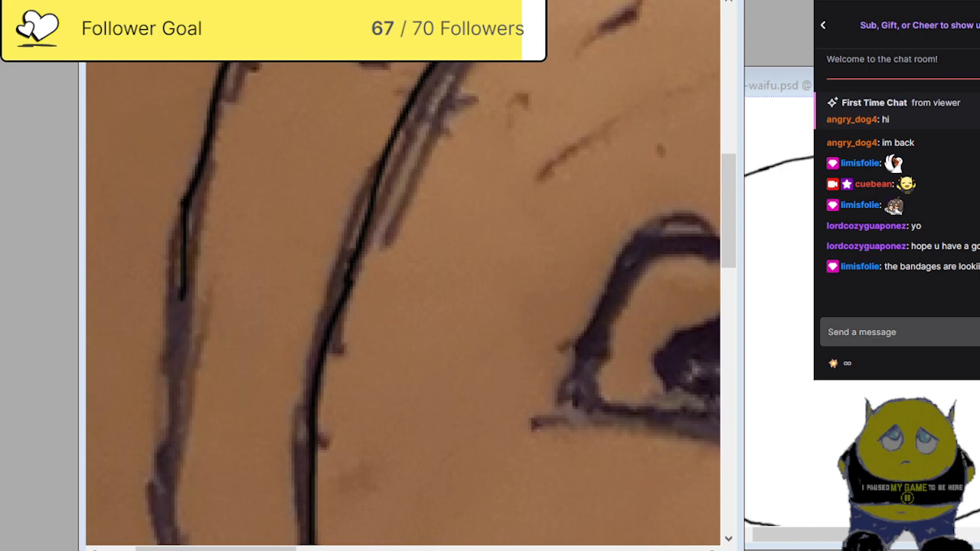
Ink the missing stretch of the outer hood outline along the left side of the face, joining the existing upper and lower lines.
{"action": "left_click", "coordinate": [976, 224]}
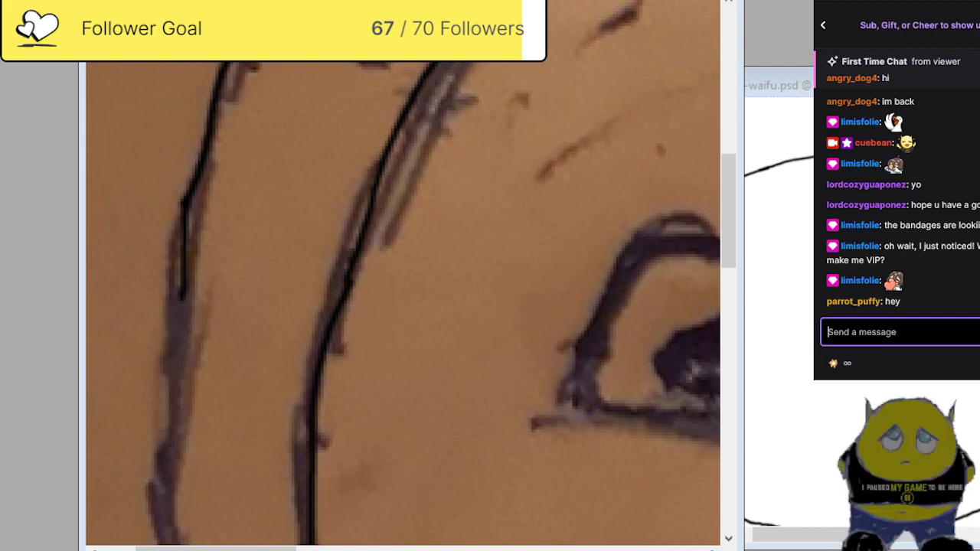
{"action": "key", "text": "alt+Tab"}
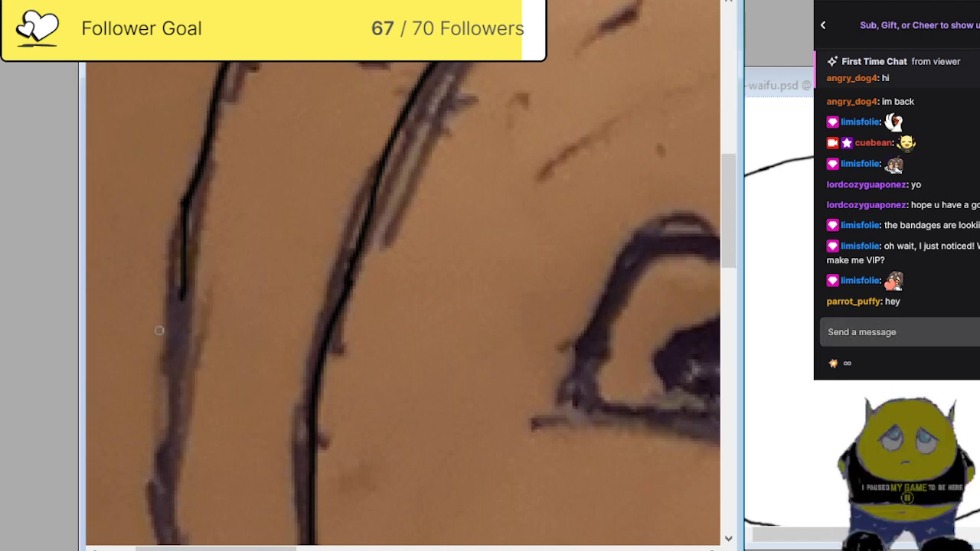
{"action": "key", "text": "ctrl+plus"}
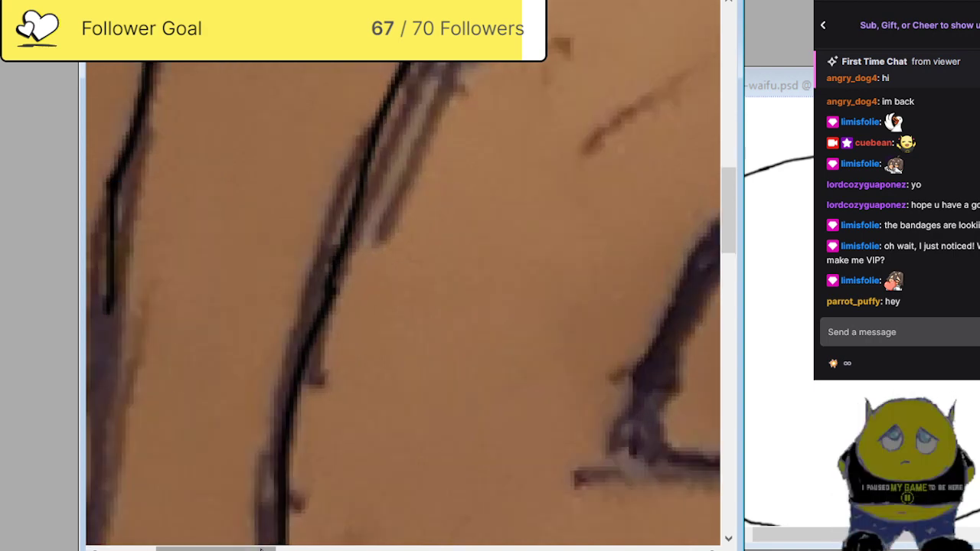
{"action": "left_click_drag", "start_coordinate": [256, 548], "coordinate": [214, 548]}
{"action": "scroll", "coordinate": [221, 474], "scroll_direction": "down", "scroll_amount": 5}
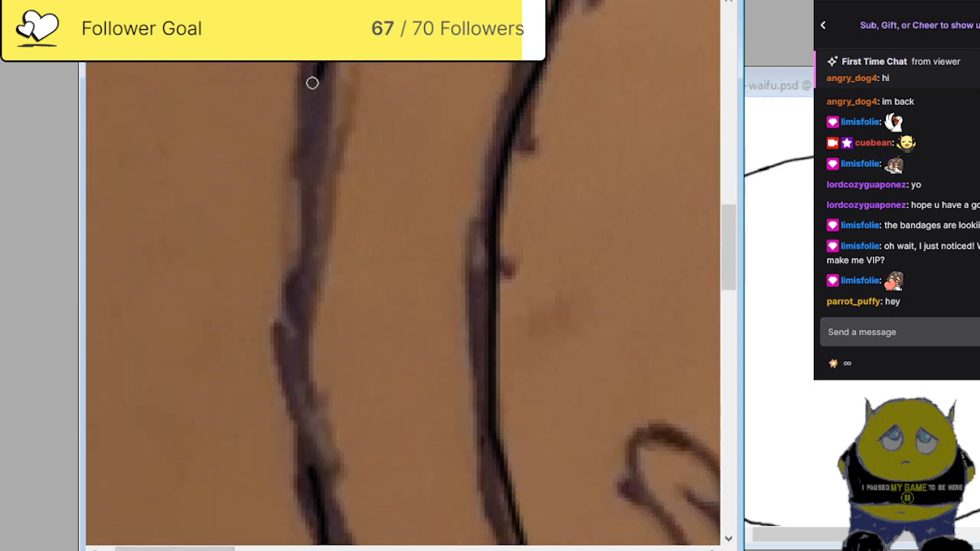
{"action": "mouse_move", "coordinate": [320, 69]}
{"action": "left_mouse_down"}
{"action": "mouse_move", "coordinate": [292, 250]}
{"action": "mouse_move", "coordinate": [291, 399]}
{"action": "mouse_move", "coordinate": [306, 468]}
{"action": "mouse_move", "coordinate": [338, 472]}
{"action": "left_mouse_up"}
{"action": "scroll", "coordinate": [401, 437], "scroll_direction": "down", "scroll_amount": 5}
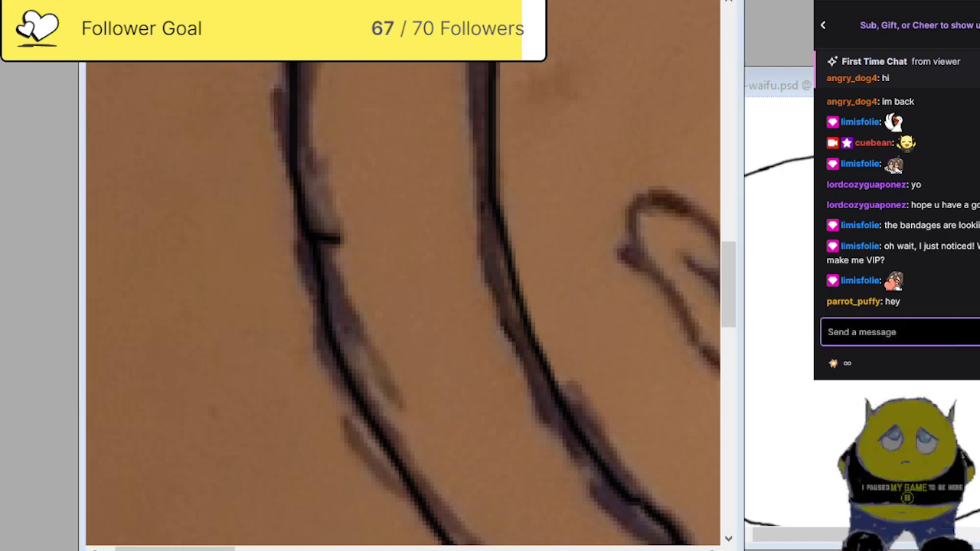
{"action": "scroll", "coordinate": [402, 306], "scroll_direction": "down", "scroll_amount": 3}
{"action": "scroll", "coordinate": [402, 306], "scroll_direction": "down", "scroll_amount": 3}
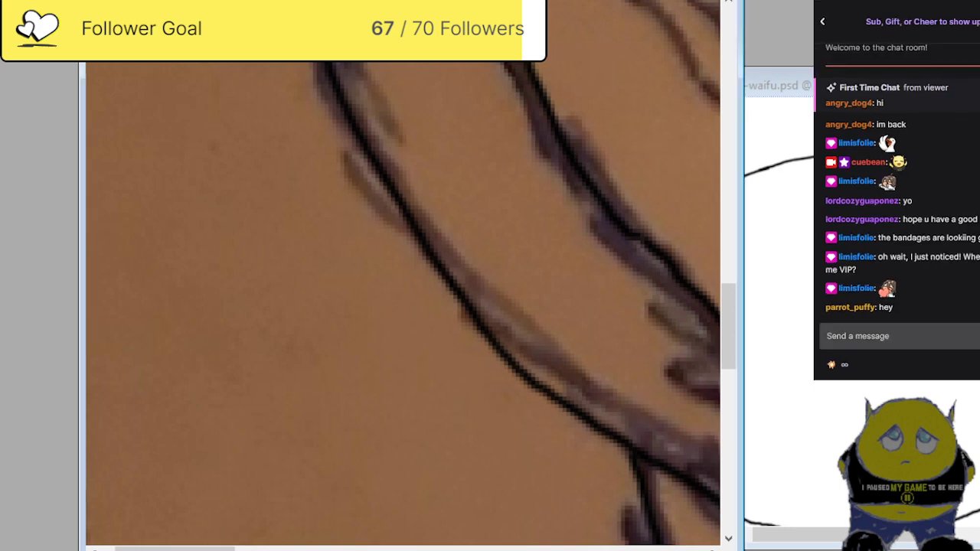
Hide the photographed sketch to check the whole line art on its own, and show the sketch again.
{"action": "key", "text": "ctrl+minus"}
{"action": "key", "text": "ctrl+minus"}
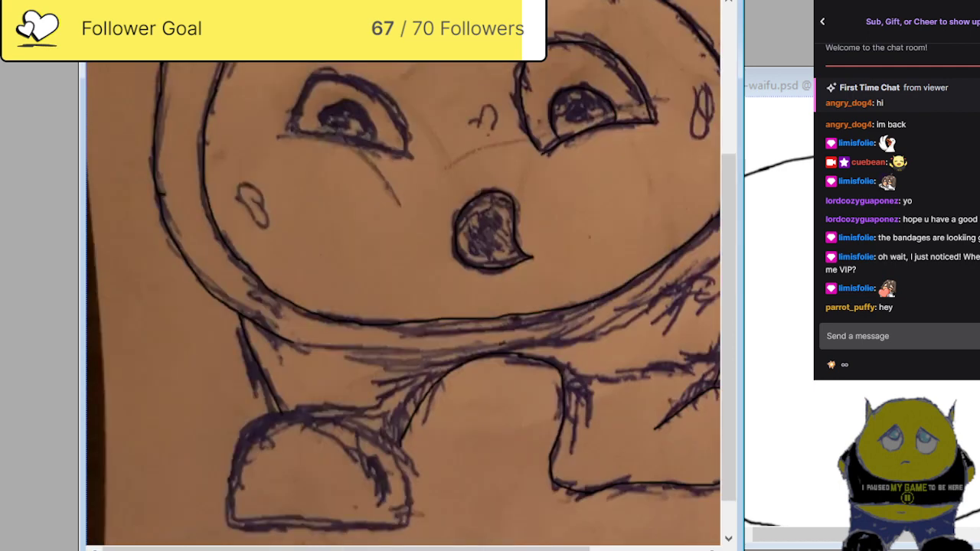
{"action": "key", "text": "ctrl+minus"}
{"action": "key", "text": "ctrl+minus"}
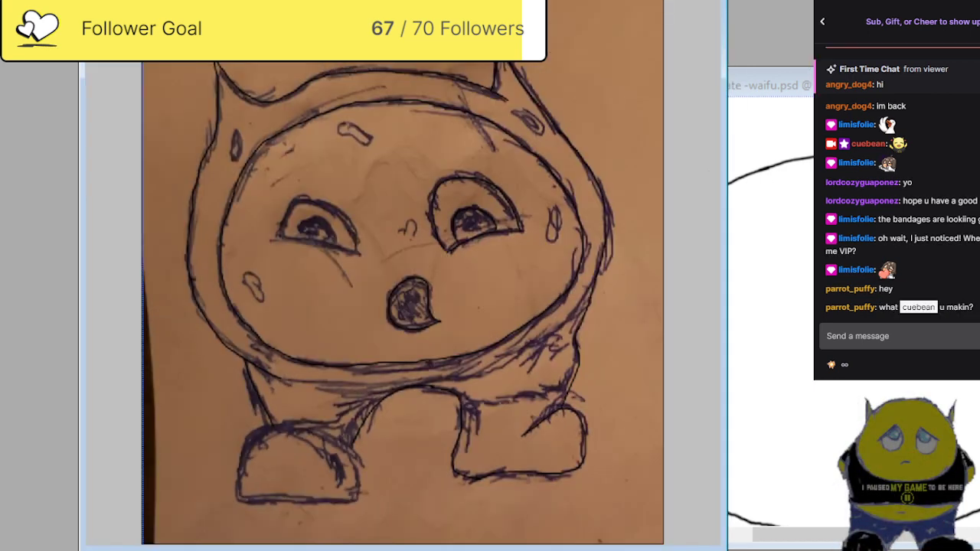
{"action": "key", "text": "ctrl+comma"}
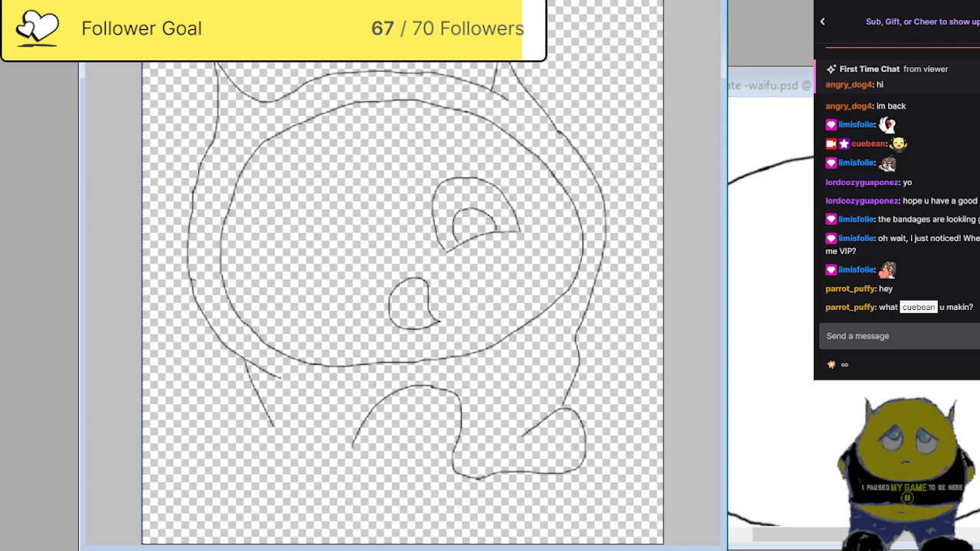
{"action": "key", "text": "ctrl+comma"}
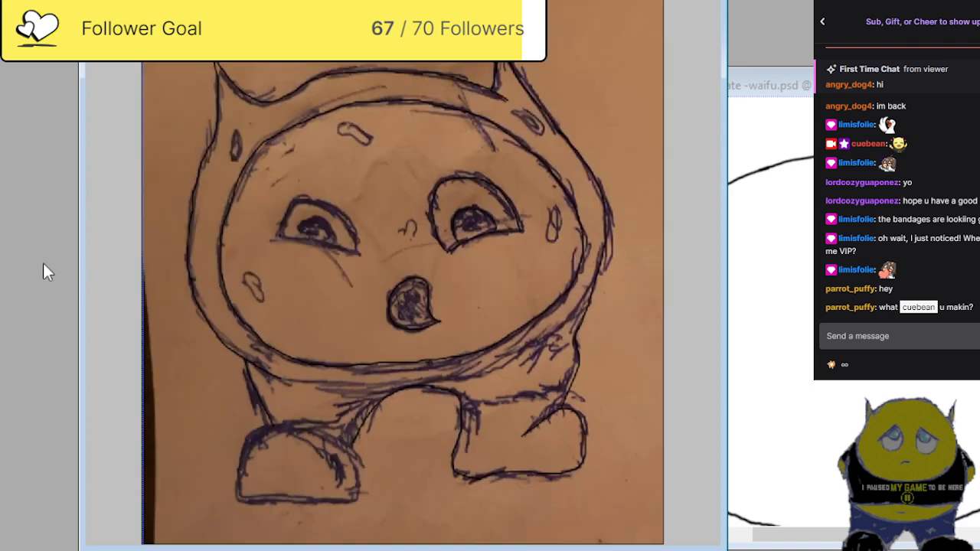
Move the cue - template -waifu.psd document window clear of the sketch and minimize it.
{"action": "key", "text": "ctrl+plus"}
{"action": "key", "text": "ctrl+plus"}
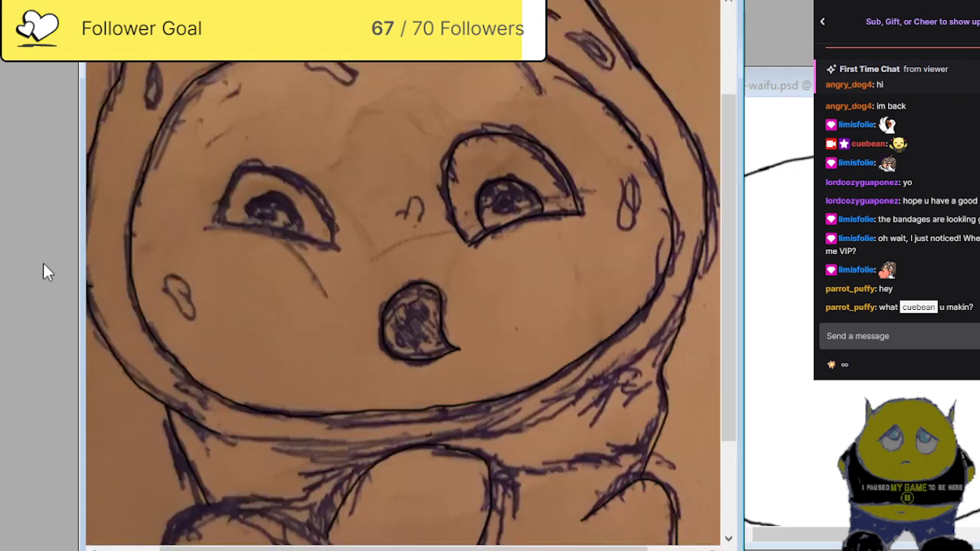
{"action": "key", "text": "ctrl+plus"}
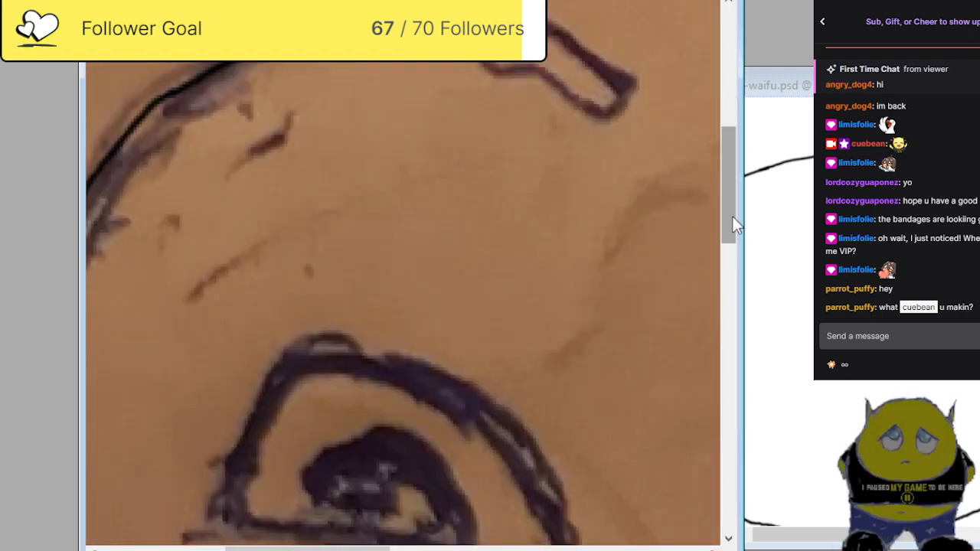
{"action": "left_click_drag", "start_coordinate": [732, 217], "coordinate": [707, 451]}
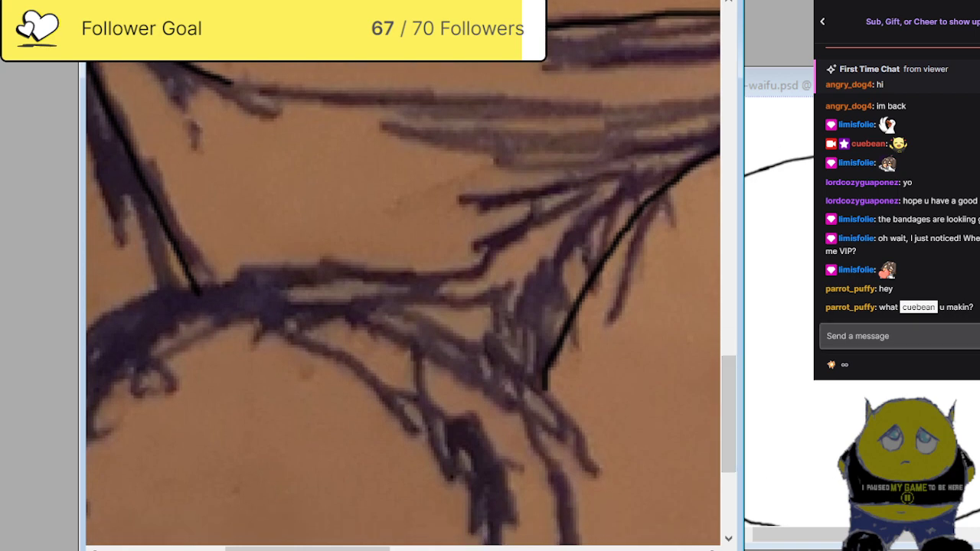
{"action": "left_click", "coordinate": [944, 343]}
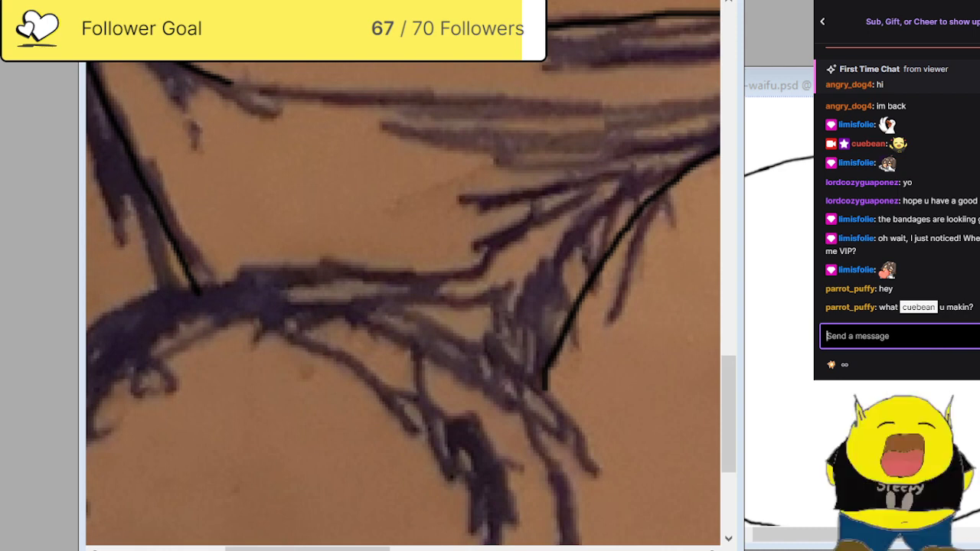
{"action": "left_click", "coordinate": [804, 17]}
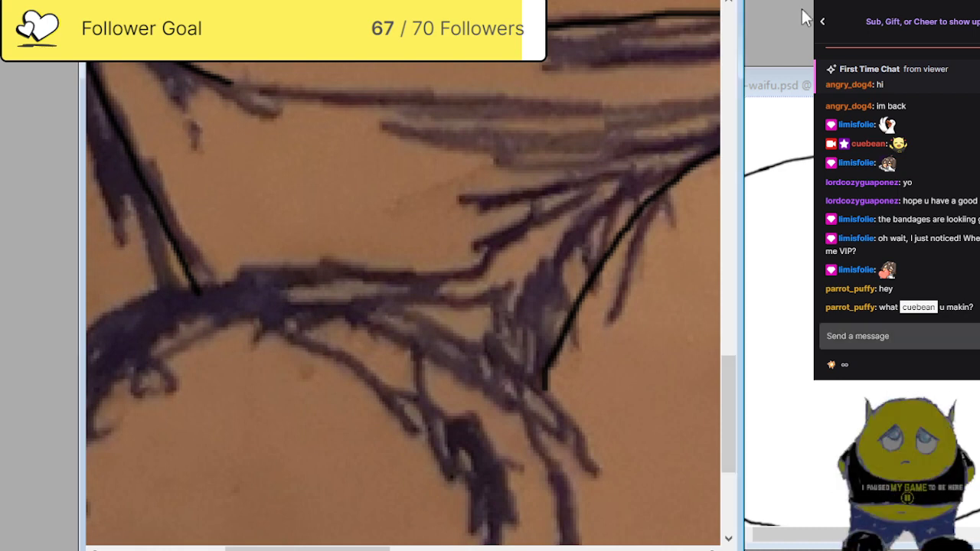
{"action": "left_click", "coordinate": [769, 86]}
{"action": "left_click_drag", "start_coordinate": [730, 78], "coordinate": [335, 61]}
{"action": "key", "text": "alt+Tab"}
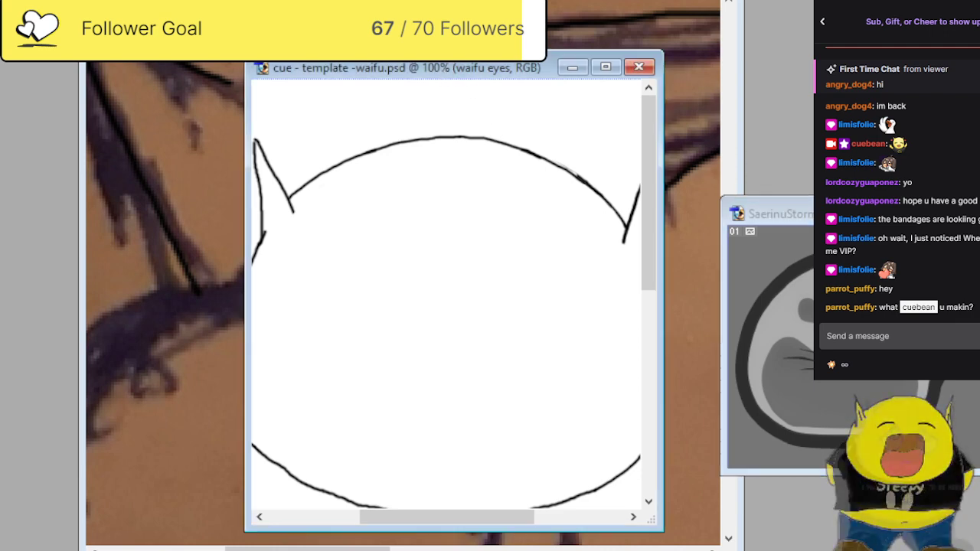
{"action": "left_click_drag", "start_coordinate": [438, 71], "coordinate": [652, 61]}
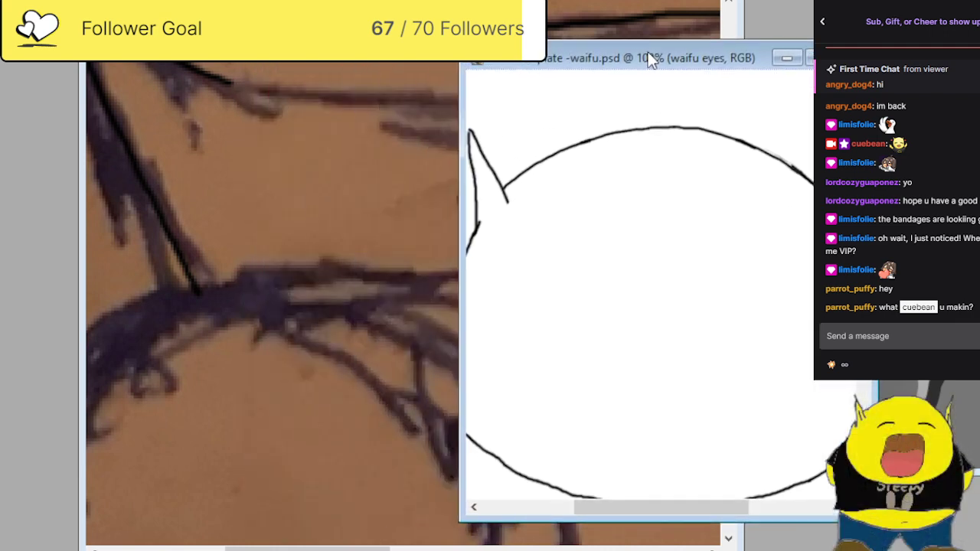
{"action": "left_click", "coordinate": [786, 59]}
Ink the closed outline of the character's foot on the left of the sketch, with a curved crease line inside its upper edge.
{"action": "scroll", "coordinate": [503, 291], "scroll_direction": "down", "scroll_amount": 5}
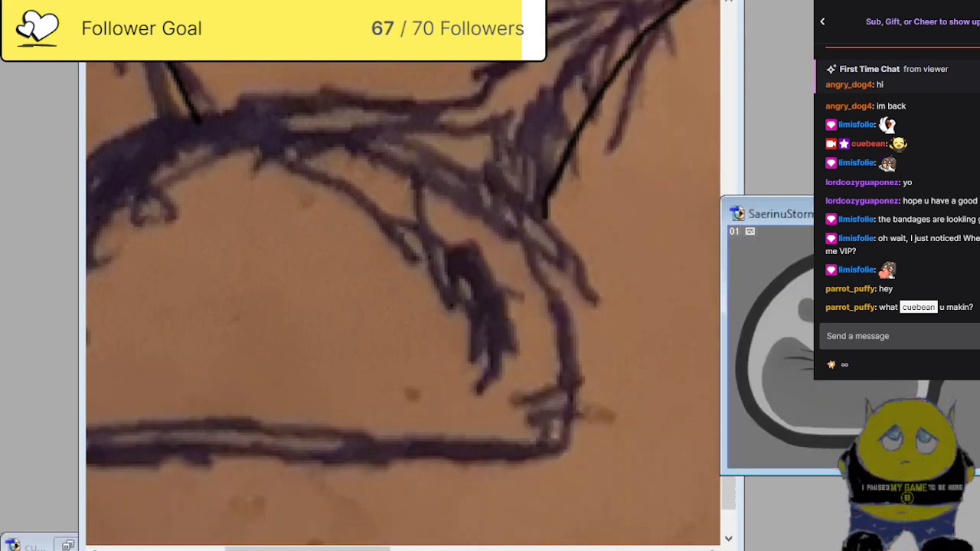
{"action": "left_click_drag", "start_coordinate": [308, 548], "coordinate": [284, 549]}
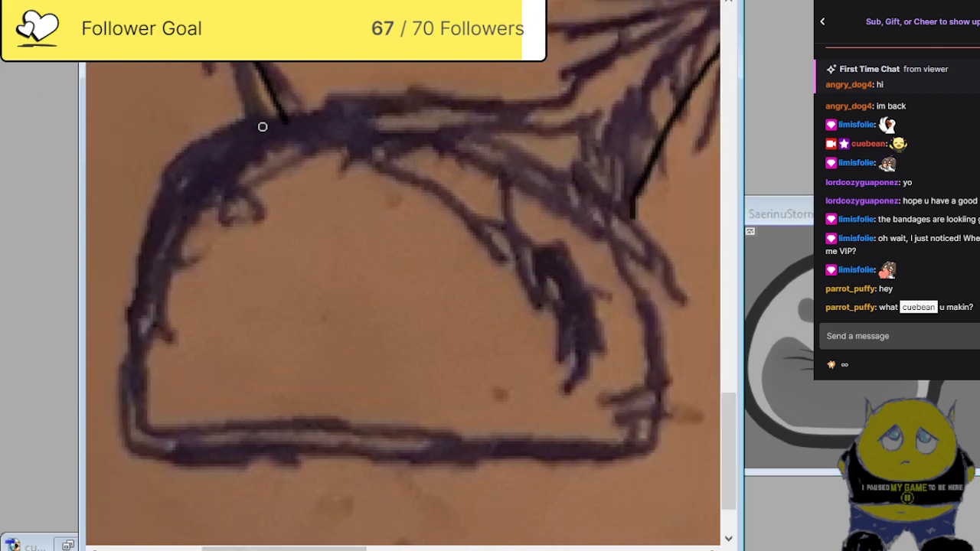
{"action": "mouse_move", "coordinate": [473, 149]}
{"action": "left_mouse_down"}
{"action": "mouse_move", "coordinate": [398, 124]}
{"action": "mouse_move", "coordinate": [306, 122]}
{"action": "mouse_move", "coordinate": [207, 181]}
{"action": "mouse_move", "coordinate": [171, 228]}
{"action": "mouse_move", "coordinate": [139, 315]}
{"action": "mouse_move", "coordinate": [131, 407]}
{"action": "mouse_move", "coordinate": [146, 440]}
{"action": "mouse_move", "coordinate": [228, 453]}
{"action": "mouse_move", "coordinate": [656, 453]}
{"action": "mouse_move", "coordinate": [672, 418]}
{"action": "mouse_move", "coordinate": [676, 371]}
{"action": "mouse_move", "coordinate": [655, 264]}
{"action": "mouse_move", "coordinate": [626, 229]}
{"action": "mouse_move", "coordinate": [469, 147]}
{"action": "left_mouse_up"}
{"action": "mouse_move", "coordinate": [326, 164]}
{"action": "left_mouse_down"}
{"action": "mouse_move", "coordinate": [438, 207]}
{"action": "mouse_move", "coordinate": [555, 302]}
{"action": "left_mouse_up"}
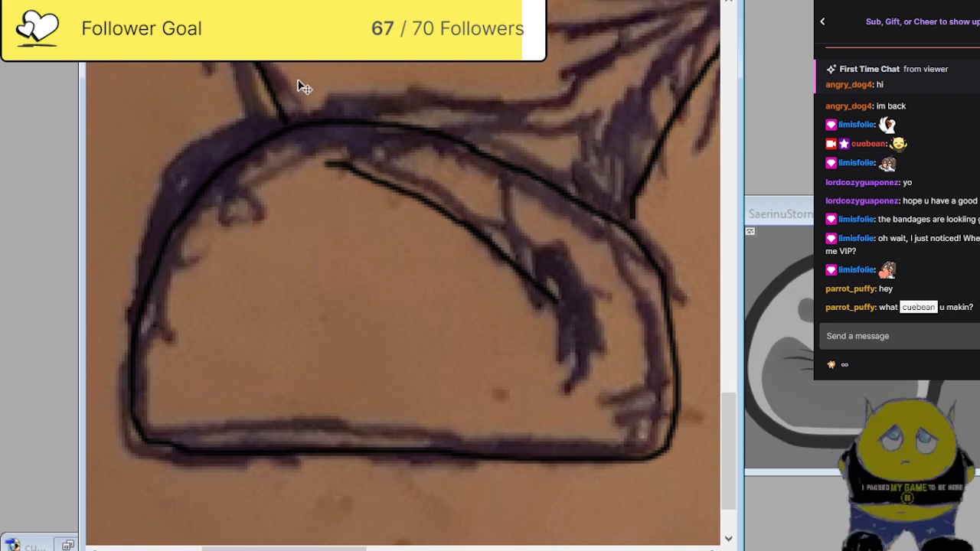
Paint white over the entire photographed sketch with a large brush, keeping the black line art on top.
{"action": "scroll", "coordinate": [304, 87], "scroll_direction": "down", "scroll_amount": 4}
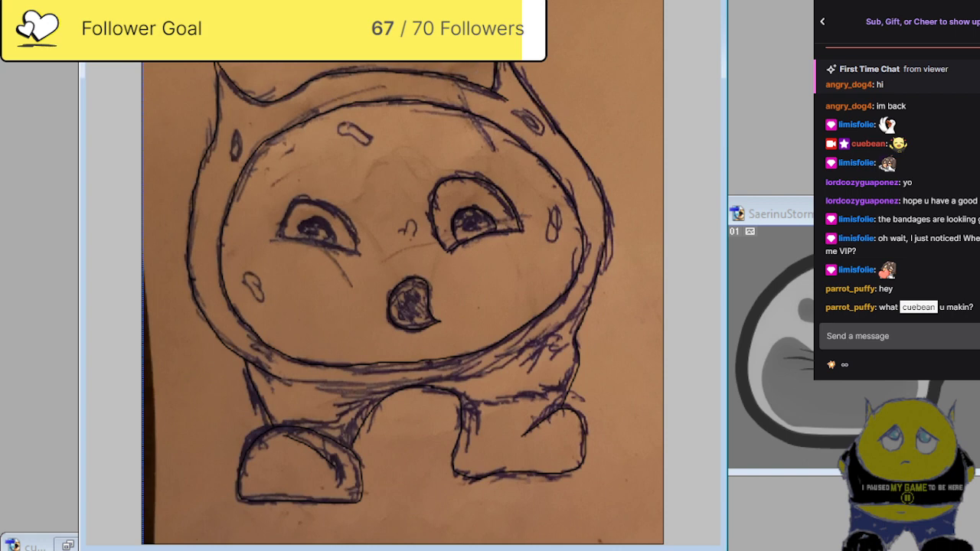
{"action": "mouse_move", "coordinate": [528, 46]}
{"action": "left_mouse_down"}
{"action": "mouse_move", "coordinate": [497, 61]}
{"action": "mouse_move", "coordinate": [146, 107]}
{"action": "left_mouse_up"}
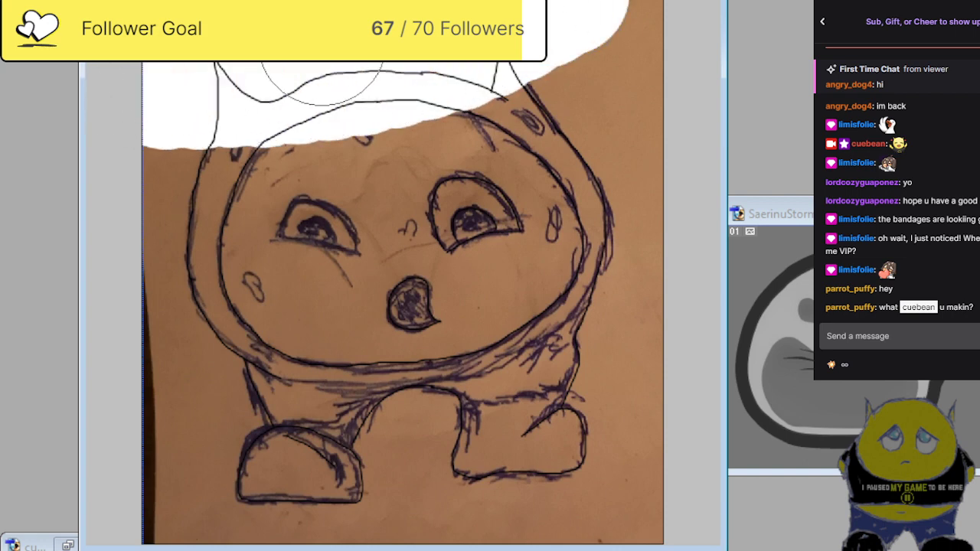
{"action": "mouse_move", "coordinate": [566, 30]}
{"action": "left_mouse_down"}
{"action": "mouse_move", "coordinate": [651, 46]}
{"action": "mouse_move", "coordinate": [307, 130]}
{"action": "mouse_move", "coordinate": [156, 130]}
{"action": "mouse_move", "coordinate": [682, 84]}
{"action": "mouse_move", "coordinate": [328, 176]}
{"action": "mouse_move", "coordinate": [109, 212]}
{"action": "mouse_move", "coordinate": [693, 141]}
{"action": "mouse_move", "coordinate": [449, 281]}
{"action": "mouse_move", "coordinate": [120, 284]}
{"action": "mouse_move", "coordinate": [658, 283]}
{"action": "mouse_move", "coordinate": [414, 326]}
{"action": "mouse_move", "coordinate": [222, 329]}
{"action": "mouse_move", "coordinate": [531, 291]}
{"action": "mouse_move", "coordinate": [523, 413]}
{"action": "mouse_move", "coordinate": [182, 417]}
{"action": "mouse_move", "coordinate": [186, 339]}
{"action": "mouse_move", "coordinate": [148, 215]}
{"action": "mouse_move", "coordinate": [176, 489]}
{"action": "mouse_move", "coordinate": [409, 489]}
{"action": "mouse_move", "coordinate": [219, 493]}
{"action": "mouse_move", "coordinate": [728, 361]}
{"action": "mouse_move", "coordinate": [612, 514]}
{"action": "mouse_move", "coordinate": [628, 539]}
{"action": "left_mouse_up"}
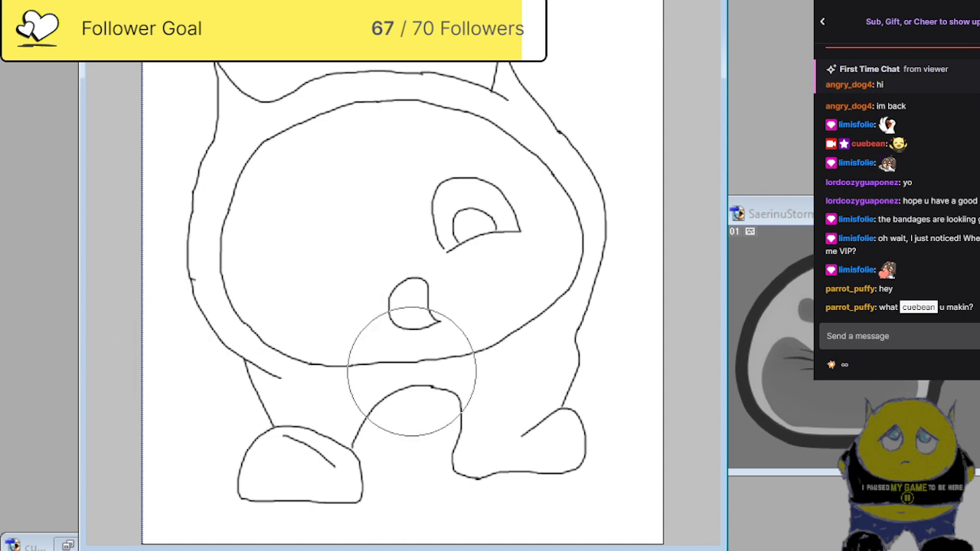
Lasso the finished eye on the right of the face and place a duplicate of it as the eye on the left.
{"action": "scroll", "coordinate": [411, 375], "scroll_direction": "up", "scroll_amount": 1}
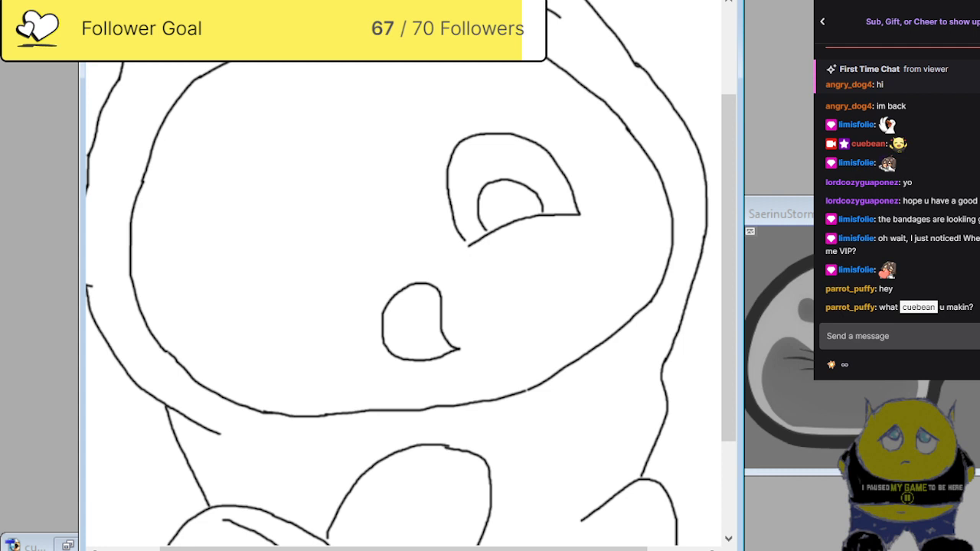
{"action": "mouse_move", "coordinate": [453, 99]}
{"action": "left_mouse_down"}
{"action": "mouse_move", "coordinate": [573, 136]}
{"action": "mouse_move", "coordinate": [594, 167]}
{"action": "mouse_move", "coordinate": [602, 195]}
{"action": "left_mouse_up"}
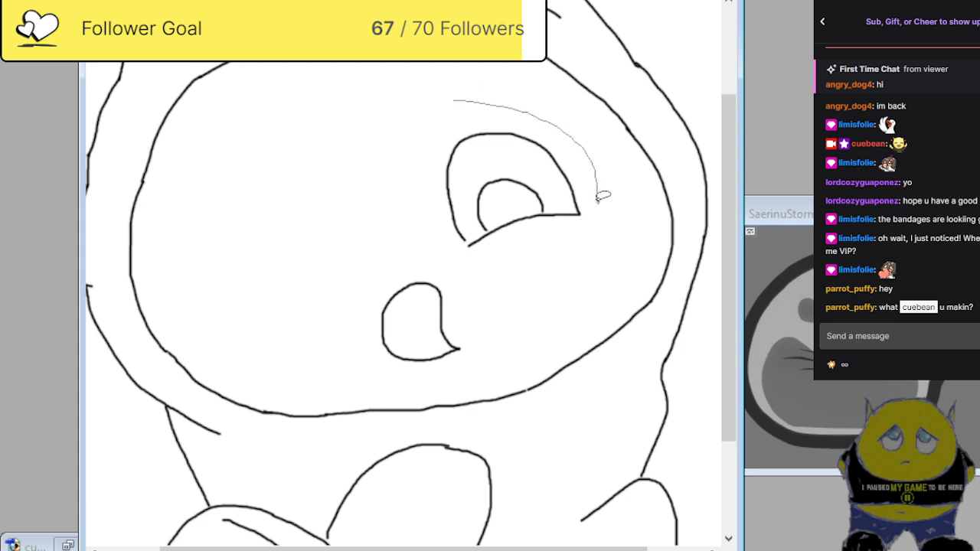
{"action": "key", "text": "ctrl+z"}
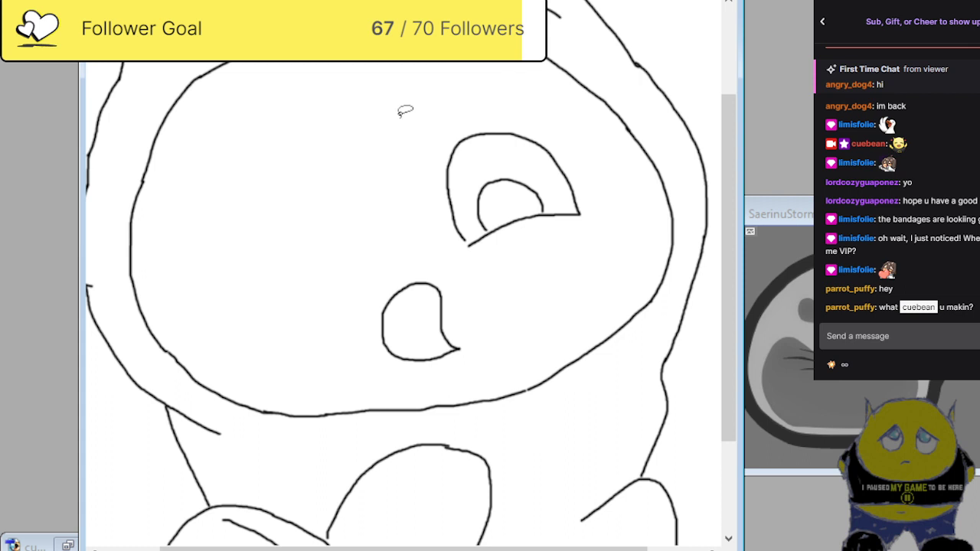
{"action": "mouse_move", "coordinate": [424, 105]}
{"action": "left_mouse_down"}
{"action": "mouse_move", "coordinate": [577, 135]}
{"action": "mouse_move", "coordinate": [595, 160]}
{"action": "mouse_move", "coordinate": [601, 220]}
{"action": "mouse_move", "coordinate": [590, 265]}
{"action": "mouse_move", "coordinate": [537, 284]}
{"action": "mouse_move", "coordinate": [497, 283]}
{"action": "mouse_move", "coordinate": [435, 251]}
{"action": "mouse_move", "coordinate": [423, 102]}
{"action": "left_mouse_up"}
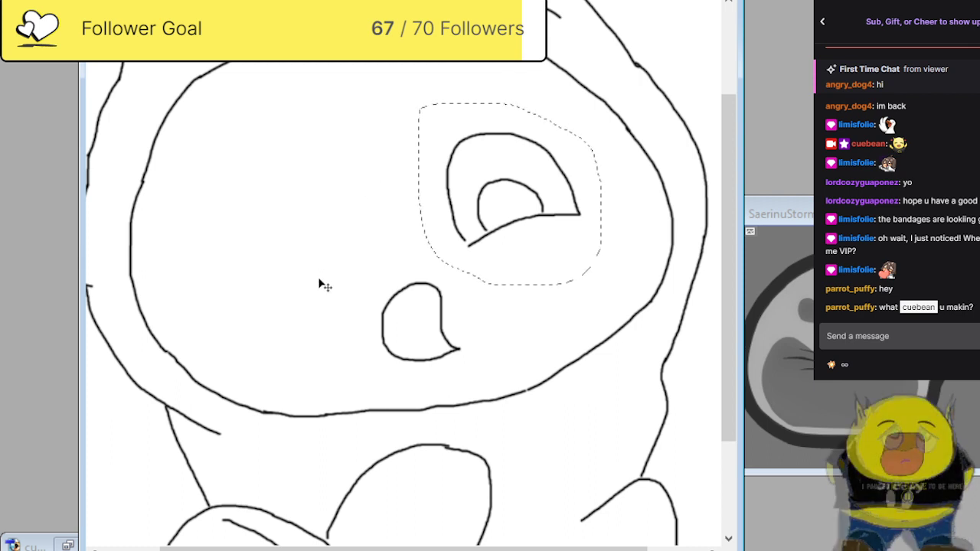
{"action": "key", "text": "ctrl+v"}
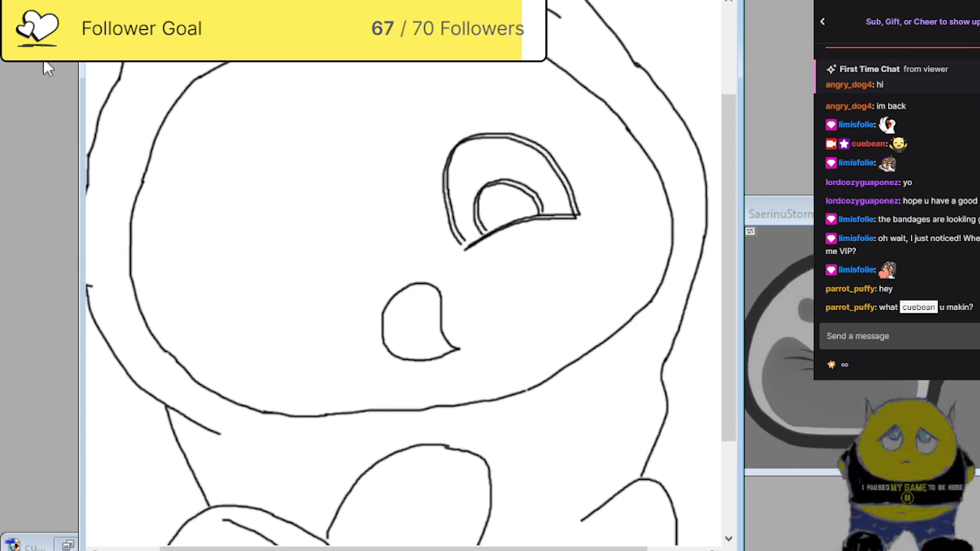
{"action": "left_click_drag", "start_coordinate": [509, 191], "coordinate": [290, 230]}
{"action": "left_click_drag", "start_coordinate": [289, 228], "coordinate": [291, 232]}
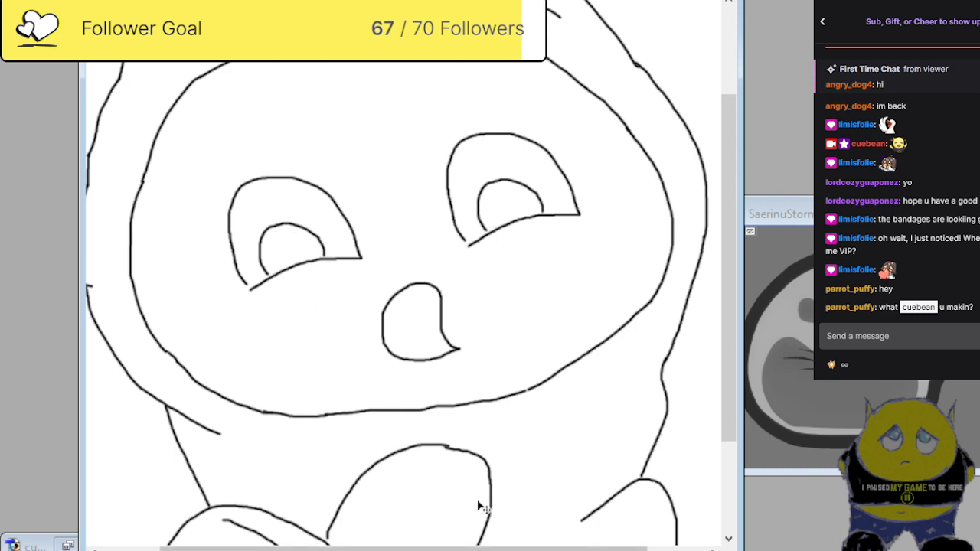
Bring up the cue - batman document, place it beside the line art, and move the grey reference image's window above it.
{"action": "scroll", "coordinate": [174, 383], "scroll_direction": "down", "scroll_amount": 3}
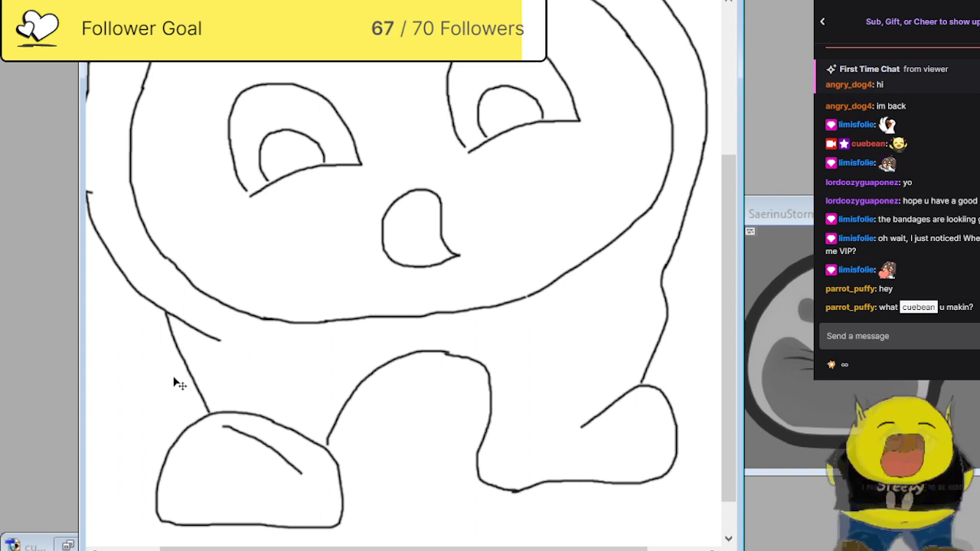
{"action": "key", "text": "ctrl+minus"}
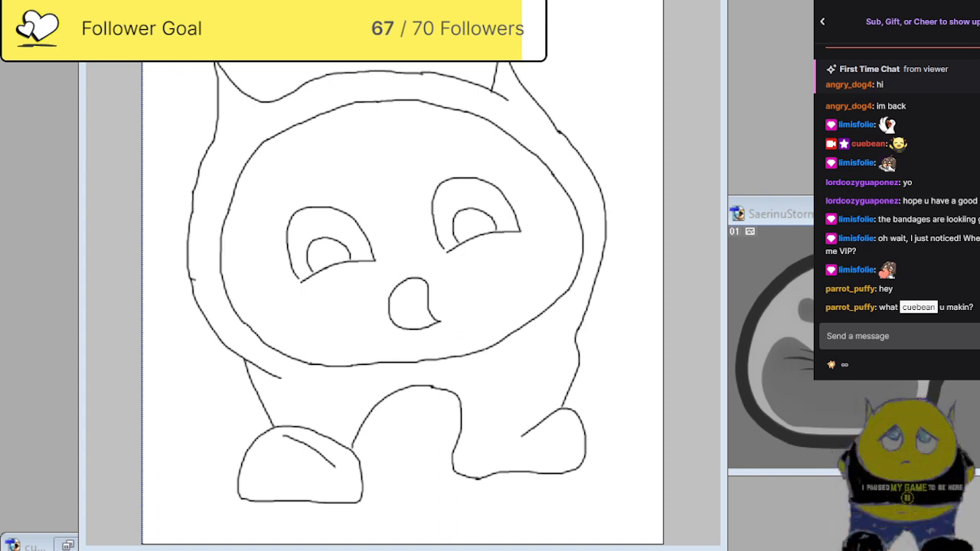
{"action": "key", "text": "alt+Tab"}
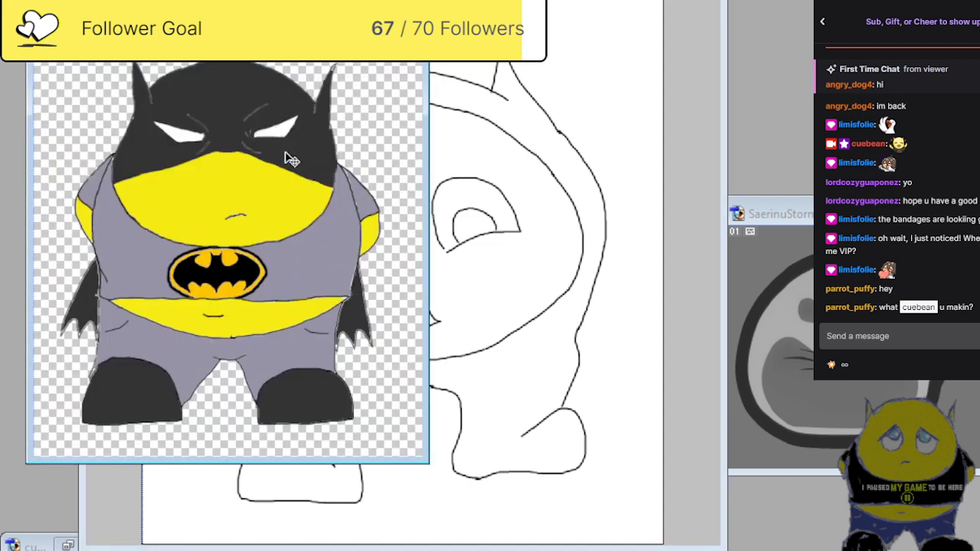
{"action": "mouse_move", "coordinate": [115, 40]}
{"action": "left_mouse_down"}
{"action": "mouse_move", "coordinate": [684, 184]}
{"action": "mouse_move", "coordinate": [654, 155]}
{"action": "mouse_move", "coordinate": [669, 184]}
{"action": "mouse_move", "coordinate": [847, 304]}
{"action": "mouse_move", "coordinate": [796, 299]}
{"action": "left_mouse_up"}
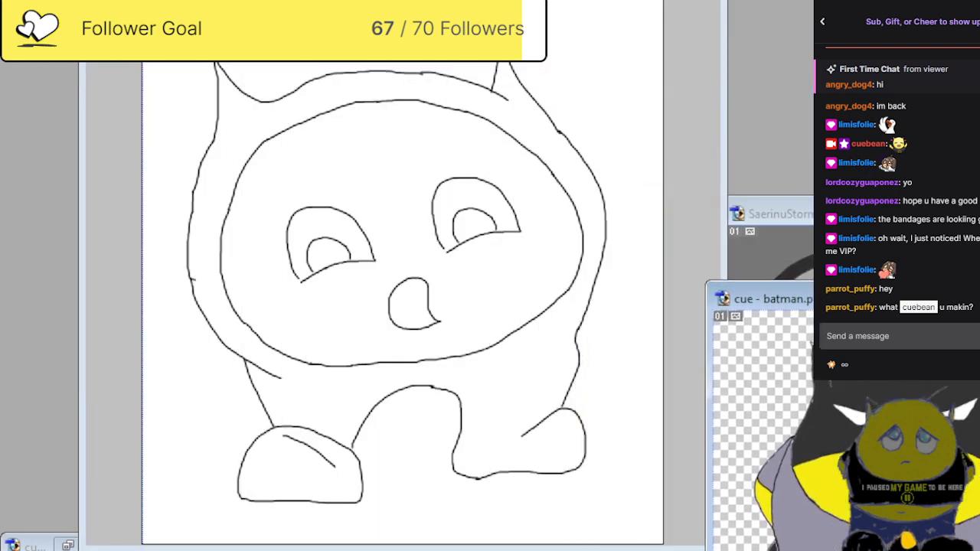
{"action": "key", "text": "alt+Tab"}
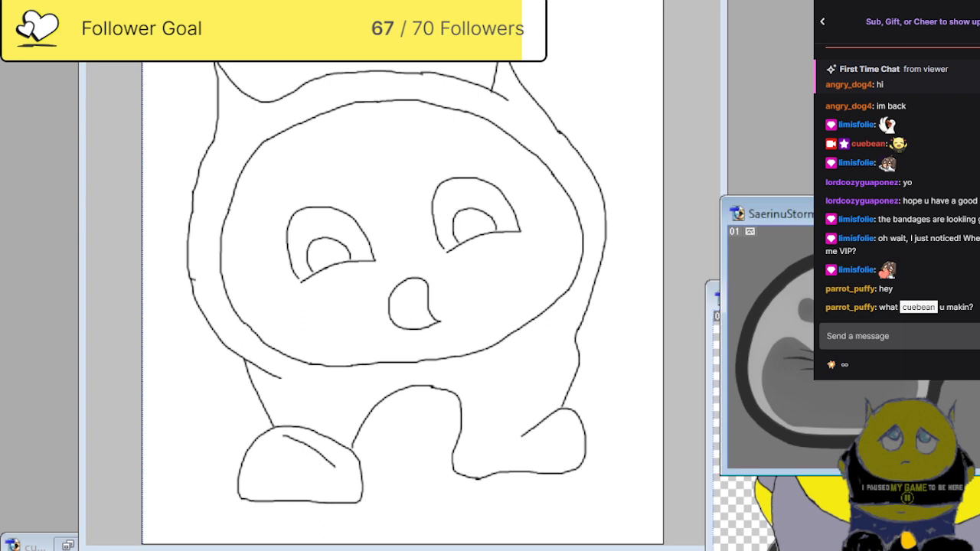
{"action": "left_click_drag", "start_coordinate": [842, 210], "coordinate": [810, 0]}
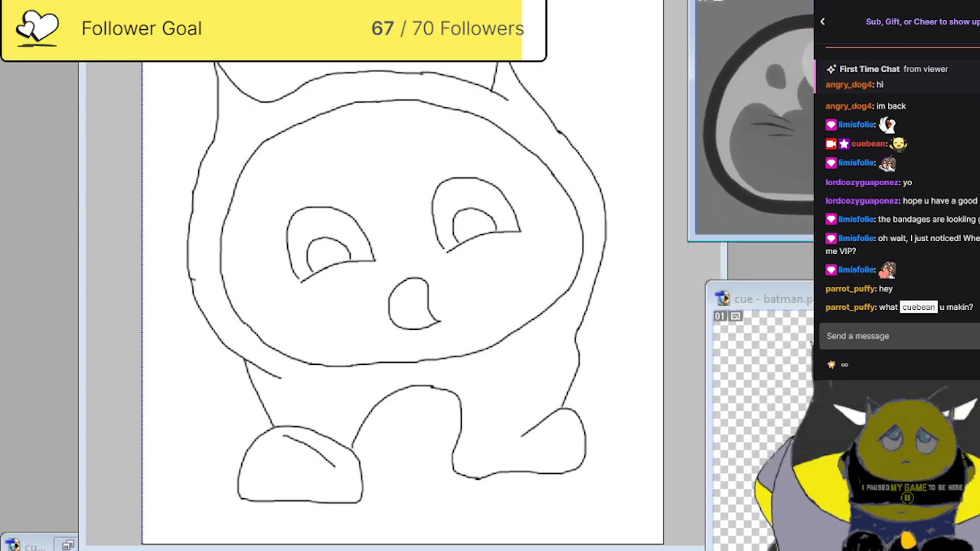
Move the cue - batman document higher beside the canvas and return to the line art document.
{"action": "key", "text": "alt+Tab"}
{"action": "left_click_drag", "start_coordinate": [739, 298], "coordinate": [742, 154]}
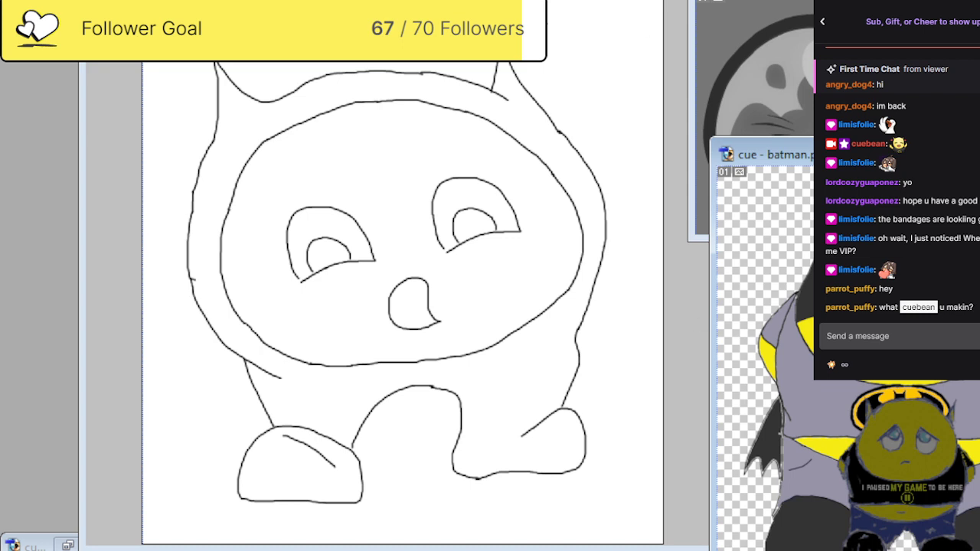
{"action": "left_click", "coordinate": [569, 18]}
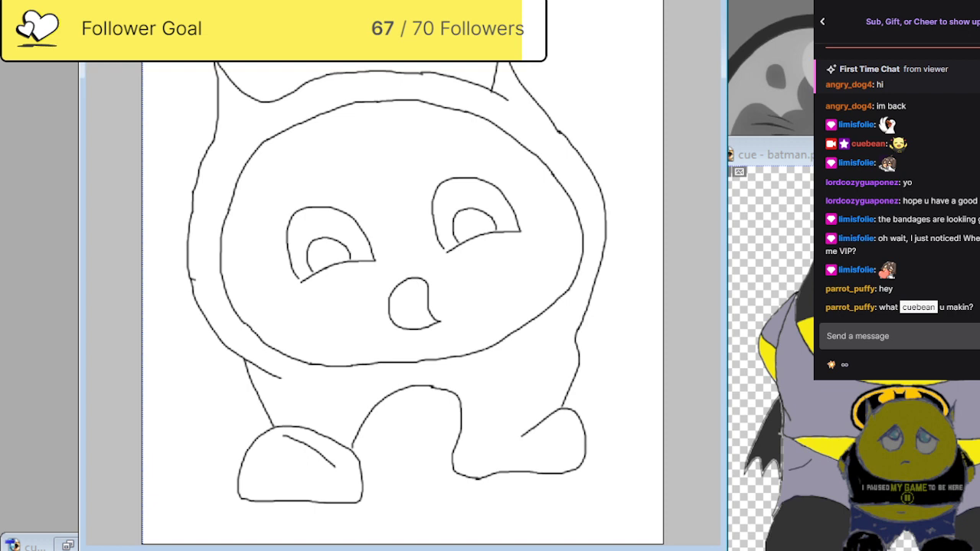
Remove the white background from view behind the line art, keeping the body and face lines over transparency.
{"action": "key", "text": "ctrl+z"}
{"action": "key", "text": "ctrl+z"}
{"action": "key", "text": "ctrl+z"}
{"action": "key", "text": "ctrl+z"}
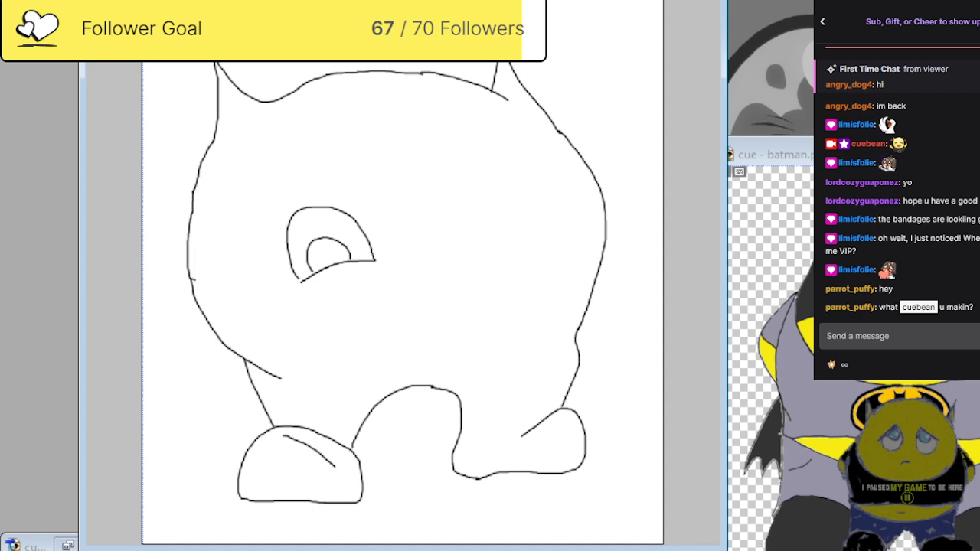
{"action": "key", "text": "ctrl+z"}
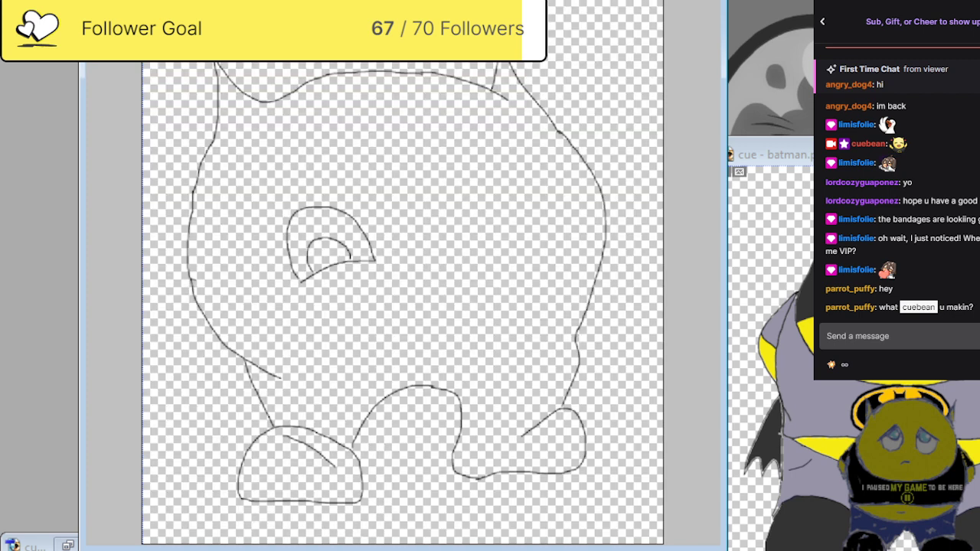
{"action": "key", "text": "ctrl+y"}
{"action": "key", "text": "ctrl+y"}
{"action": "key", "text": "ctrl+y"}
{"action": "key", "text": "ctrl+y"}
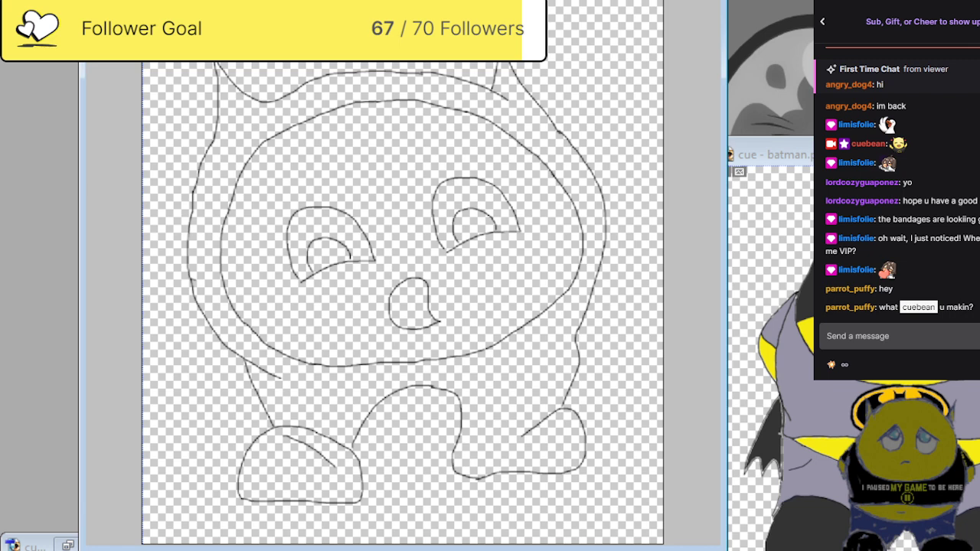
{"action": "key", "text": "ctrl+z"}
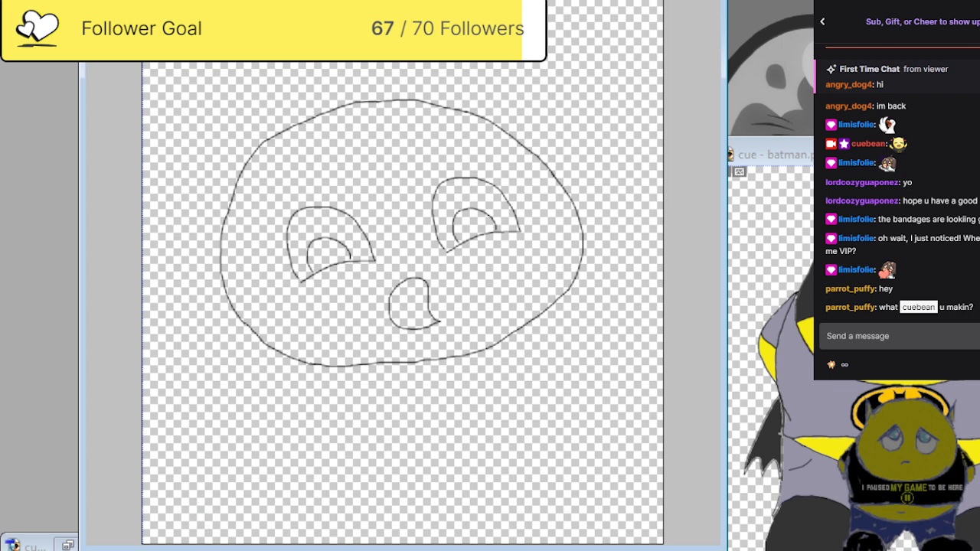
{"action": "key", "text": "ctrl+y"}
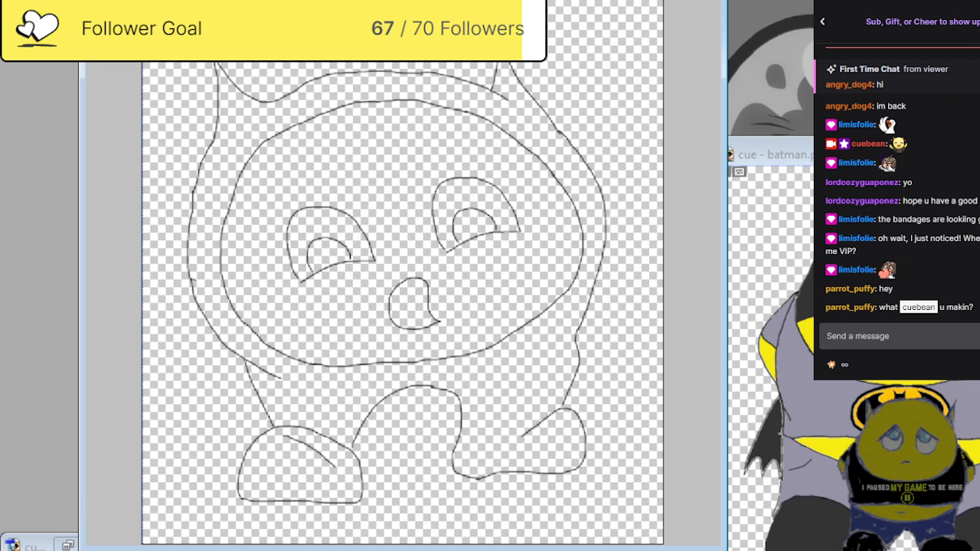
{"action": "left_click", "coordinate": [358, 163]}
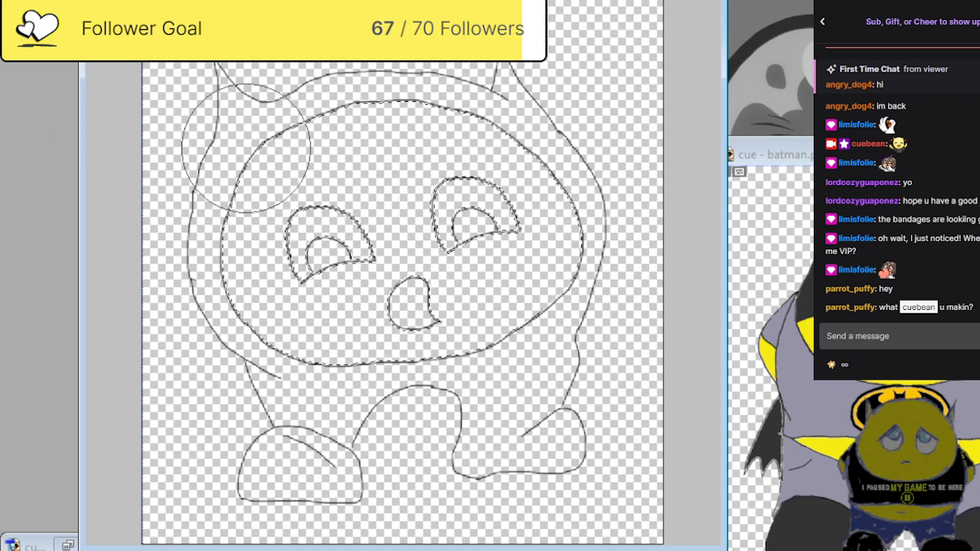
{"action": "mouse_move", "coordinate": [295, 176]}
{"action": "left_mouse_down"}
{"action": "mouse_move", "coordinate": [373, 154]}
{"action": "mouse_move", "coordinate": [489, 171]}
{"action": "left_mouse_up"}
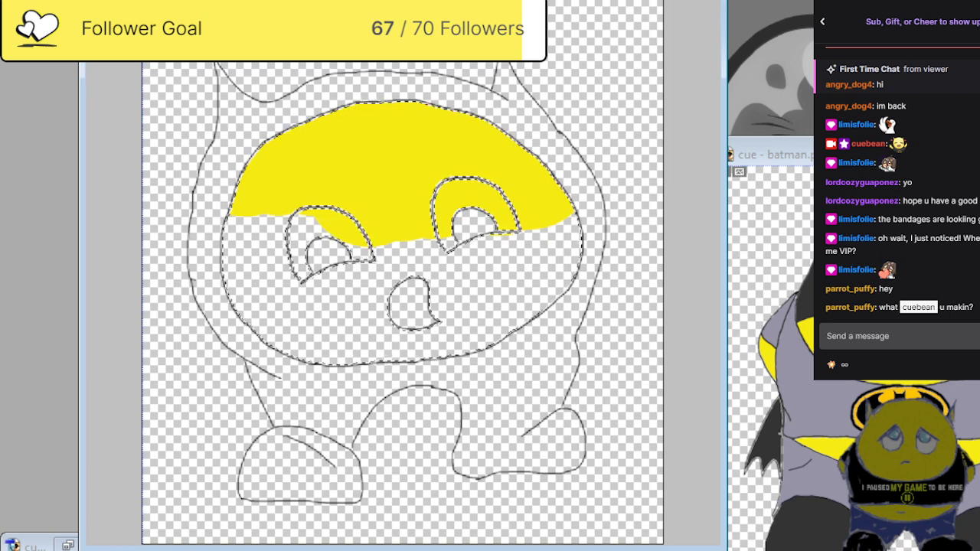
{"action": "key", "text": "ctrl+z"}
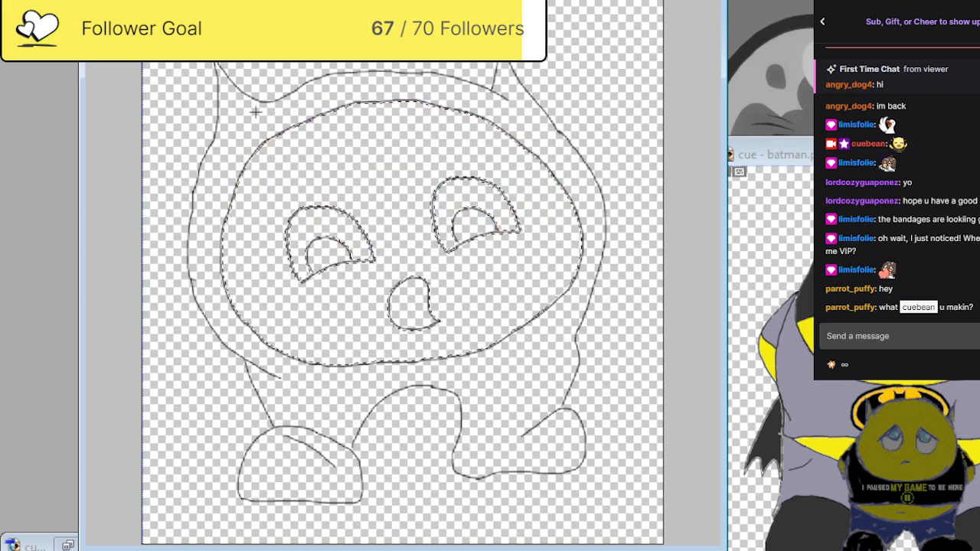
{"action": "key", "text": "ctrl+d"}
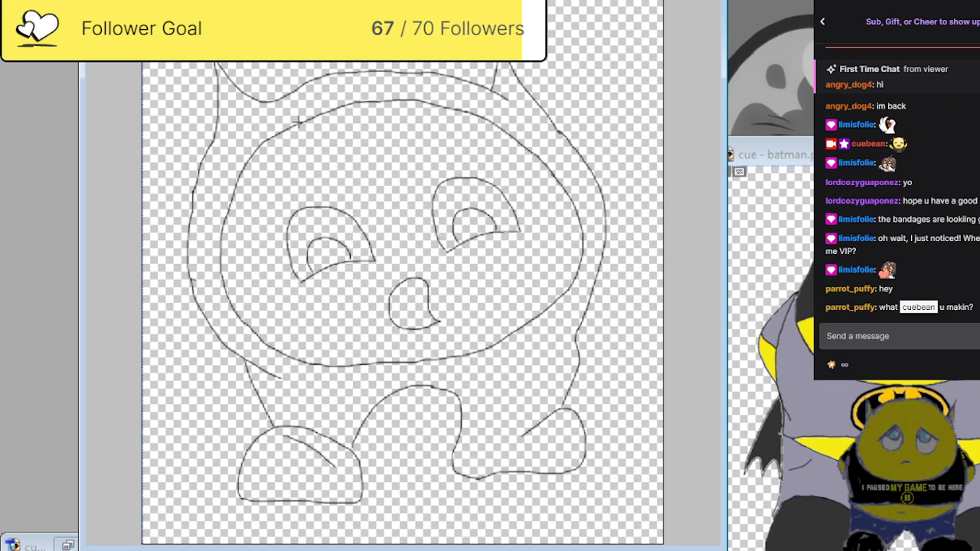
Close the gap at the lower pointed corner of each eye's outer outline with a short black stroke.
{"action": "scroll", "coordinate": [413, 205], "scroll_direction": "up", "scroll_amount": 3}
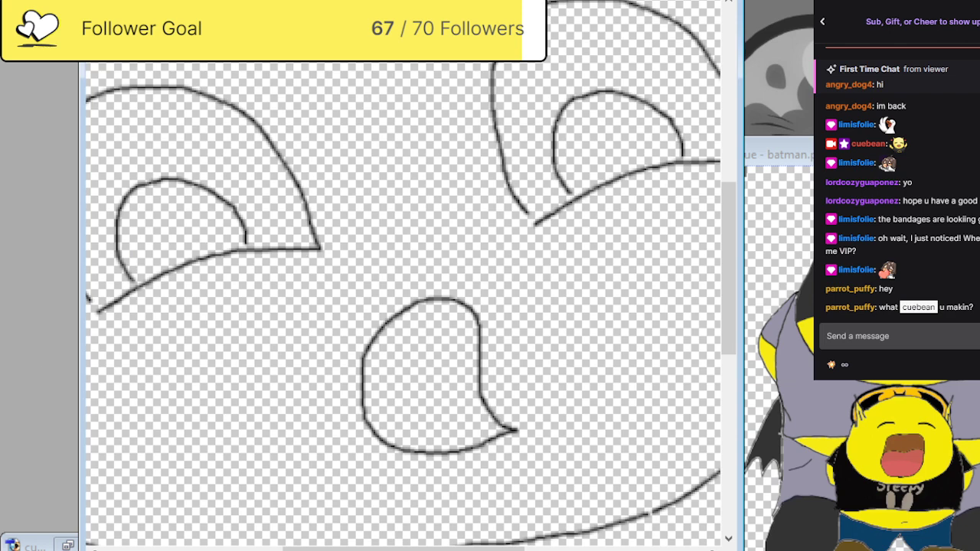
{"action": "left_click_drag", "start_coordinate": [328, 549], "coordinate": [260, 548]}
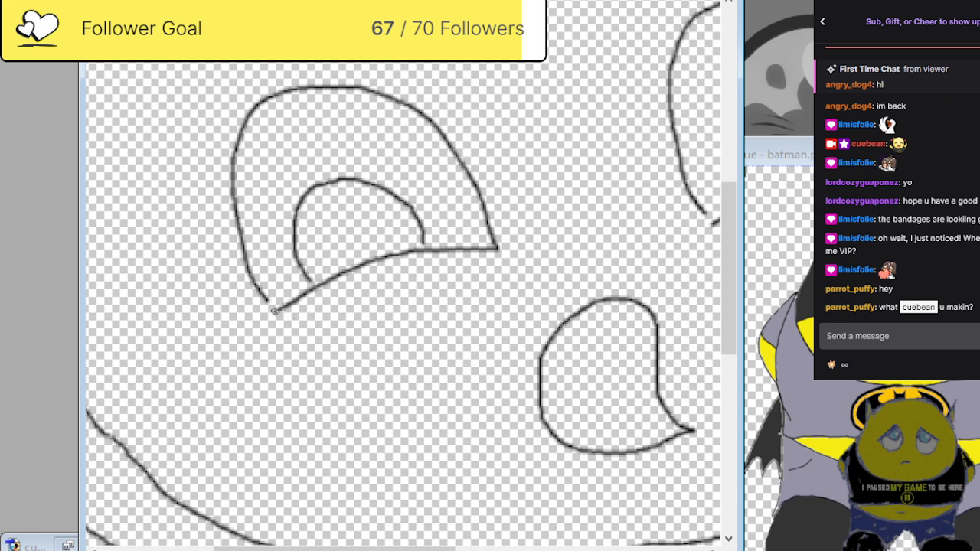
{"action": "scroll", "coordinate": [271, 304], "scroll_direction": "up", "scroll_amount": 2}
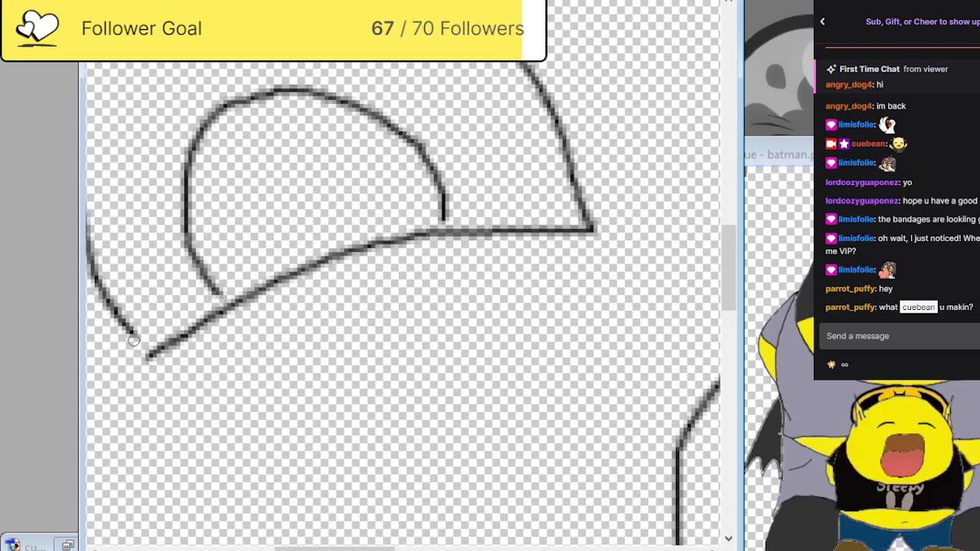
{"action": "left_click_drag", "start_coordinate": [132, 332], "coordinate": [151, 354]}
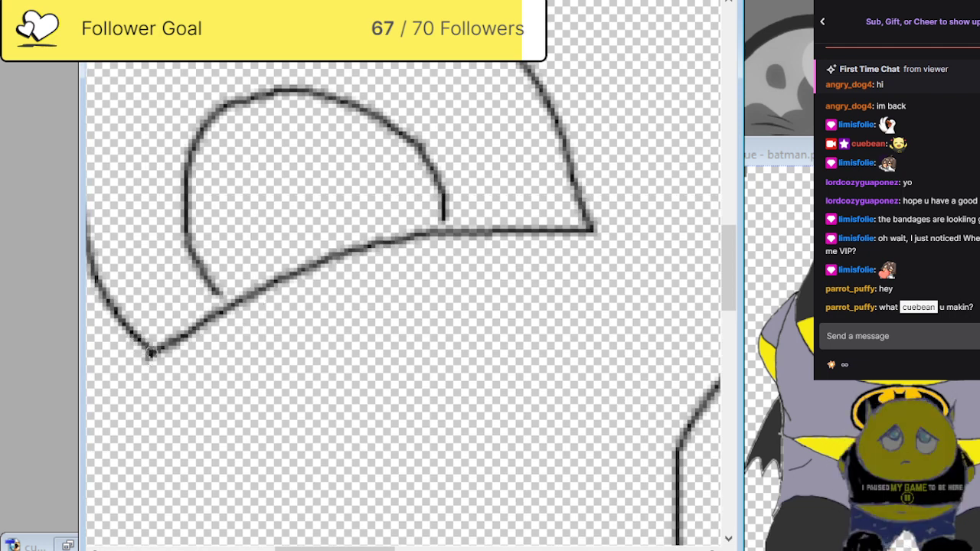
{"action": "scroll", "coordinate": [212, 204], "scroll_direction": "right", "scroll_amount": 5}
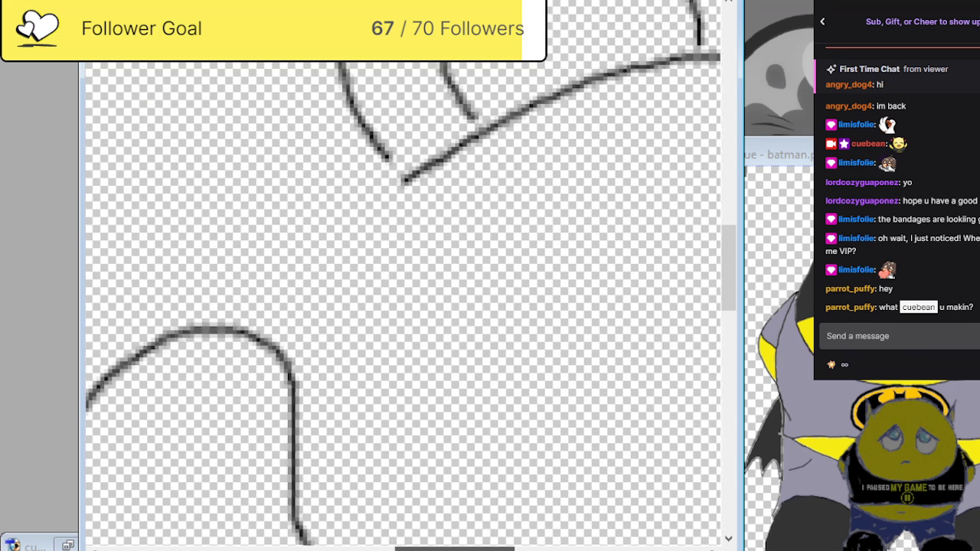
{"action": "left_click_drag", "start_coordinate": [219, 155], "coordinate": [236, 173]}
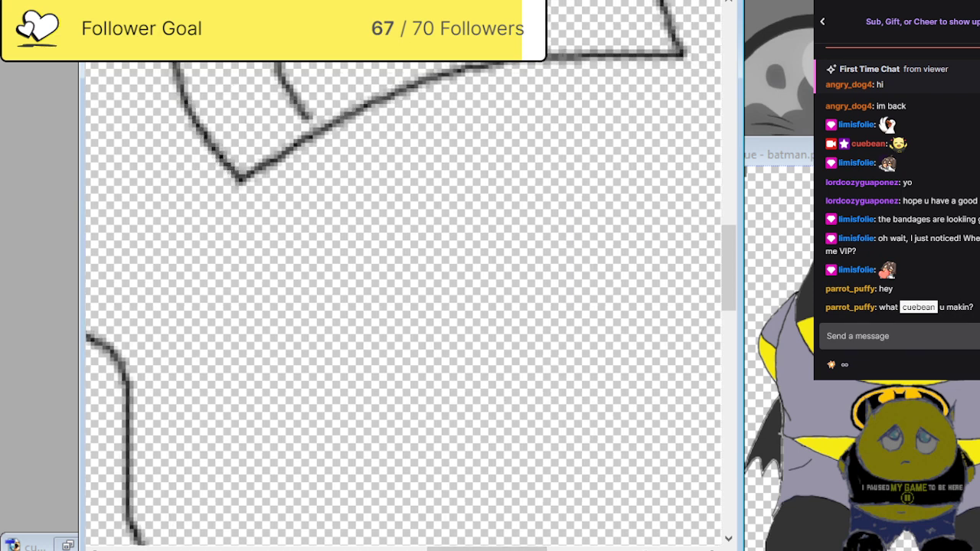
Extend the iris outlines in both eyes down to the lower eyelid lines, closing the remaining gaps.
{"action": "left_click", "coordinate": [896, 336]}
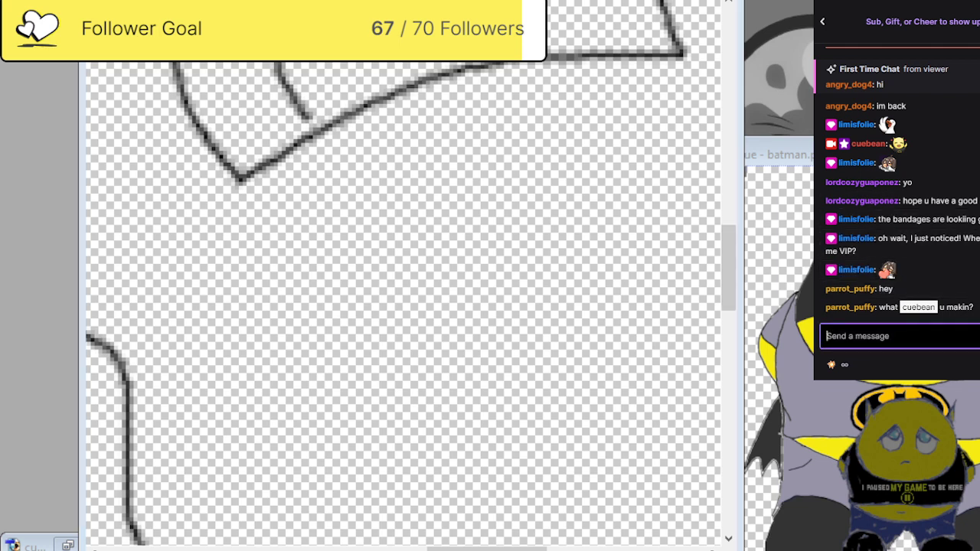
{"action": "mouse_move", "coordinate": [479, 546]}
{"action": "left_mouse_down"}
{"action": "mouse_move", "coordinate": [387, 545]}
{"action": "mouse_move", "coordinate": [405, 541]}
{"action": "left_mouse_up"}
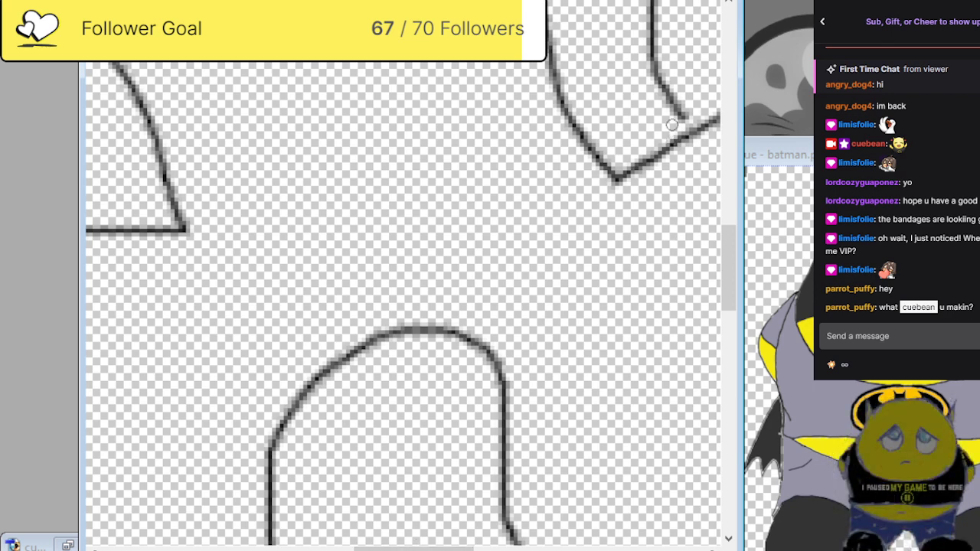
{"action": "left_click_drag", "start_coordinate": [682, 116], "coordinate": [693, 133]}
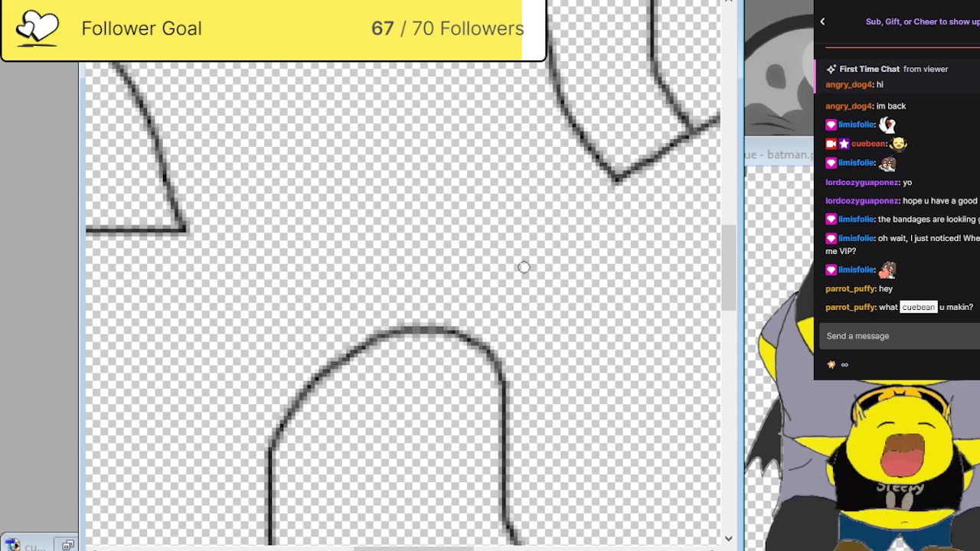
{"action": "mouse_move", "coordinate": [406, 547]}
{"action": "left_mouse_down"}
{"action": "mouse_move", "coordinate": [305, 539]}
{"action": "mouse_move", "coordinate": [305, 490]}
{"action": "left_mouse_up"}
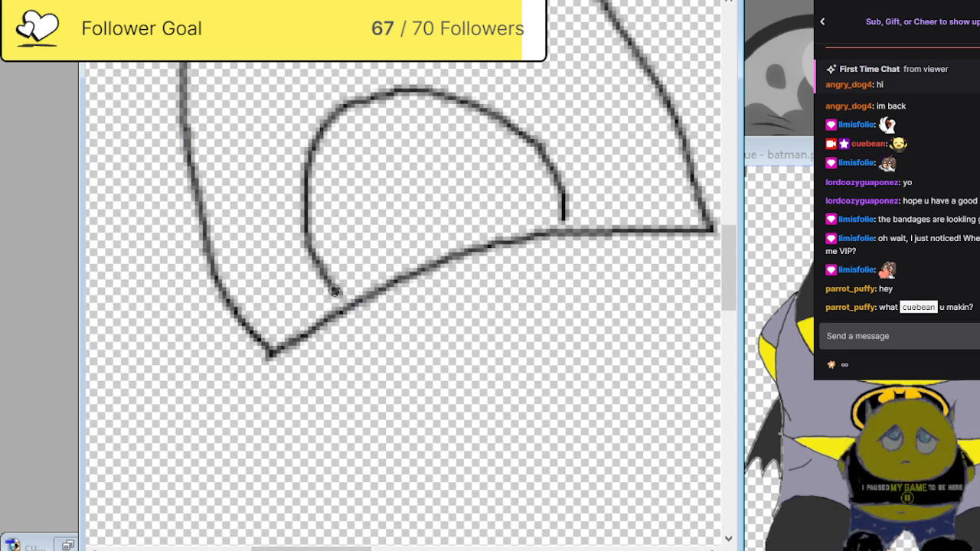
{"action": "left_click_drag", "start_coordinate": [340, 300], "coordinate": [342, 302]}
{"action": "left_click_drag", "start_coordinate": [560, 222], "coordinate": [561, 230]}
{"action": "left_click_drag", "start_coordinate": [312, 548], "coordinate": [500, 548]}
{"action": "scroll", "coordinate": [426, 525], "scroll_direction": "up", "scroll_amount": 3}
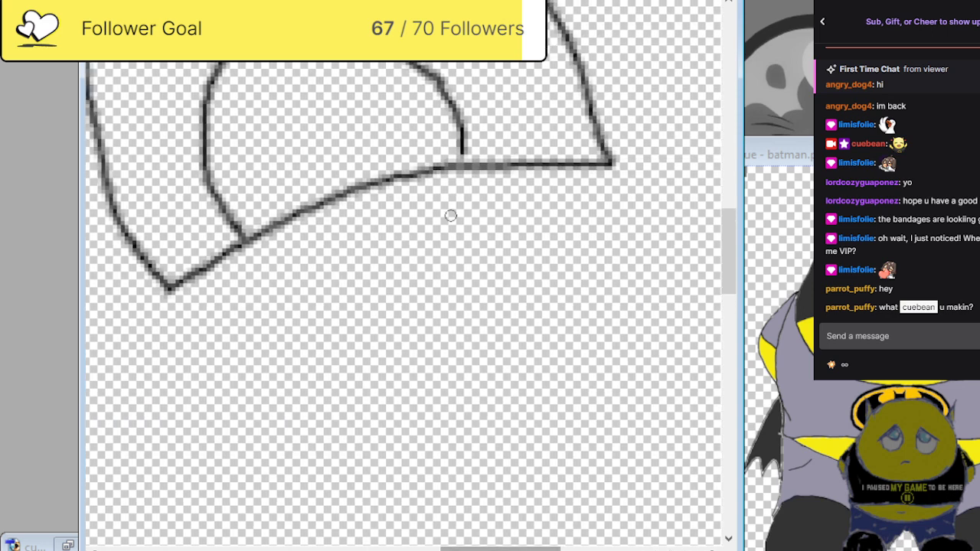
{"action": "left_click_drag", "start_coordinate": [460, 147], "coordinate": [461, 164]}
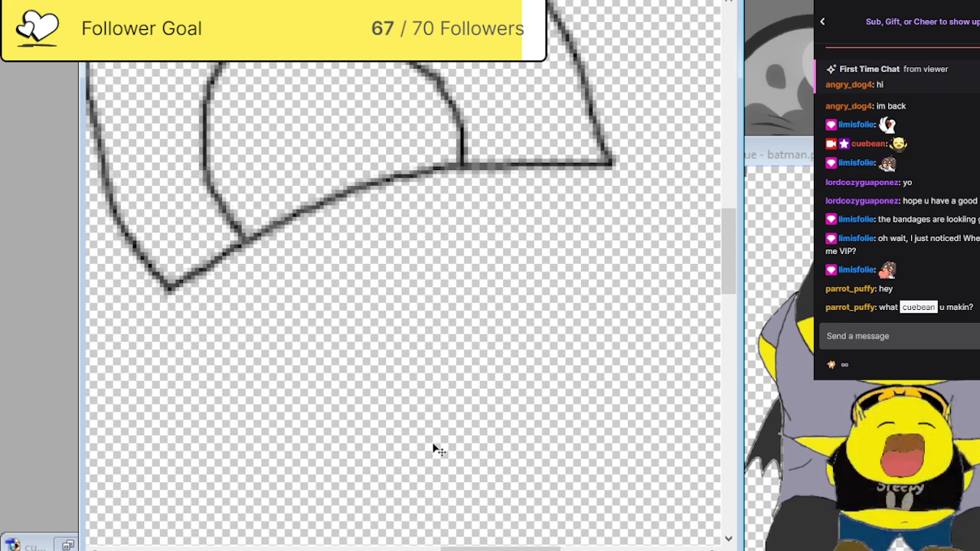
{"action": "scroll", "coordinate": [434, 449], "scroll_direction": "down", "scroll_amount": 4}
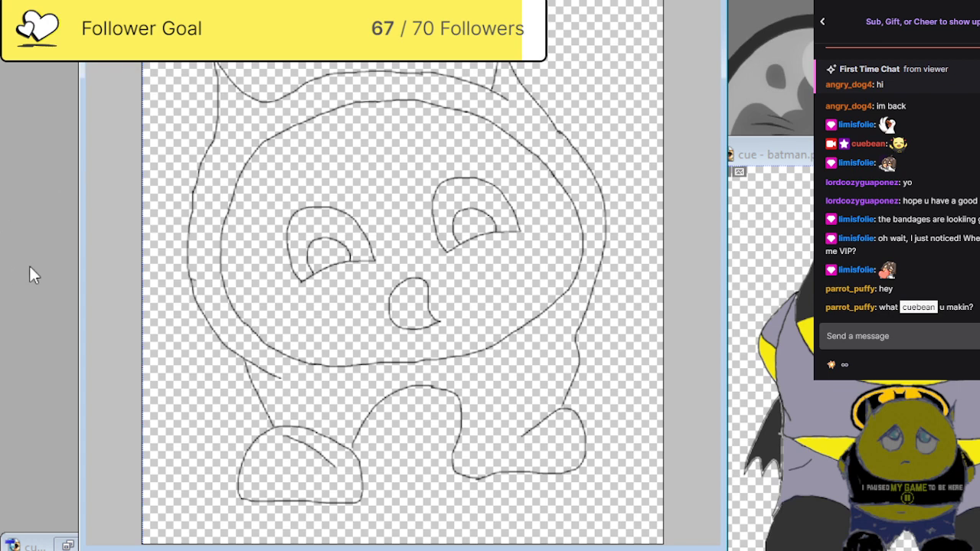
Select the face area around the eyes and mouth and paint it yellow, and fill the mouth with pink.
{"action": "left_click", "coordinate": [404, 155]}
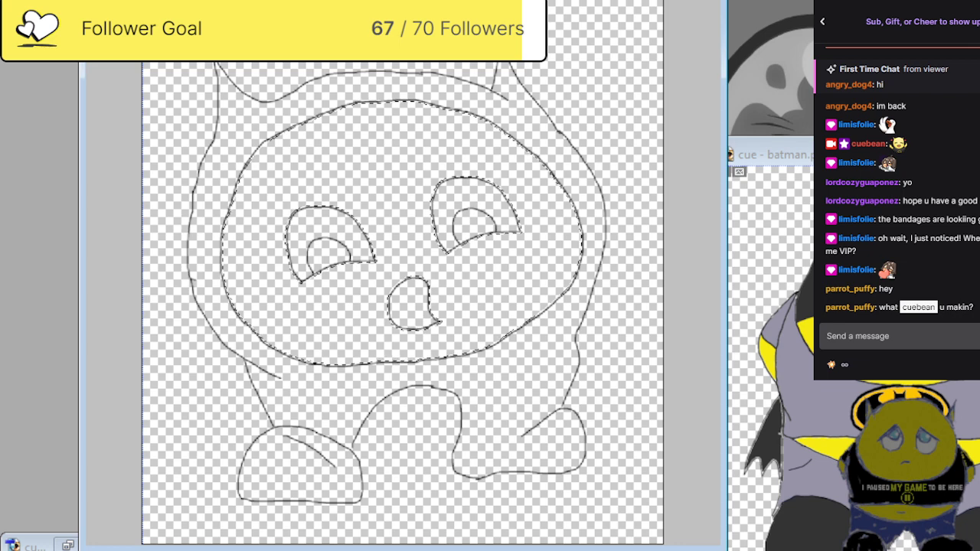
{"action": "mouse_move", "coordinate": [367, 115]}
{"action": "left_mouse_down"}
{"action": "mouse_move", "coordinate": [230, 283]}
{"action": "mouse_move", "coordinate": [361, 149]}
{"action": "mouse_move", "coordinate": [306, 272]}
{"action": "mouse_move", "coordinate": [313, 317]}
{"action": "mouse_move", "coordinate": [415, 131]}
{"action": "mouse_move", "coordinate": [356, 296]}
{"action": "mouse_move", "coordinate": [403, 308]}
{"action": "mouse_move", "coordinate": [493, 81]}
{"action": "mouse_move", "coordinate": [388, 357]}
{"action": "left_mouse_up"}
{"action": "mouse_move", "coordinate": [443, 287]}
{"action": "left_mouse_down"}
{"action": "mouse_move", "coordinate": [528, 136]}
{"action": "mouse_move", "coordinate": [449, 364]}
{"action": "mouse_move", "coordinate": [511, 297]}
{"action": "left_mouse_up"}
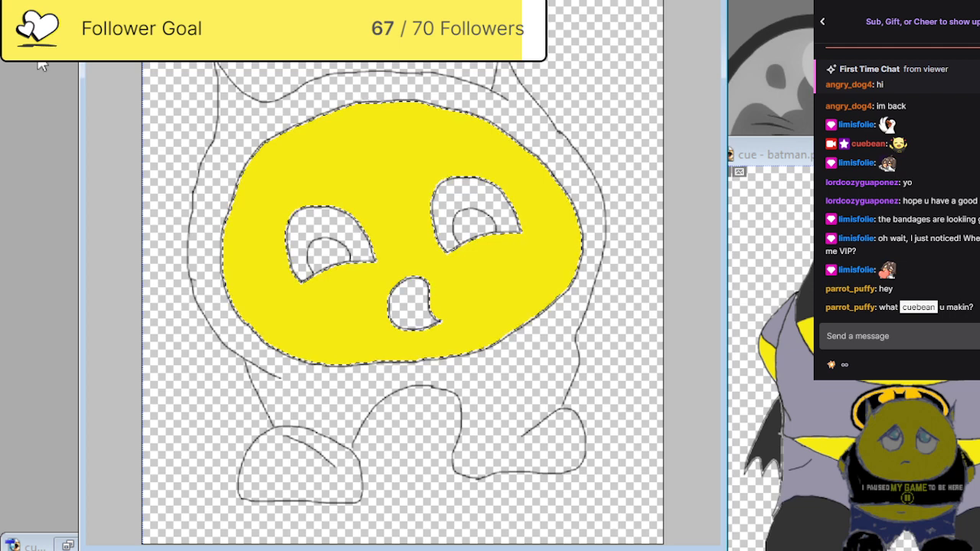
{"action": "left_click", "coordinate": [414, 307]}
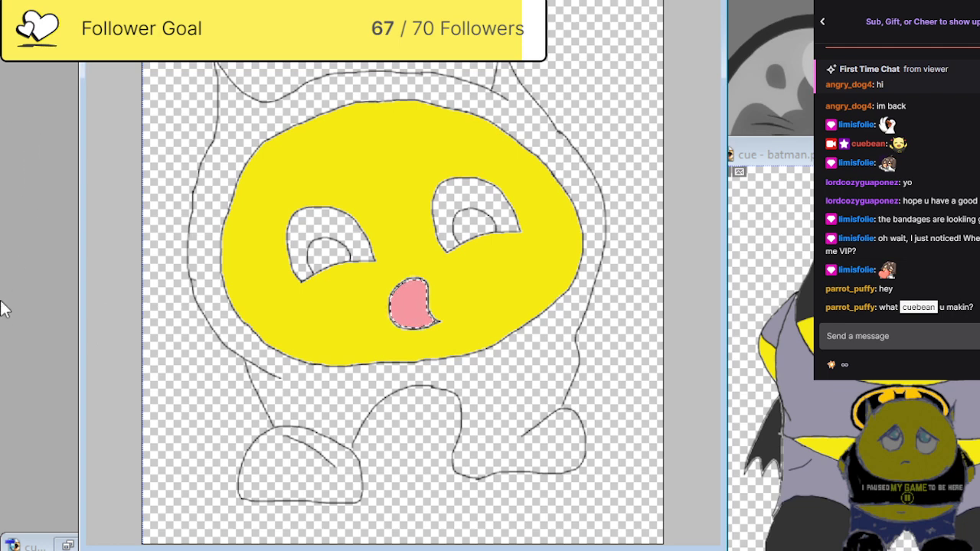
Select the areas of both eyes around the irises and paint them white.
{"action": "left_click", "coordinate": [35, 66]}
{"action": "left_click", "coordinate": [327, 235]}
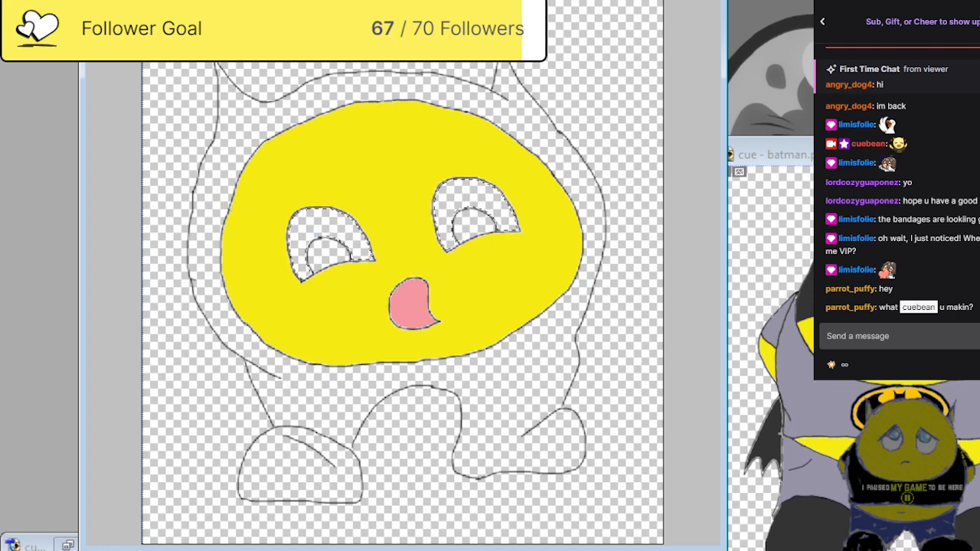
{"action": "left_click", "coordinate": [47, 101]}
{"action": "left_click_drag", "start_coordinate": [229, 200], "coordinate": [288, 215]}
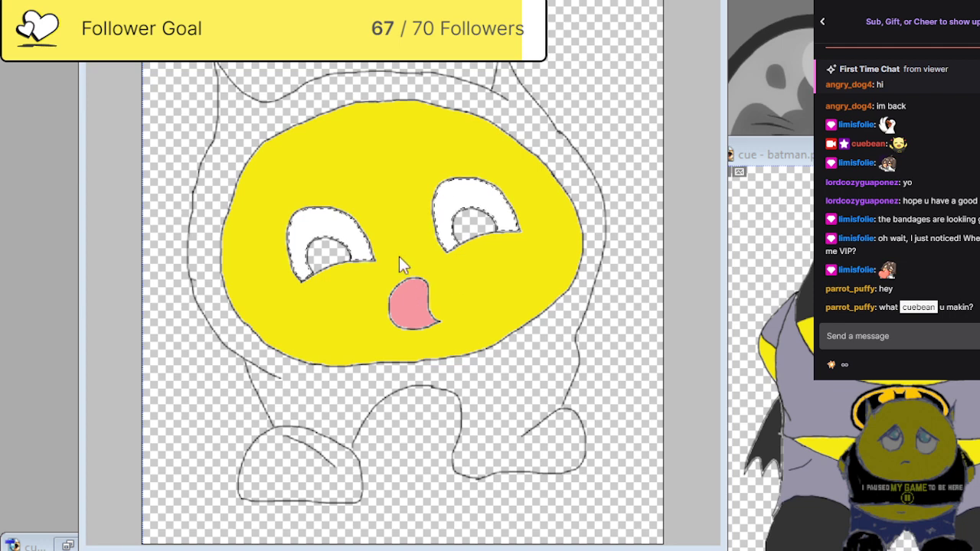
Bring up the cue - stupid.psd document and place it beside the drawing as a colour reference.
{"action": "key", "text": "ctrl+shift+v"}
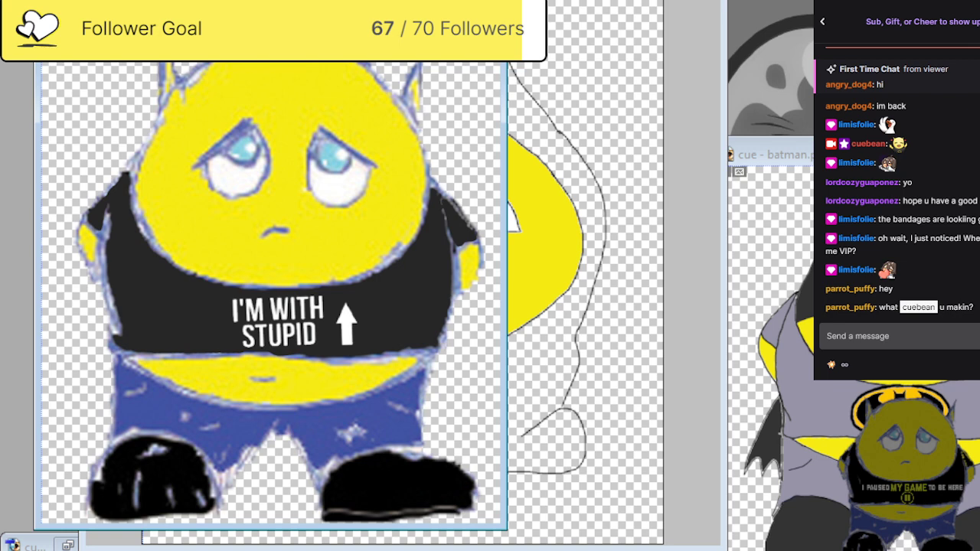
{"action": "mouse_move", "coordinate": [109, 53]}
{"action": "left_mouse_down"}
{"action": "mouse_move", "coordinate": [656, 140]}
{"action": "mouse_move", "coordinate": [684, 33]}
{"action": "mouse_move", "coordinate": [696, 45]}
{"action": "left_mouse_up"}
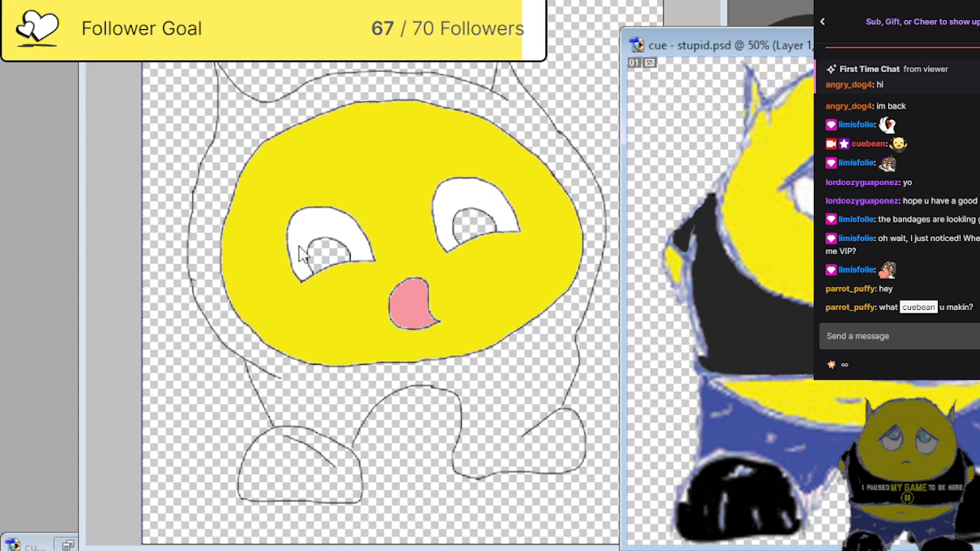
Select the irises of both eyes and paint them dark blue with light blue in the lower part.
{"action": "left_click", "coordinate": [327, 256]}
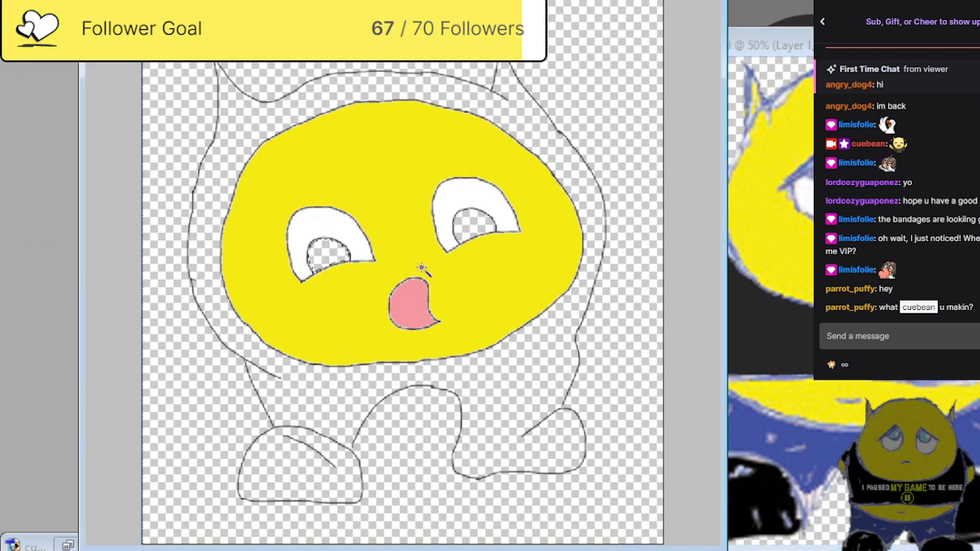
{"action": "left_click", "coordinate": [468, 227], "text": "shift"}
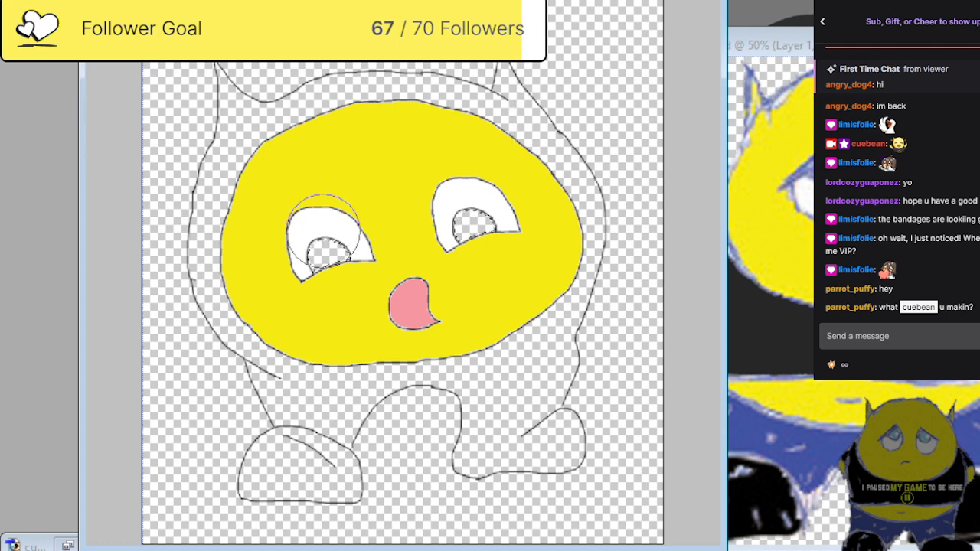
{"action": "left_click", "coordinate": [468, 220]}
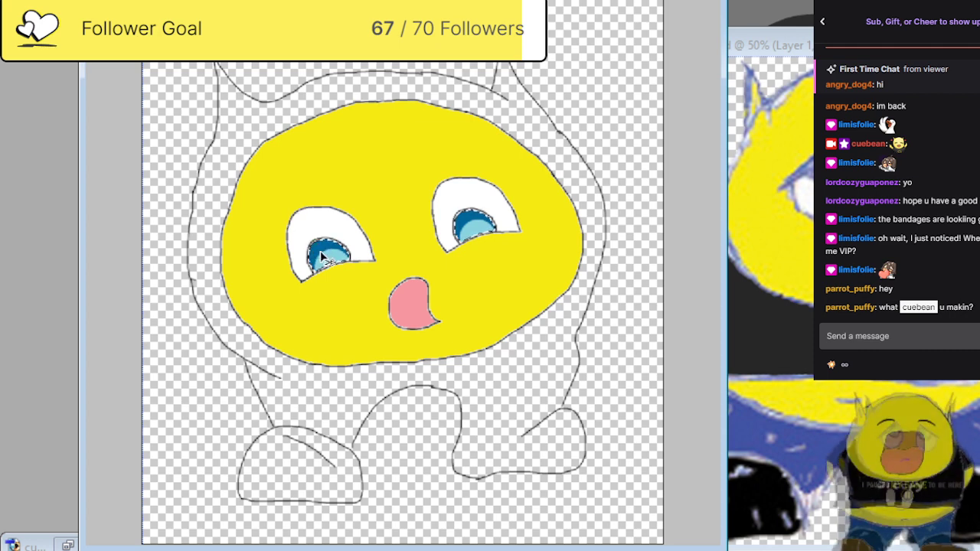
Add a black pupil and two round white highlights to the iris of each eye.
{"action": "scroll", "coordinate": [320, 253], "scroll_direction": "up", "scroll_amount": 1}
{"action": "scroll", "coordinate": [322, 259], "scroll_direction": "up", "scroll_amount": 2}
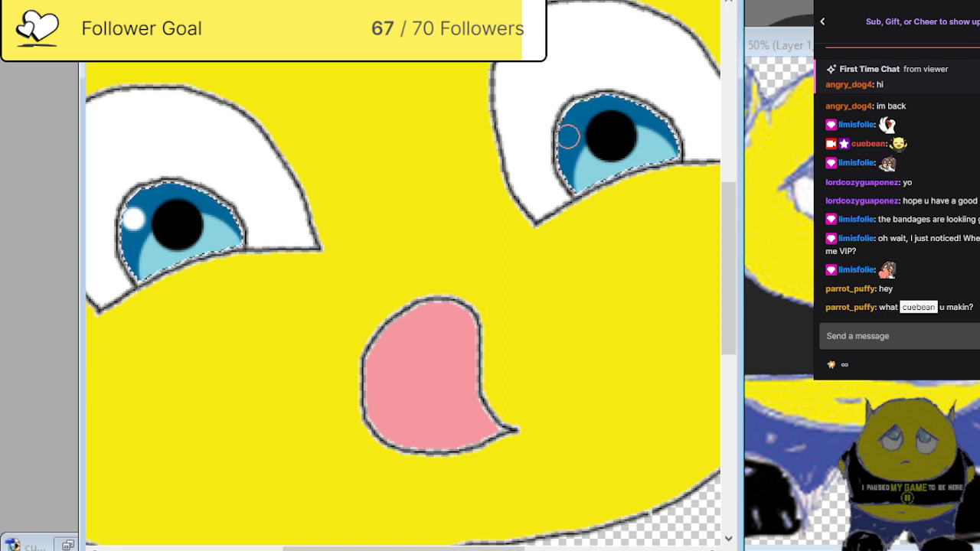
{"action": "left_click", "coordinate": [657, 150]}
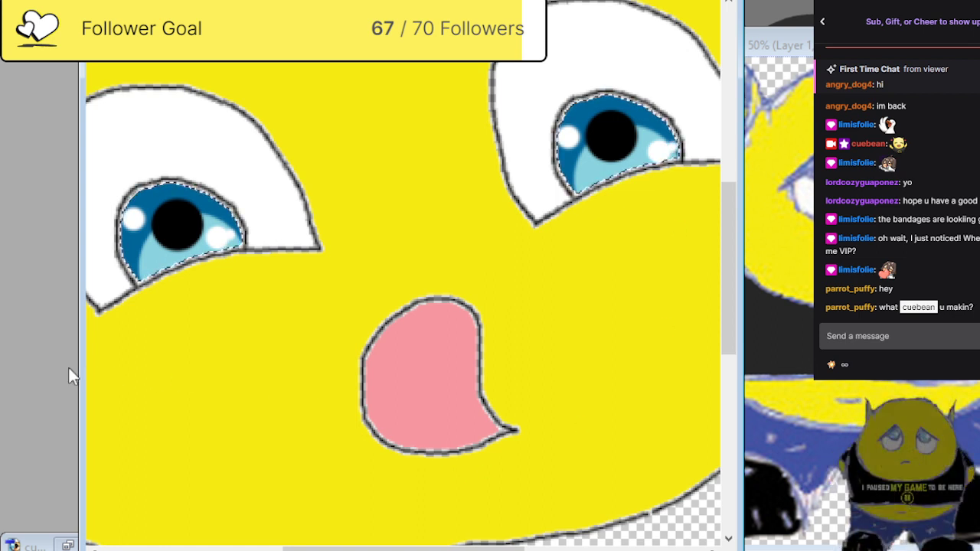
{"action": "key", "text": "ctrl+minus"}
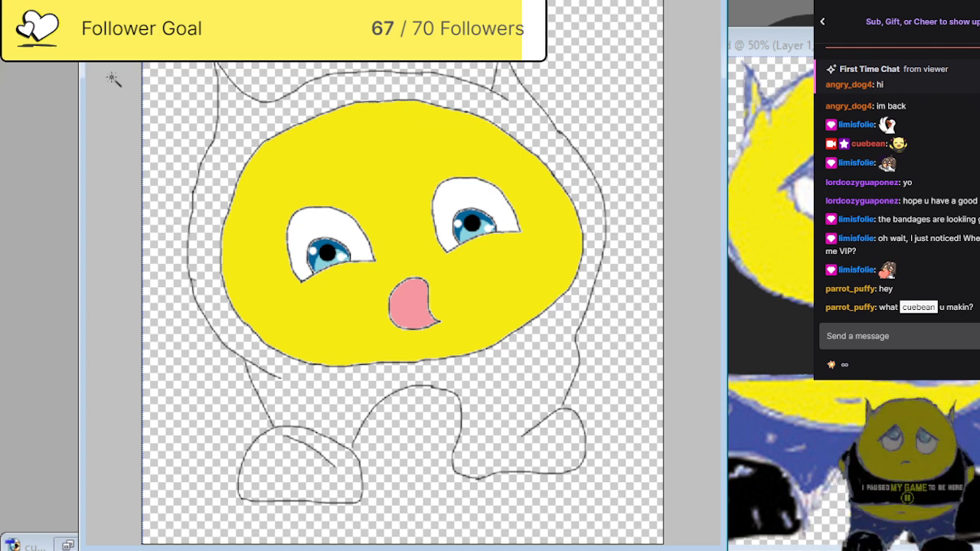
Select the character's whole silhouette and paint a translucent lavender-grey wash over it.
{"action": "left_click", "coordinate": [228, 112]}
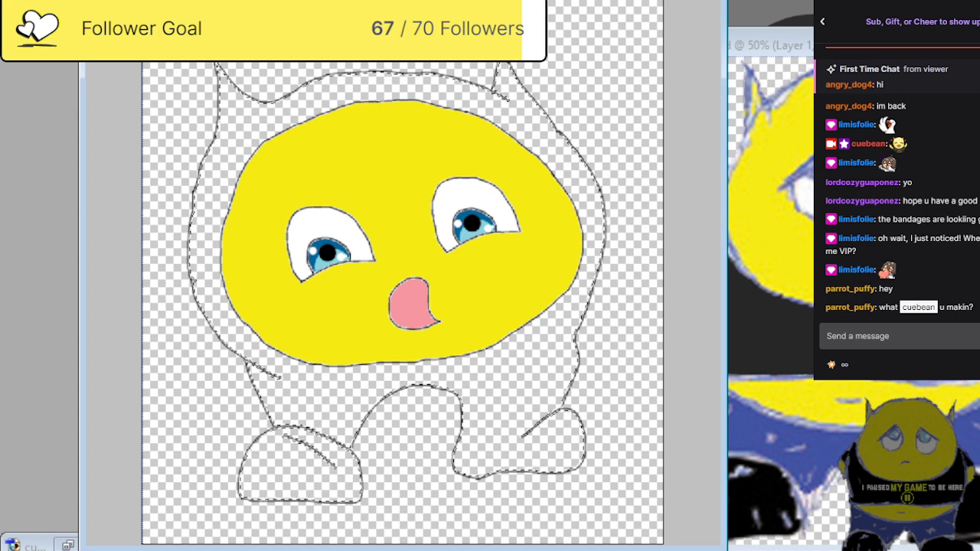
{"action": "mouse_move", "coordinate": [528, 30]}
{"action": "left_mouse_down"}
{"action": "mouse_move", "coordinate": [453, 86]}
{"action": "mouse_move", "coordinate": [246, 120]}
{"action": "mouse_move", "coordinate": [226, 153]}
{"action": "mouse_move", "coordinate": [315, 159]}
{"action": "mouse_move", "coordinate": [469, 126]}
{"action": "mouse_move", "coordinate": [539, 199]}
{"action": "mouse_move", "coordinate": [393, 203]}
{"action": "mouse_move", "coordinate": [255, 227]}
{"action": "mouse_move", "coordinate": [199, 278]}
{"action": "mouse_move", "coordinate": [326, 327]}
{"action": "mouse_move", "coordinate": [625, 245]}
{"action": "mouse_move", "coordinate": [587, 312]}
{"action": "mouse_move", "coordinate": [501, 372]}
{"action": "mouse_move", "coordinate": [274, 400]}
{"action": "mouse_move", "coordinate": [315, 482]}
{"action": "mouse_move", "coordinate": [480, 456]}
{"action": "mouse_move", "coordinate": [589, 397]}
{"action": "mouse_move", "coordinate": [550, 450]}
{"action": "mouse_move", "coordinate": [383, 475]}
{"action": "left_mouse_up"}
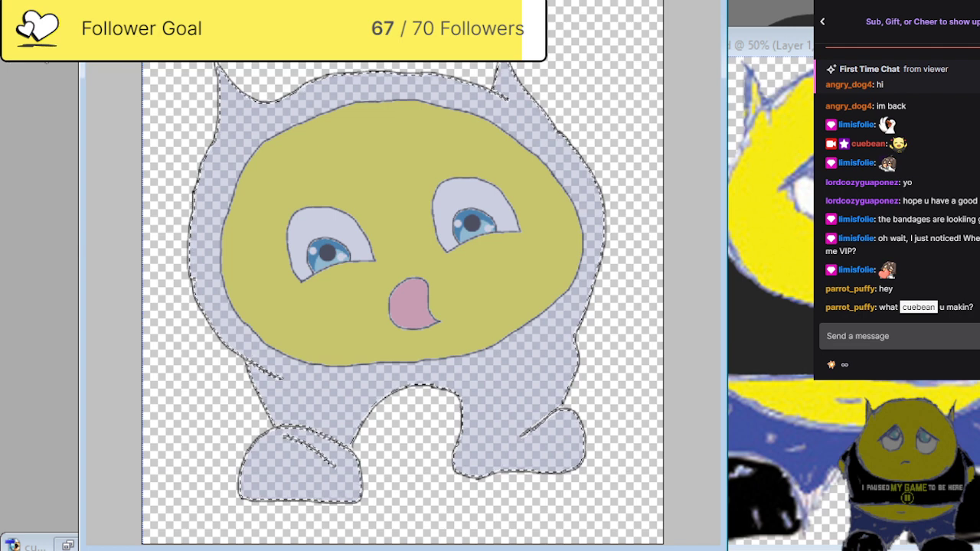
Select the face area and brush over it to lighten the lavender wash on the face, then clear the selection.
{"action": "left_click", "coordinate": [163, 76]}
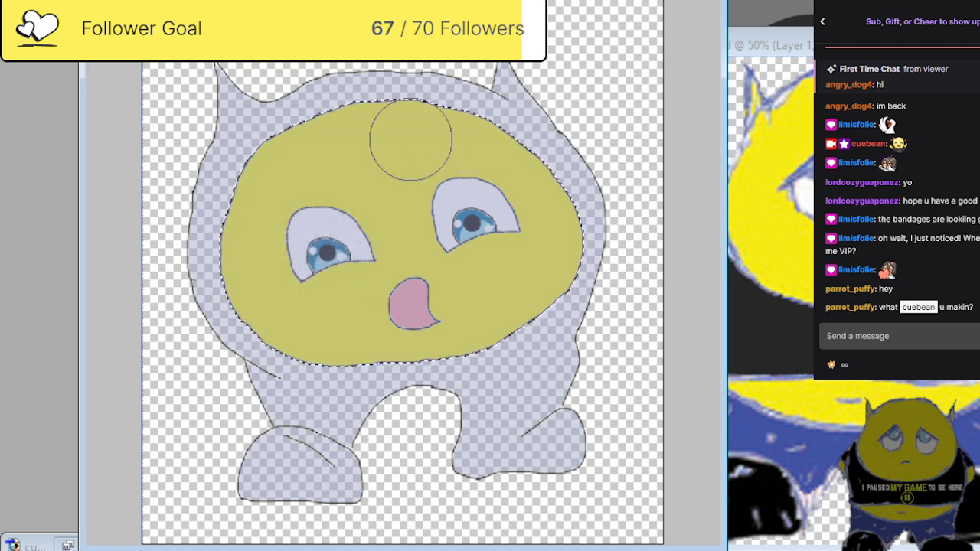
{"action": "left_click_drag", "start_coordinate": [424, 142], "coordinate": [308, 147]}
{"action": "left_click_drag", "start_coordinate": [265, 220], "coordinate": [260, 294]}
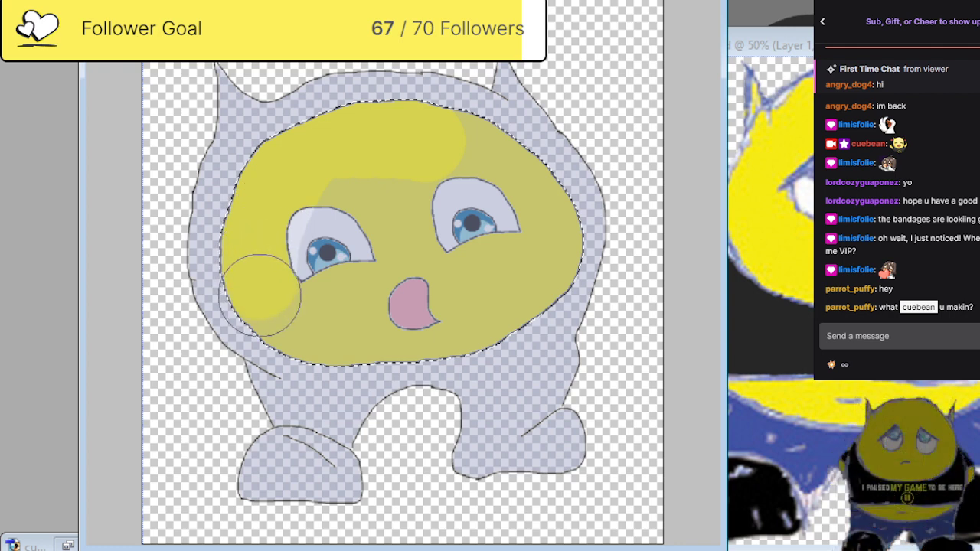
{"action": "mouse_move", "coordinate": [331, 239]}
{"action": "left_mouse_down"}
{"action": "mouse_move", "coordinate": [363, 229]}
{"action": "mouse_move", "coordinate": [312, 353]}
{"action": "mouse_move", "coordinate": [378, 307]}
{"action": "mouse_move", "coordinate": [466, 124]}
{"action": "mouse_move", "coordinate": [395, 365]}
{"action": "mouse_move", "coordinate": [481, 223]}
{"action": "mouse_move", "coordinate": [493, 128]}
{"action": "mouse_move", "coordinate": [491, 141]}
{"action": "mouse_move", "coordinate": [236, 283]}
{"action": "mouse_move", "coordinate": [275, 192]}
{"action": "mouse_move", "coordinate": [376, 153]}
{"action": "mouse_move", "coordinate": [534, 184]}
{"action": "mouse_move", "coordinate": [570, 249]}
{"action": "mouse_move", "coordinate": [451, 320]}
{"action": "mouse_move", "coordinate": [294, 325]}
{"action": "mouse_move", "coordinate": [238, 217]}
{"action": "left_mouse_up"}
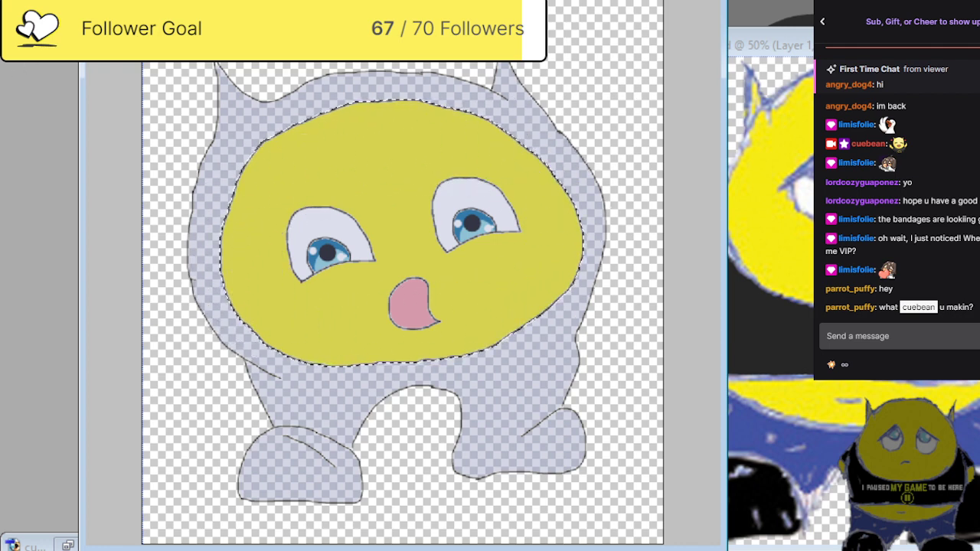
{"action": "key", "text": "ctrl+d"}
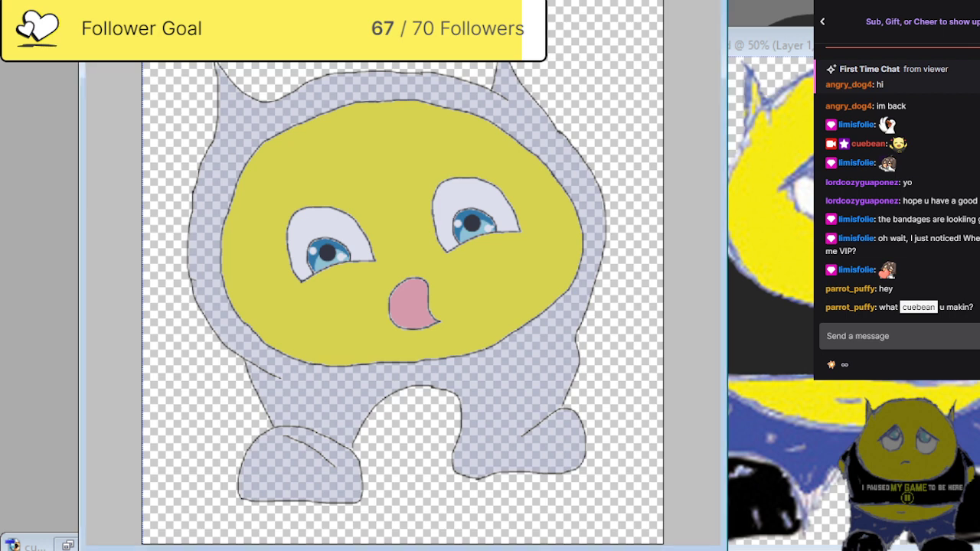
Close the reference documents cue - stupid.psd, cue - batman.png and SaerinuStorm.jpg.
{"action": "key", "text": "ctrl+Tab"}
{"action": "left_click_drag", "start_coordinate": [906, 43], "coordinate": [644, 135]}
{"action": "left_click", "coordinate": [803, 136]}
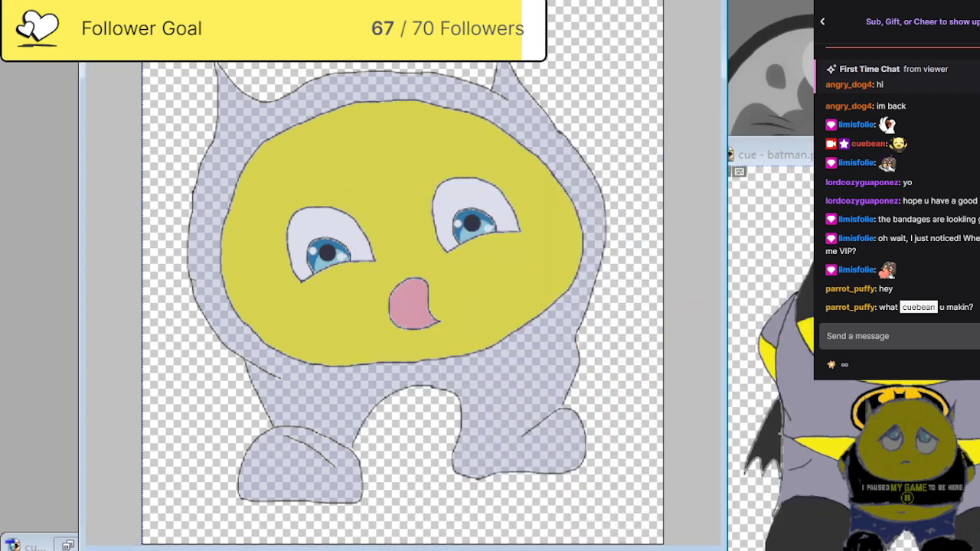
{"action": "left_click_drag", "start_coordinate": [765, 155], "coordinate": [536, 165]}
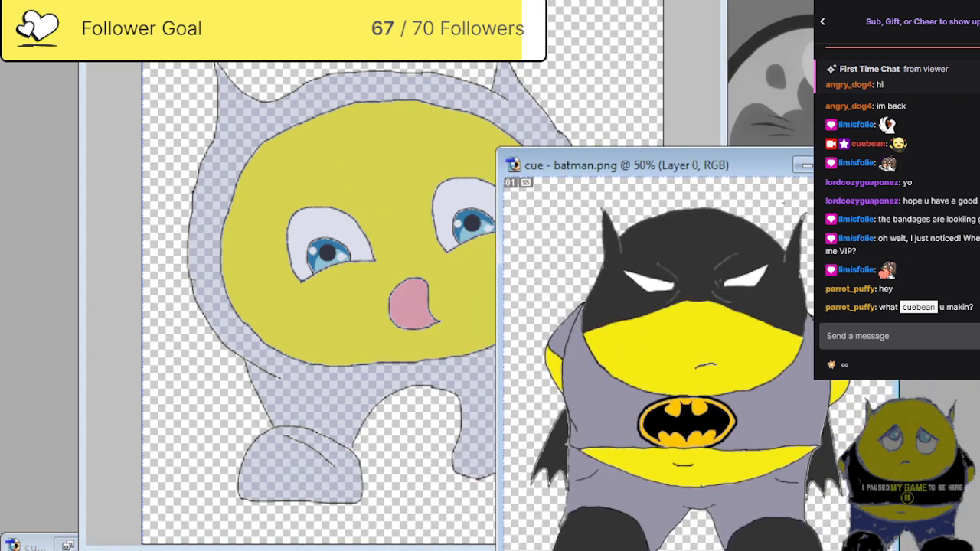
{"action": "key", "text": "ctrl+w"}
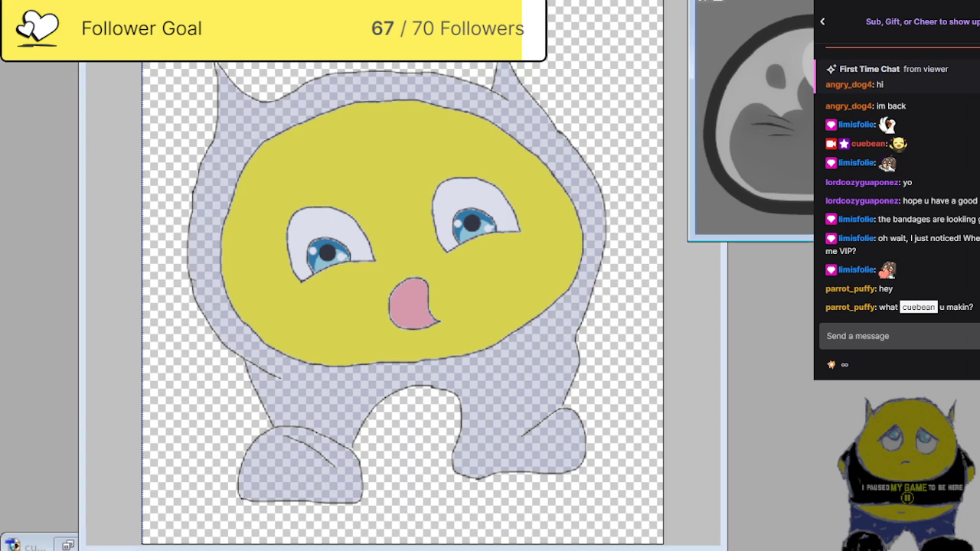
{"action": "left_click_drag", "start_coordinate": [804, 16], "coordinate": [695, 142]}
{"action": "left_click_drag", "start_coordinate": [835, 145], "coordinate": [634, 169]}
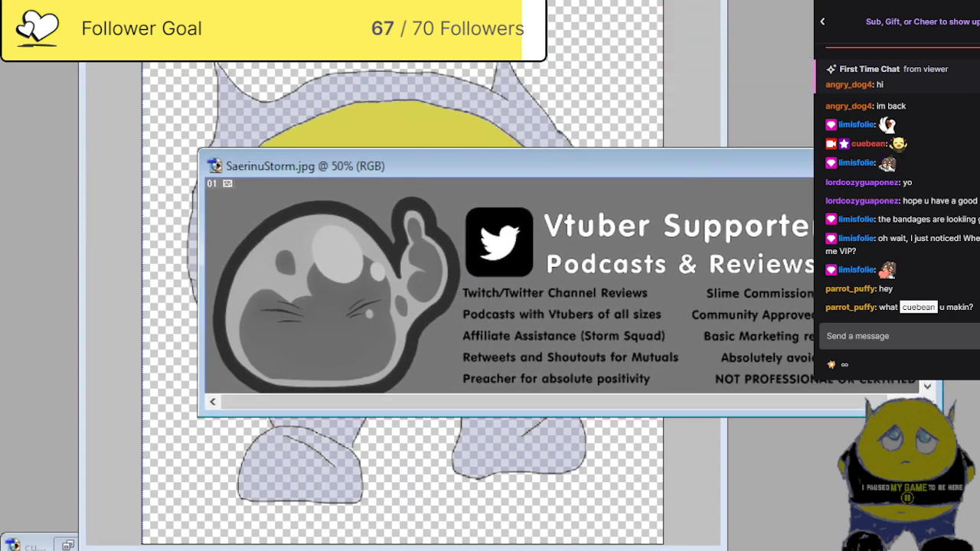
{"action": "key", "text": "ctrl+w"}
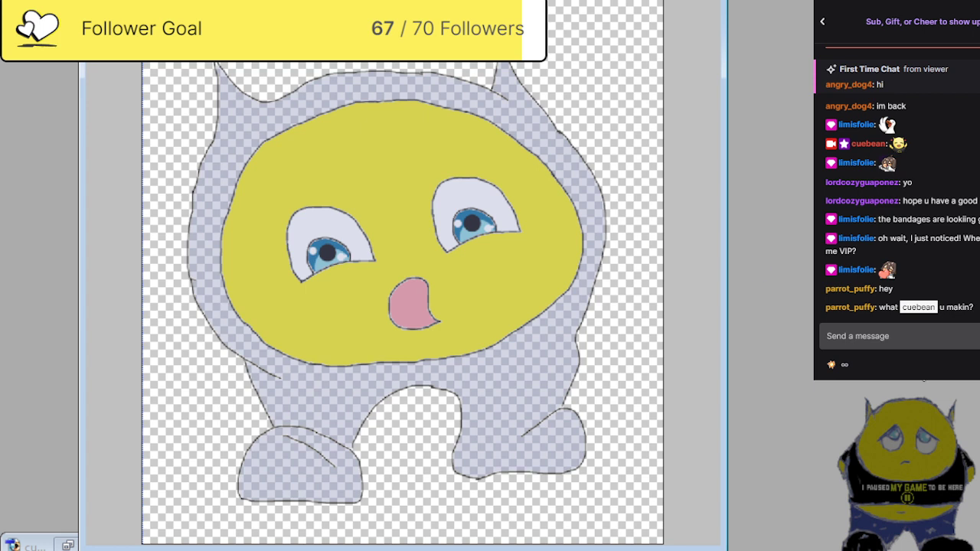
{"action": "left_click", "coordinate": [948, 337]}
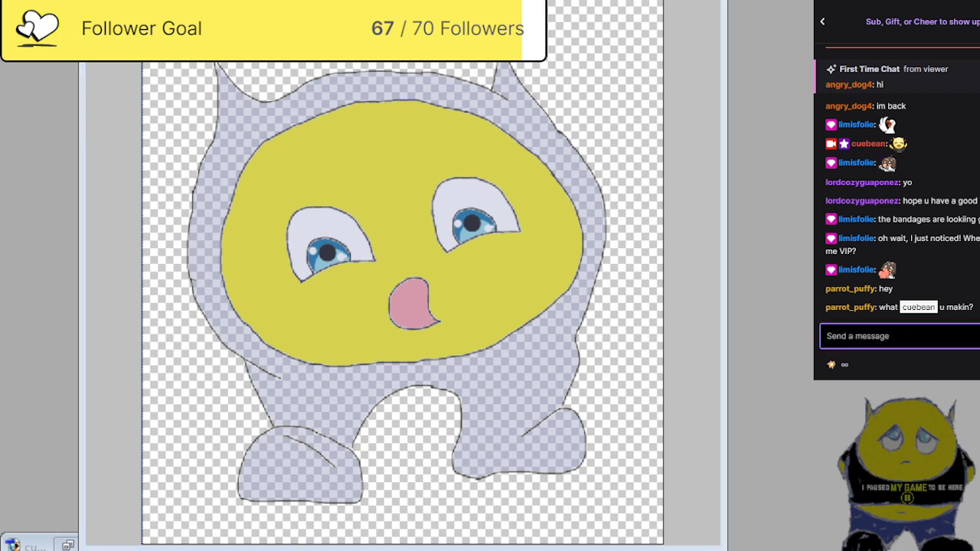
{"action": "left_click", "coordinate": [399, 81]}
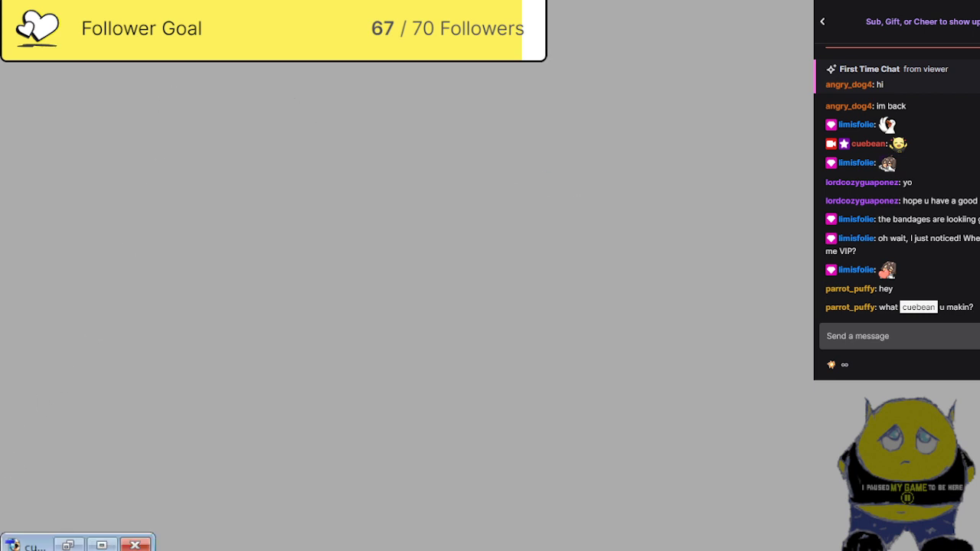
Restore the minimised template -waifu.psd document and place it beside the anime portrait so both are visible.
{"action": "double_click", "coordinate": [32, 546]}
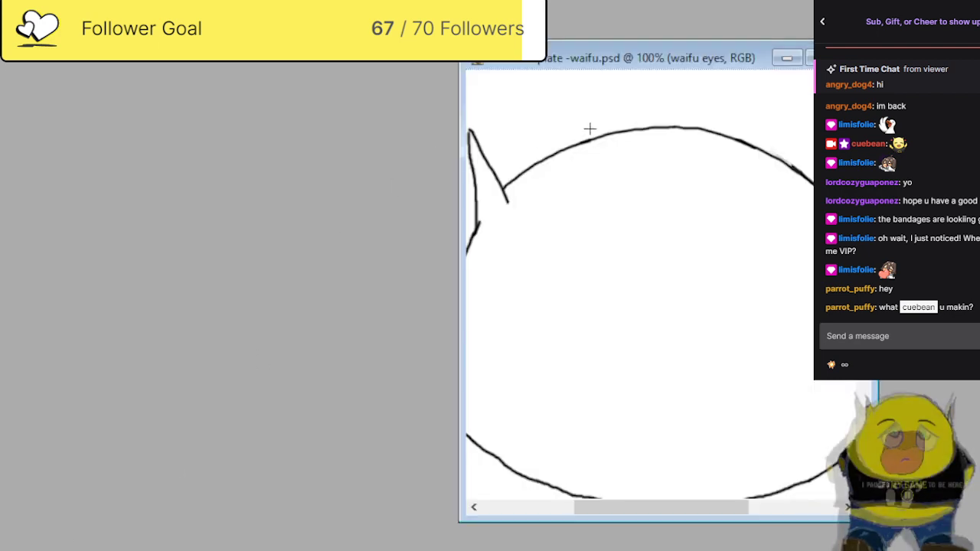
{"action": "key", "text": "ctrl+minus"}
{"action": "key", "text": "ctrl+minus"}
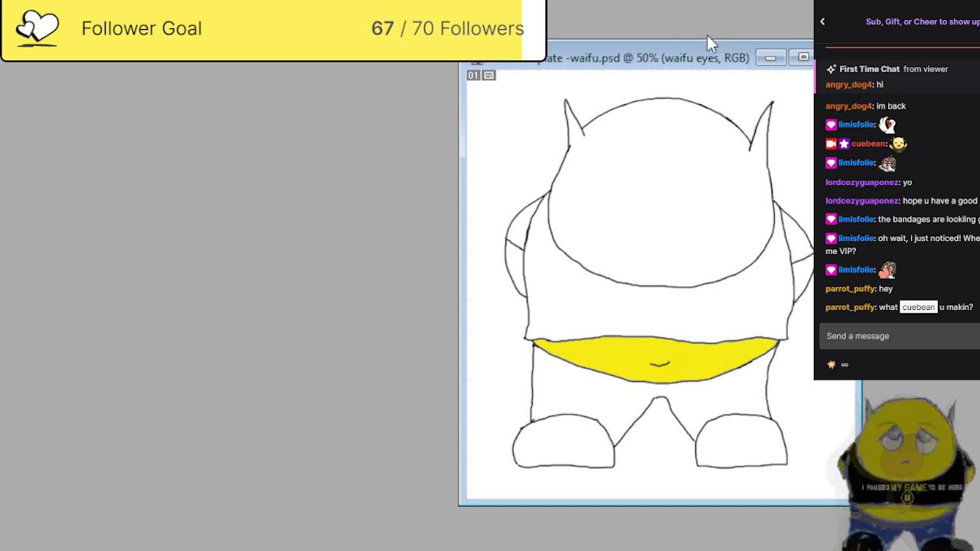
{"action": "left_click_drag", "start_coordinate": [705, 60], "coordinate": [292, 1]}
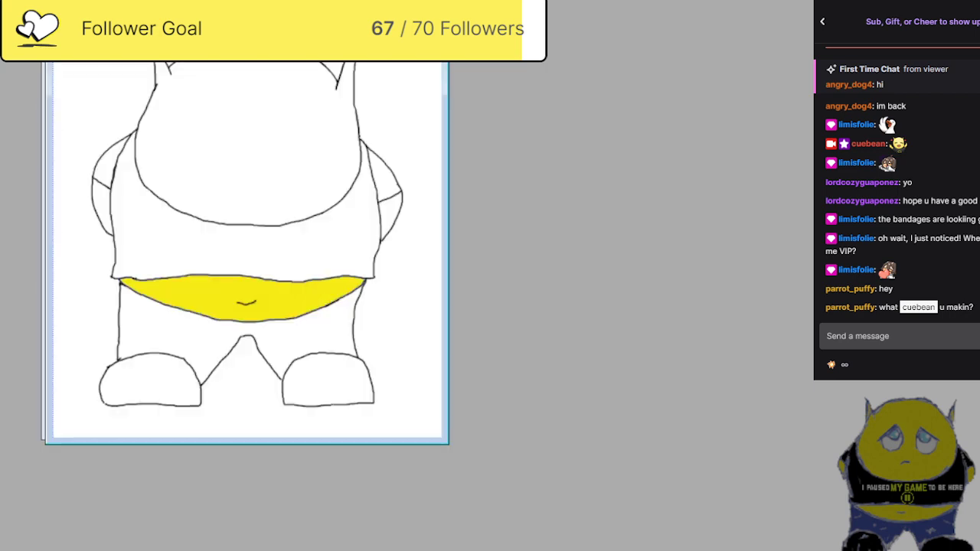
{"action": "mouse_move", "coordinate": [233, 11]}
{"action": "left_mouse_down"}
{"action": "mouse_move", "coordinate": [428, 72]}
{"action": "mouse_move", "coordinate": [695, 48]}
{"action": "mouse_move", "coordinate": [691, 23]}
{"action": "left_mouse_up"}
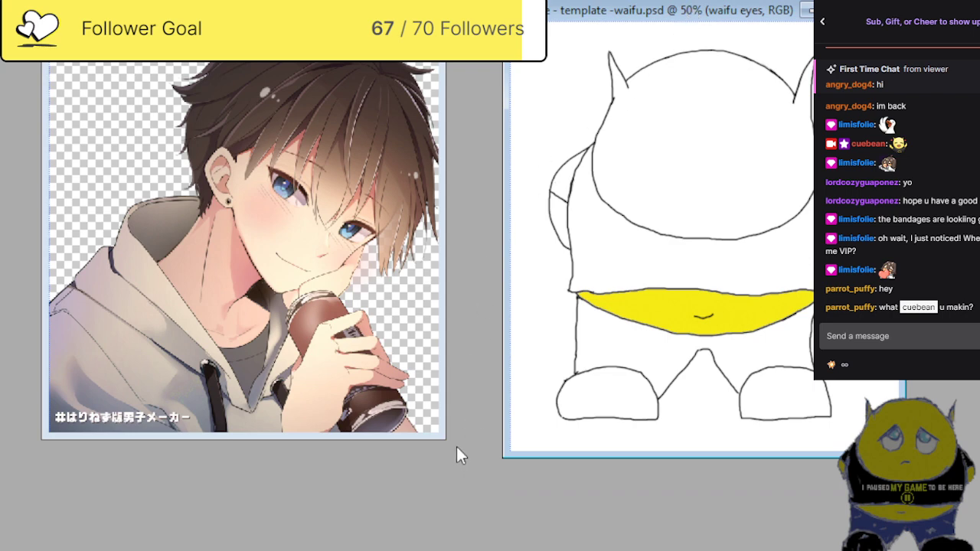
Enlarge the anime portrait's window, move it clear of the template, and make the template the active document.
{"action": "left_click_drag", "start_coordinate": [437, 431], "coordinate": [580, 550]}
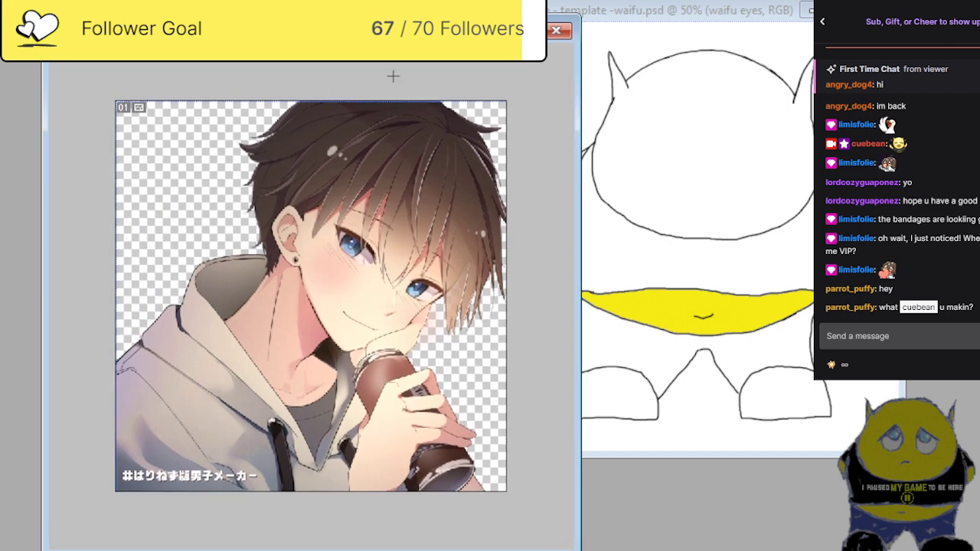
{"action": "mouse_move", "coordinate": [394, 56]}
{"action": "left_mouse_down"}
{"action": "mouse_move", "coordinate": [383, 28]}
{"action": "mouse_move", "coordinate": [354, 3]}
{"action": "mouse_move", "coordinate": [300, 20]}
{"action": "left_mouse_up"}
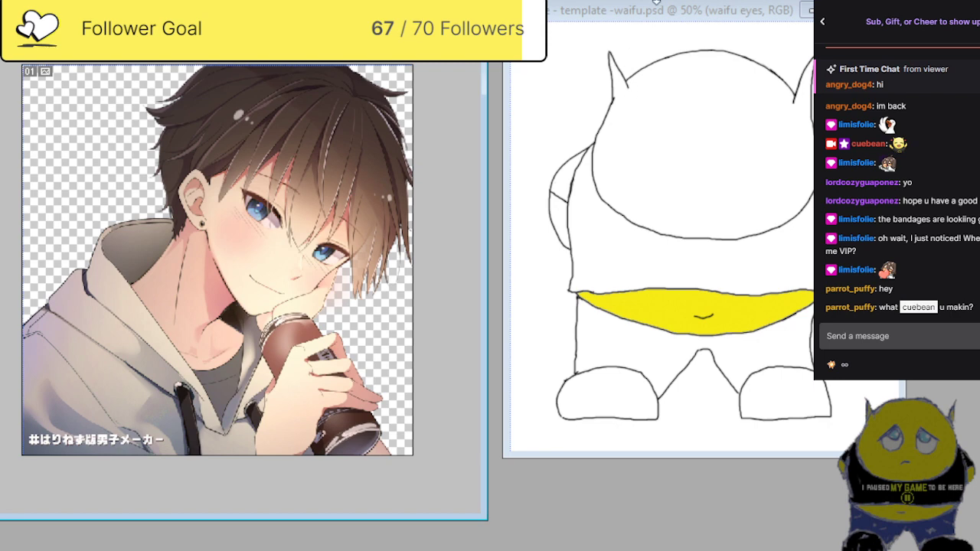
{"action": "left_click", "coordinate": [667, 10]}
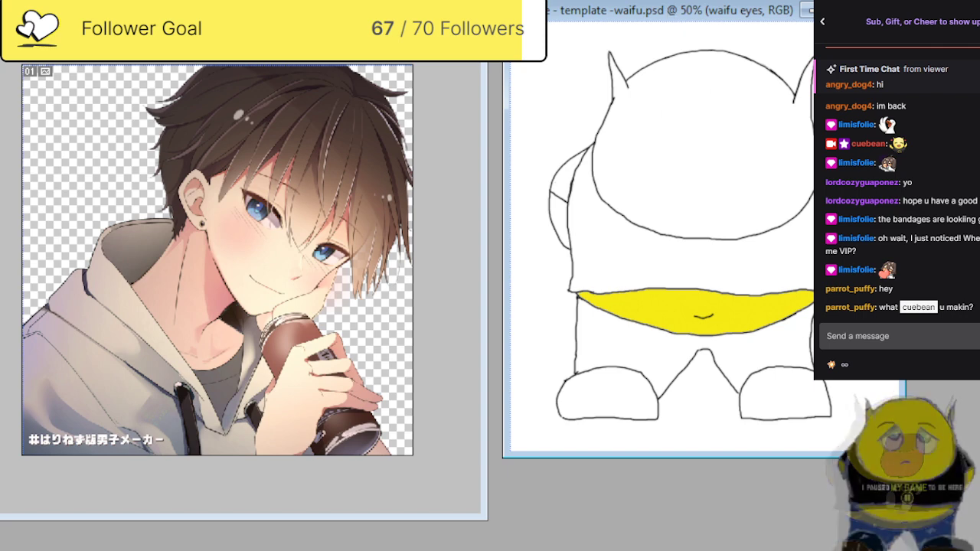
Show the waifu eyes, legs, cat ears and horns layers of the template one at a time and remove each one.
{"action": "key", "text": "ctrl+v"}
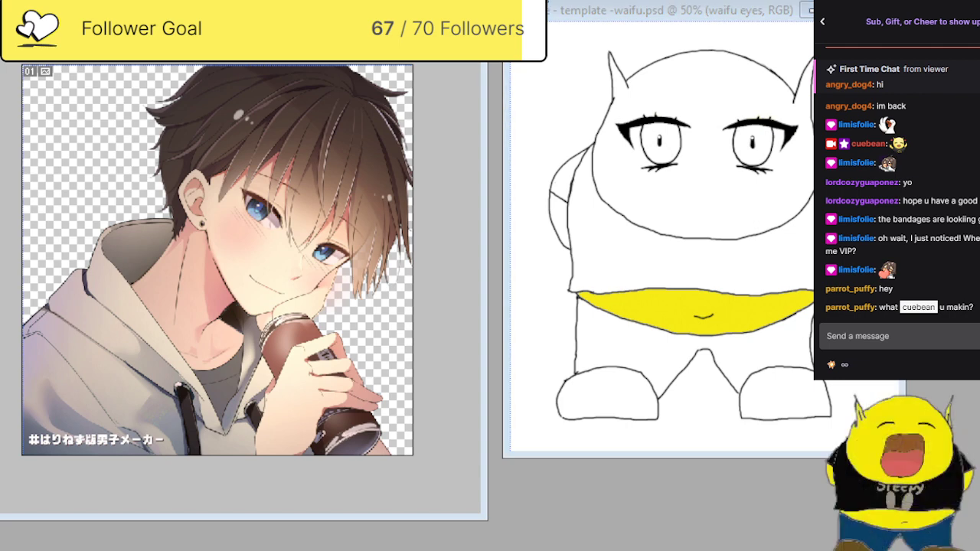
{"action": "key", "text": "Delete"}
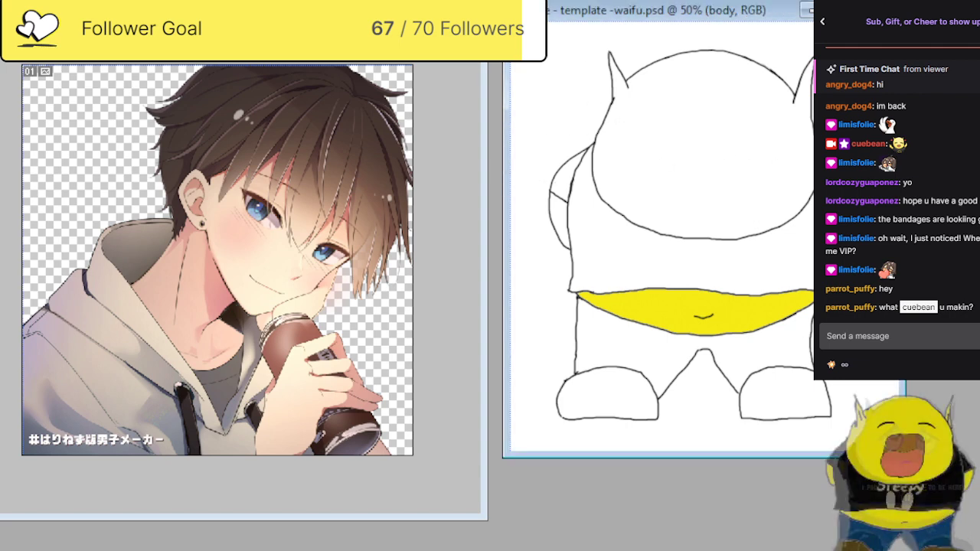
{"action": "key", "text": "ctrl+v"}
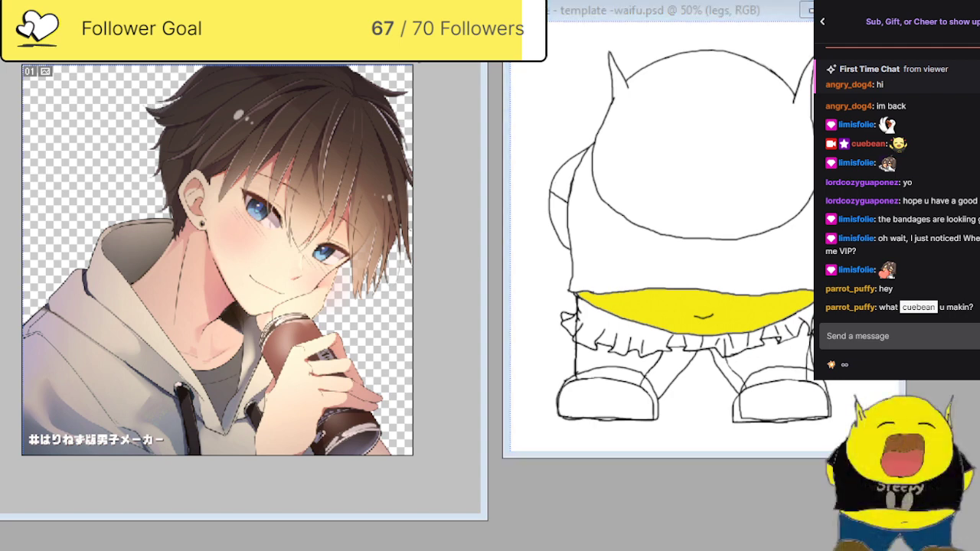
{"action": "key", "text": "Delete"}
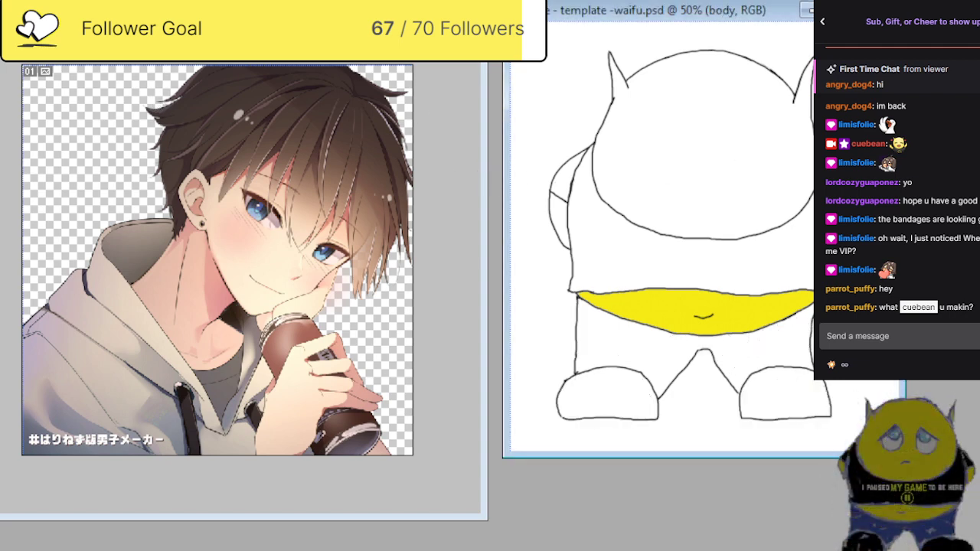
{"action": "key", "text": "ctrl+v"}
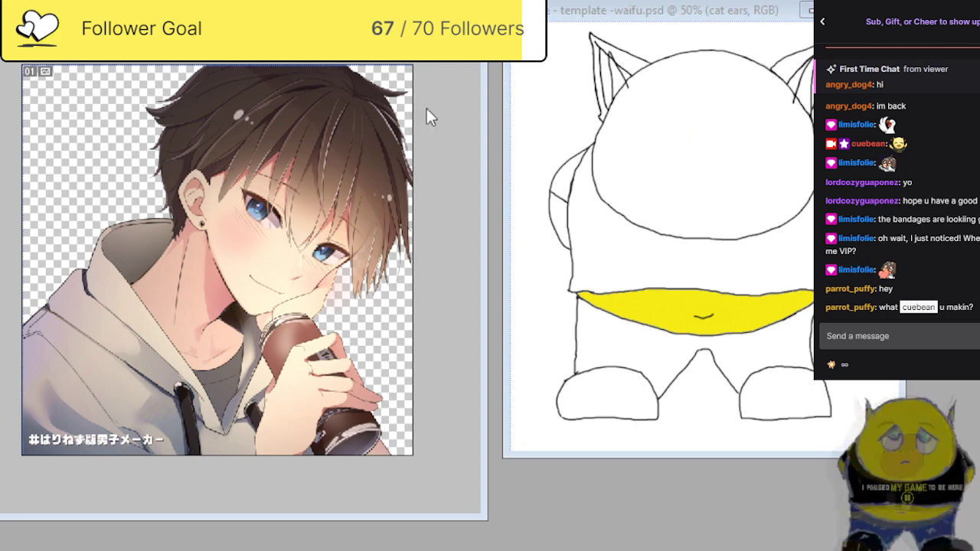
{"action": "key", "text": "ctrl+z"}
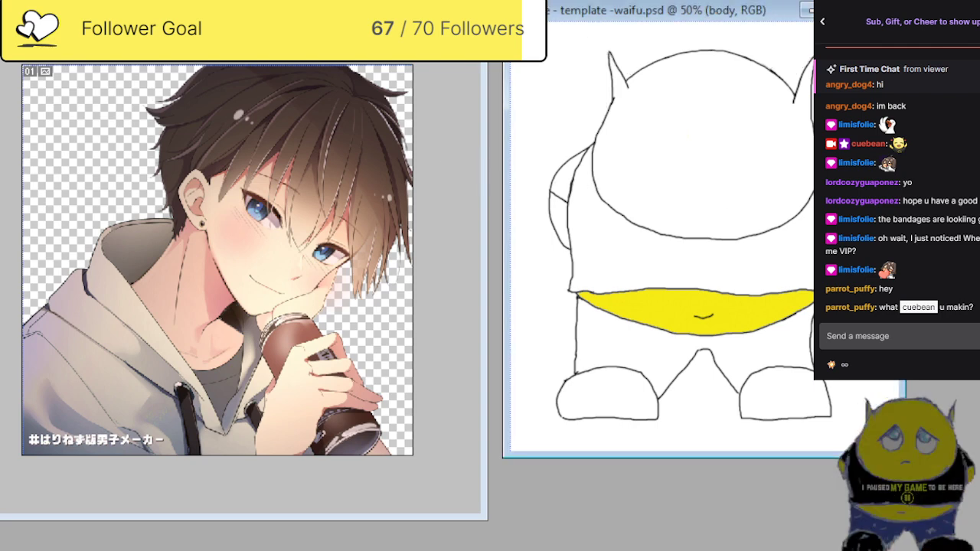
{"action": "key", "text": "ctrl+v"}
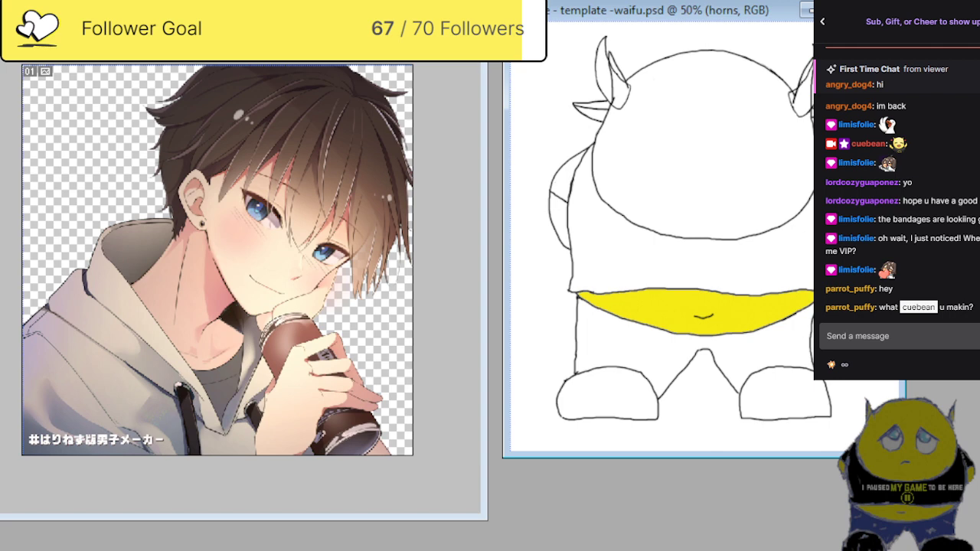
{"action": "left_click", "coordinate": [509, 171]}
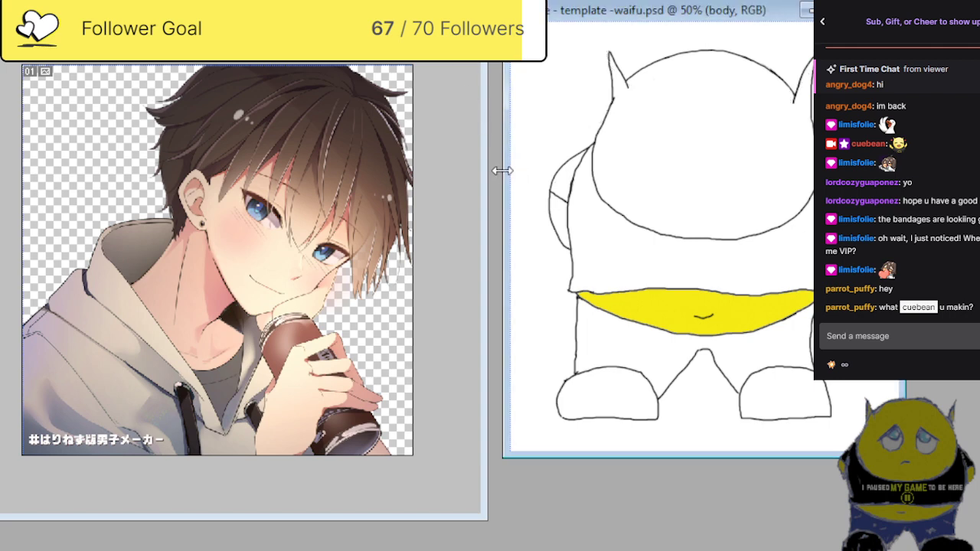
Show the round eyes with thick dark upper lids on the template's blank face.
{"action": "key", "text": "ctrl+z"}
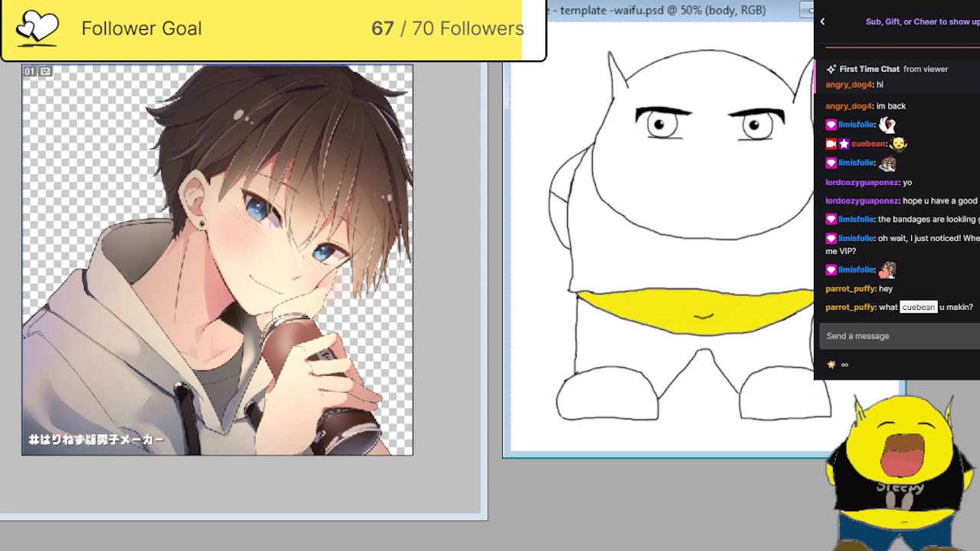
Enlarge the template's window and draw a curved black line closing the base of the drawing's left ear on the body layer.
{"action": "left_click_drag", "start_coordinate": [905, 458], "coordinate": [910, 545]}
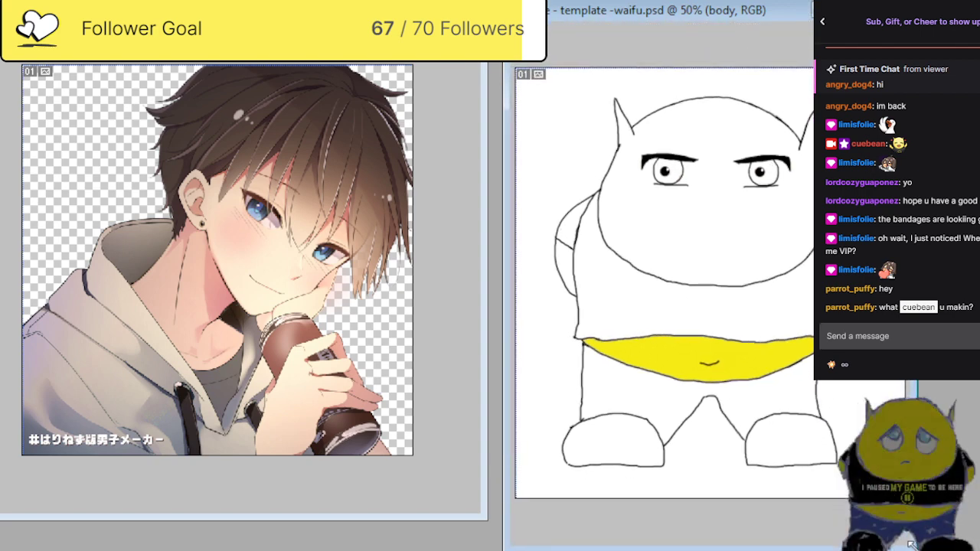
{"action": "key", "text": "ctrl+plus"}
{"action": "key", "text": "ctrl+plus"}
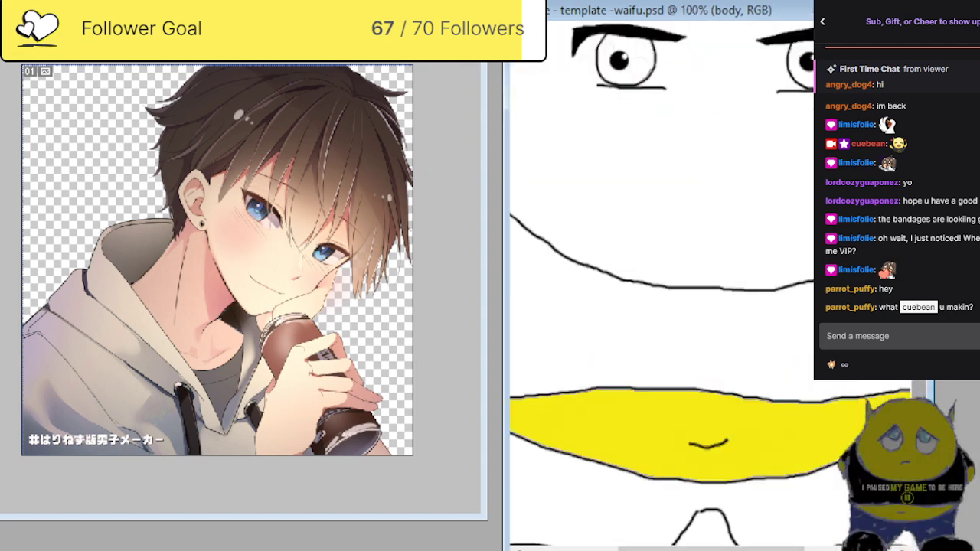
{"action": "scroll", "coordinate": [662, 287], "scroll_direction": "up", "scroll_amount": 5}
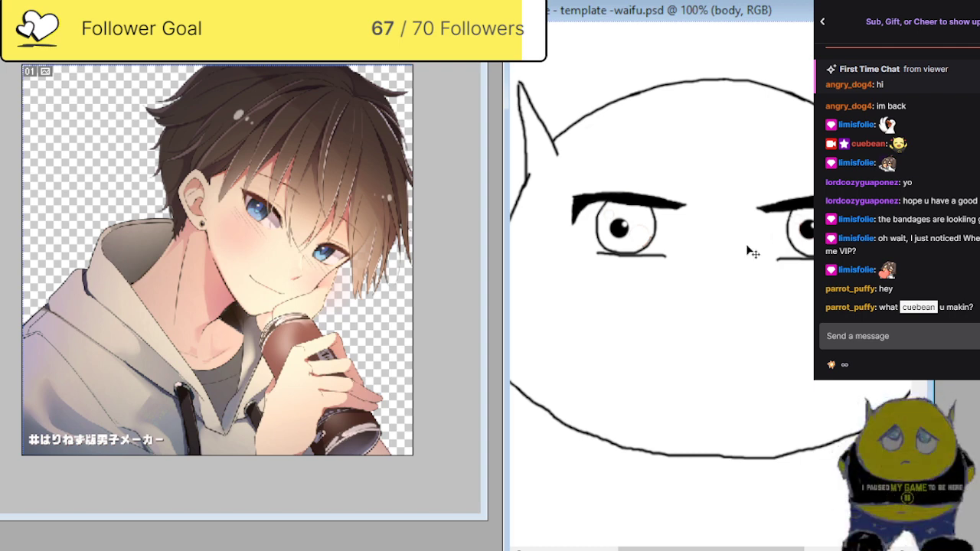
{"action": "key", "text": "ctrl+plus"}
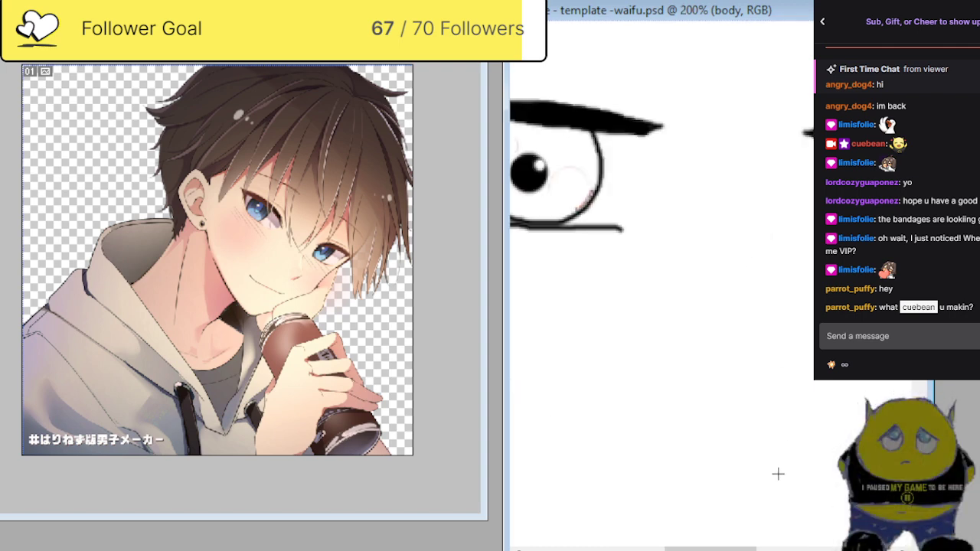
{"action": "left_click_drag", "start_coordinate": [710, 548], "coordinate": [647, 548]}
{"action": "scroll", "coordinate": [652, 332], "scroll_direction": "up", "scroll_amount": 4}
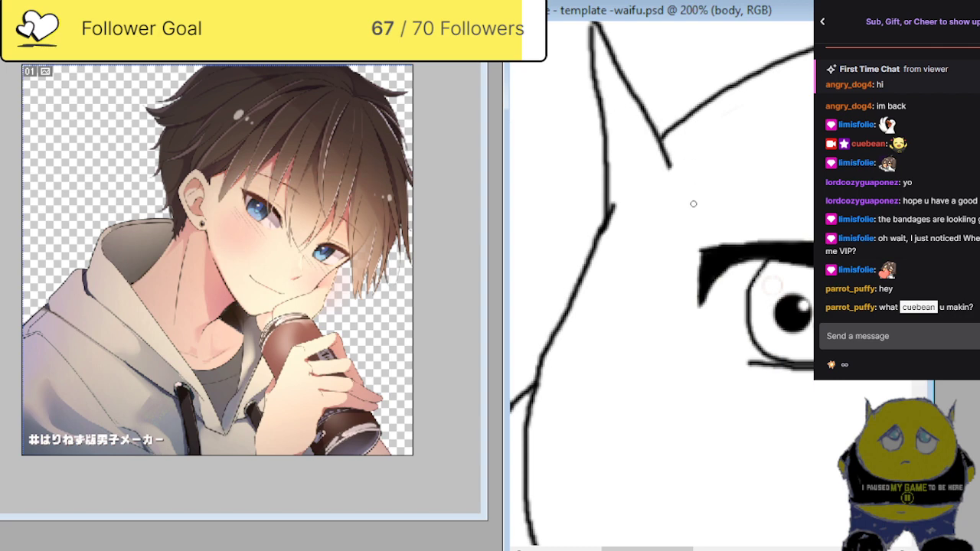
{"action": "scroll", "coordinate": [693, 204], "scroll_direction": "up", "scroll_amount": 2}
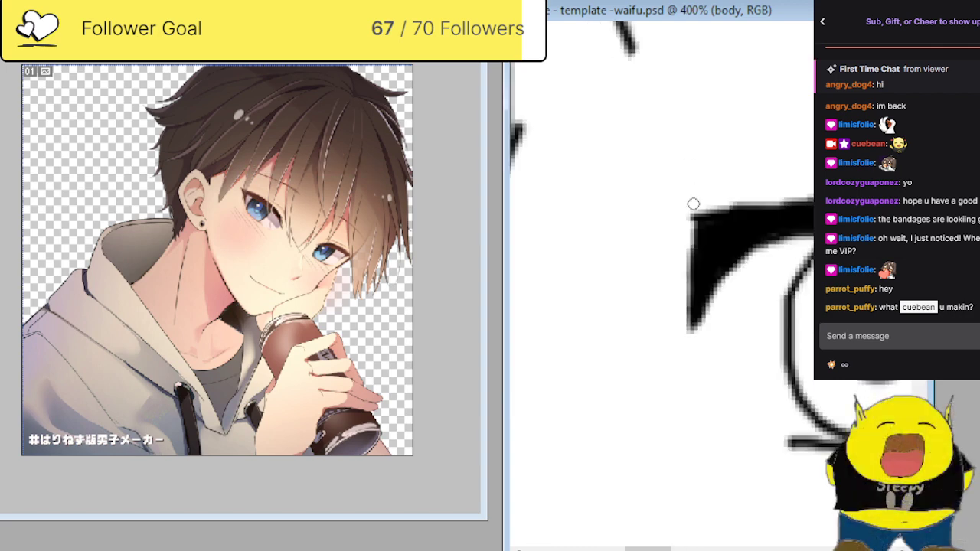
{"action": "mouse_move", "coordinate": [649, 548]}
{"action": "left_mouse_down"}
{"action": "mouse_move", "coordinate": [626, 548]}
{"action": "mouse_move", "coordinate": [635, 548]}
{"action": "left_mouse_up"}
{"action": "scroll", "coordinate": [652, 368], "scroll_direction": "up", "scroll_amount": 3}
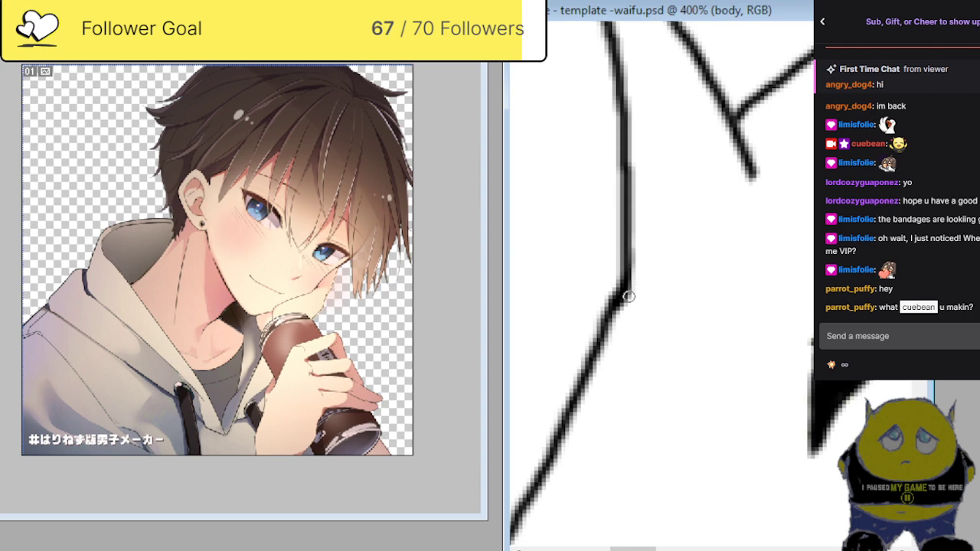
{"action": "mouse_move", "coordinate": [635, 323]}
{"action": "left_mouse_down"}
{"action": "mouse_move", "coordinate": [634, 310]}
{"action": "mouse_move", "coordinate": [665, 281]}
{"action": "left_mouse_up"}
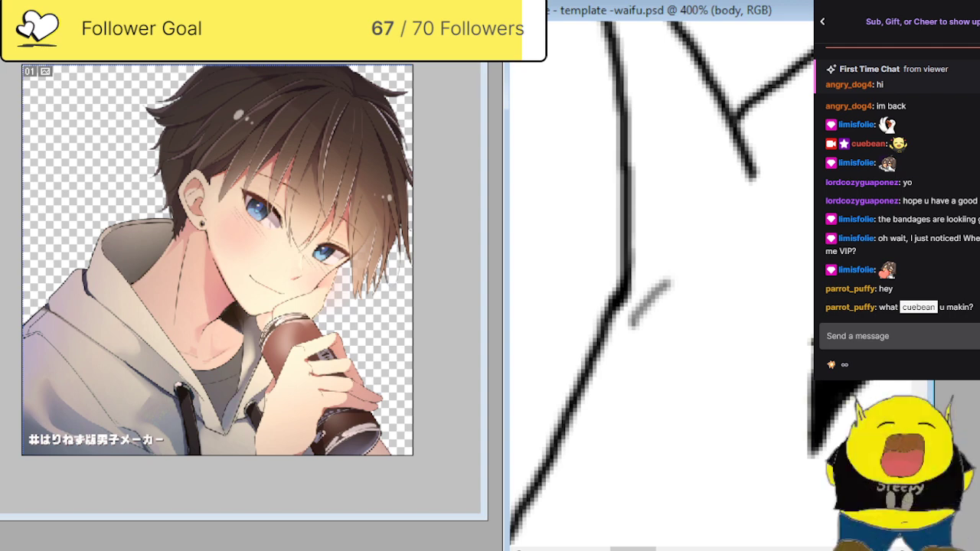
{"action": "key", "text": "ctrl+z"}
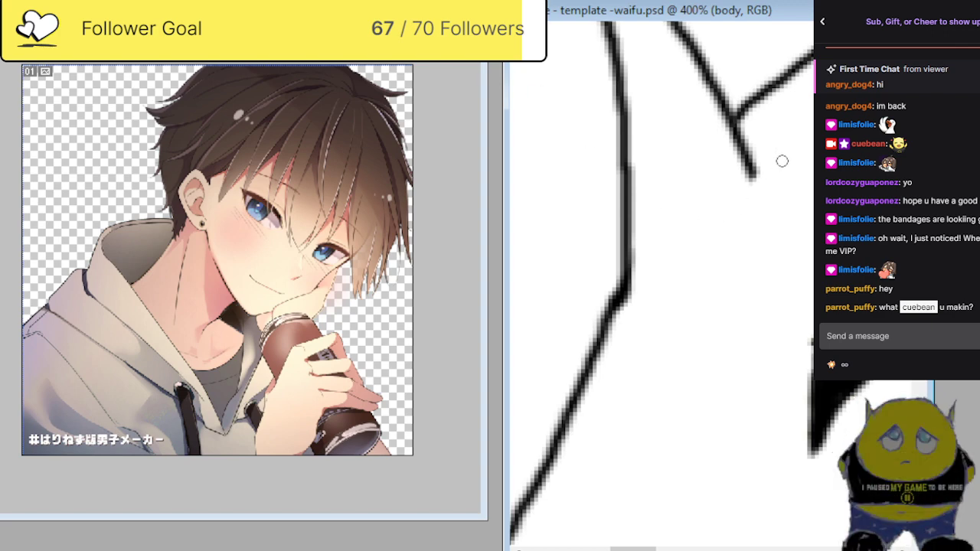
{"action": "mouse_move", "coordinate": [793, 149]}
{"action": "left_mouse_down"}
{"action": "mouse_move", "coordinate": [693, 225]}
{"action": "mouse_move", "coordinate": [623, 320]}
{"action": "left_mouse_up"}
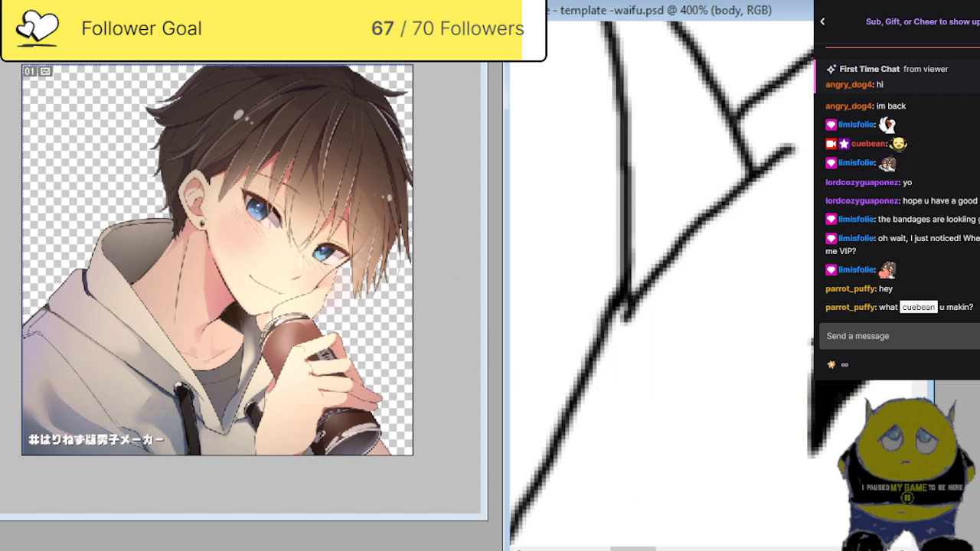
Close the base of the right ear with a slanted line and draw two pointed hair locks beside the right eye.
{"action": "scroll", "coordinate": [662, 284], "scroll_direction": "right", "scroll_amount": 10}
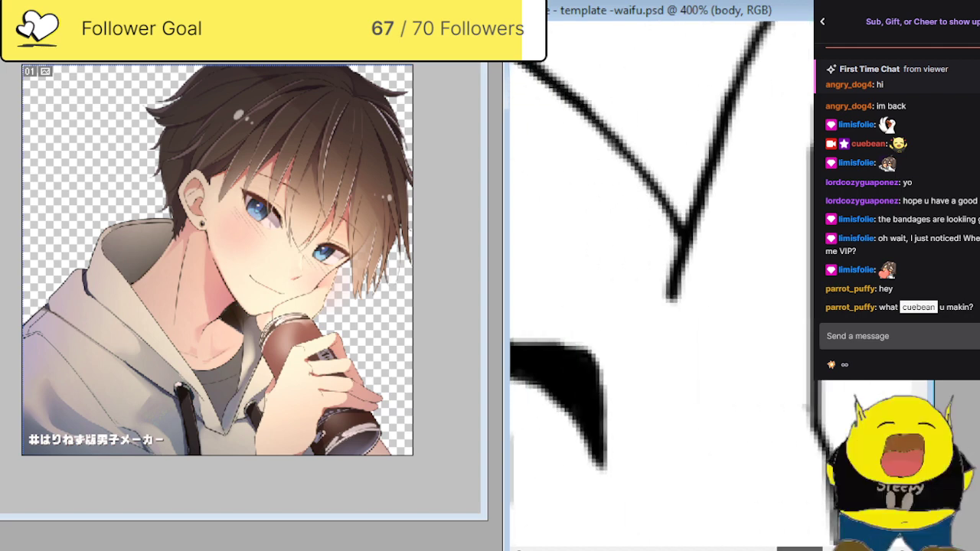
{"action": "left_click_drag", "start_coordinate": [628, 265], "coordinate": [819, 433]}
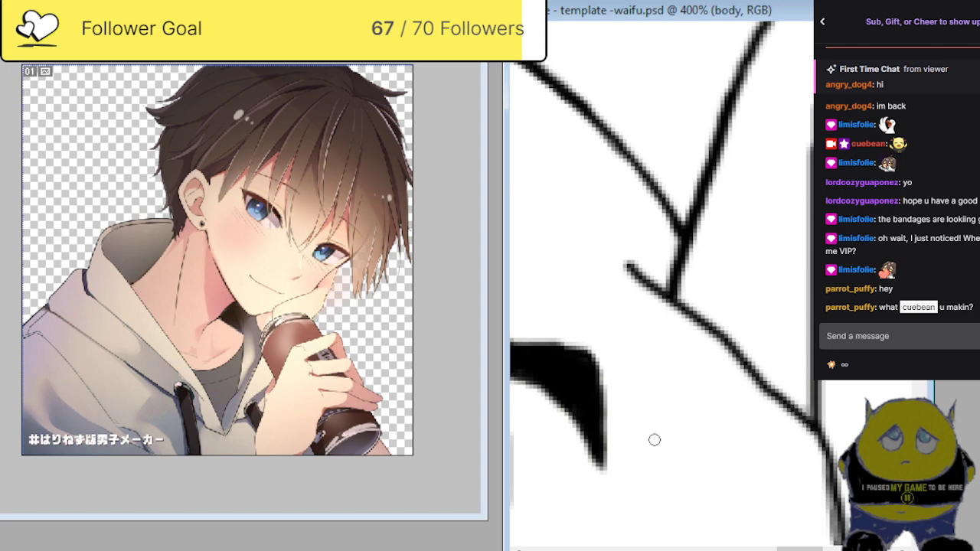
{"action": "scroll", "coordinate": [654, 440], "scroll_direction": "down", "scroll_amount": 5}
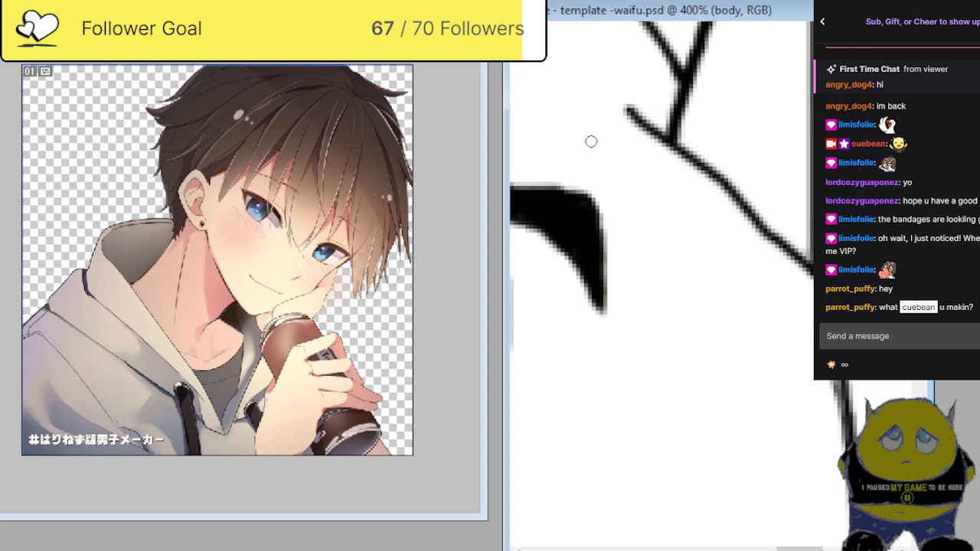
{"action": "mouse_move", "coordinate": [598, 145]}
{"action": "left_mouse_down"}
{"action": "mouse_move", "coordinate": [712, 268]}
{"action": "mouse_move", "coordinate": [776, 361]}
{"action": "mouse_move", "coordinate": [804, 424]}
{"action": "mouse_move", "coordinate": [832, 379]}
{"action": "left_mouse_up"}
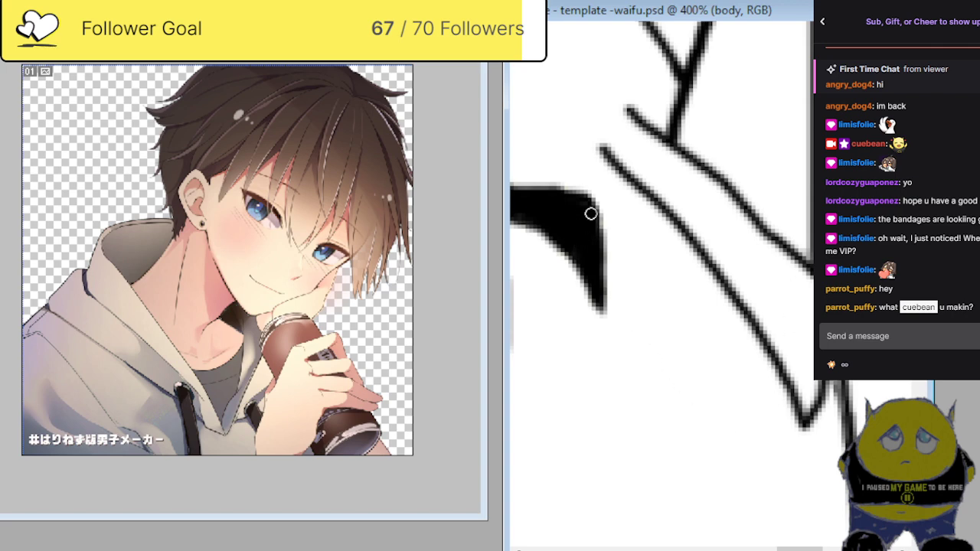
{"action": "mouse_move", "coordinate": [587, 240]}
{"action": "left_mouse_down"}
{"action": "mouse_move", "coordinate": [610, 261]}
{"action": "mouse_move", "coordinate": [659, 347]}
{"action": "mouse_move", "coordinate": [683, 466]}
{"action": "mouse_move", "coordinate": [709, 403]}
{"action": "mouse_move", "coordinate": [714, 278]}
{"action": "left_mouse_up"}
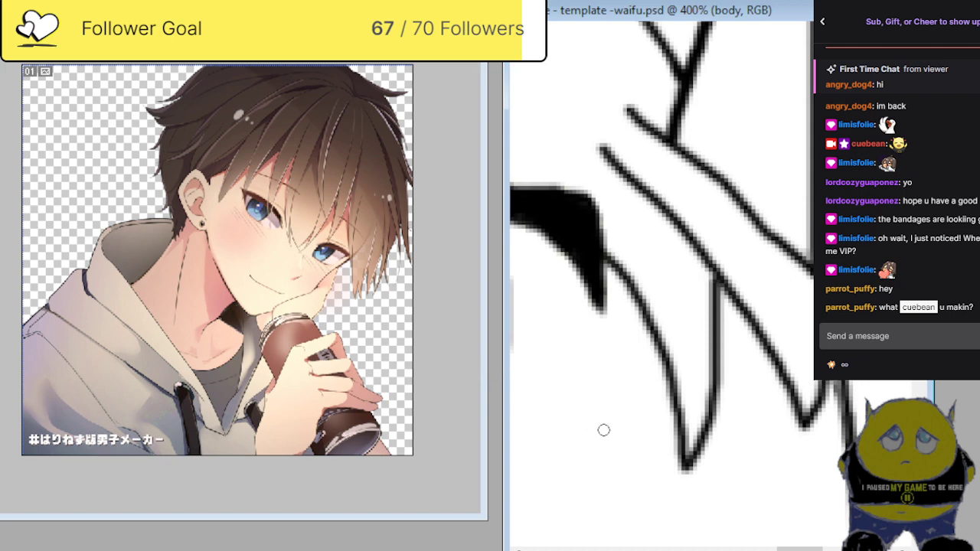
Draw three long pointed fringe locks hanging down between the two eyes, following the anime portrait's hair.
{"action": "scroll", "coordinate": [589, 394], "scroll_direction": "up", "scroll_amount": 3}
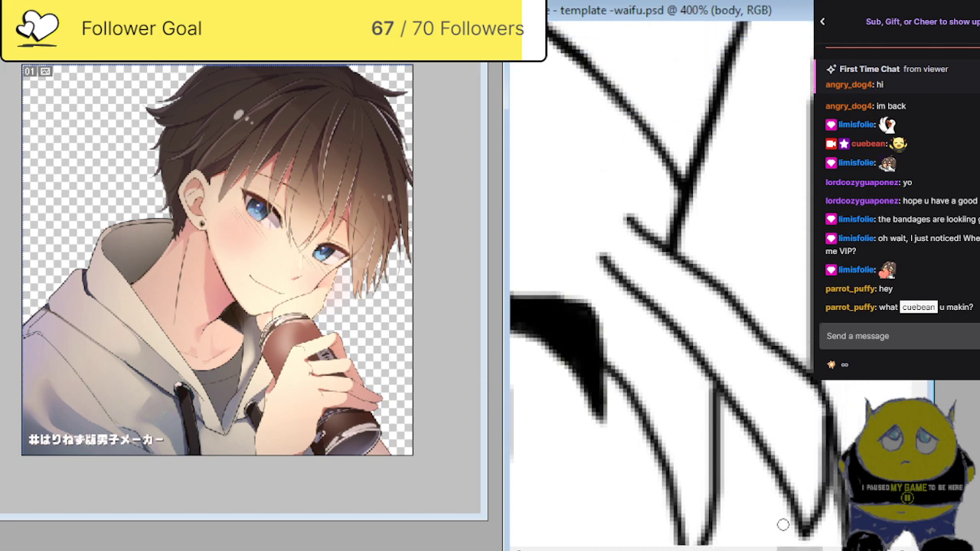
{"action": "scroll", "coordinate": [794, 548], "scroll_direction": "left", "scroll_amount": 5}
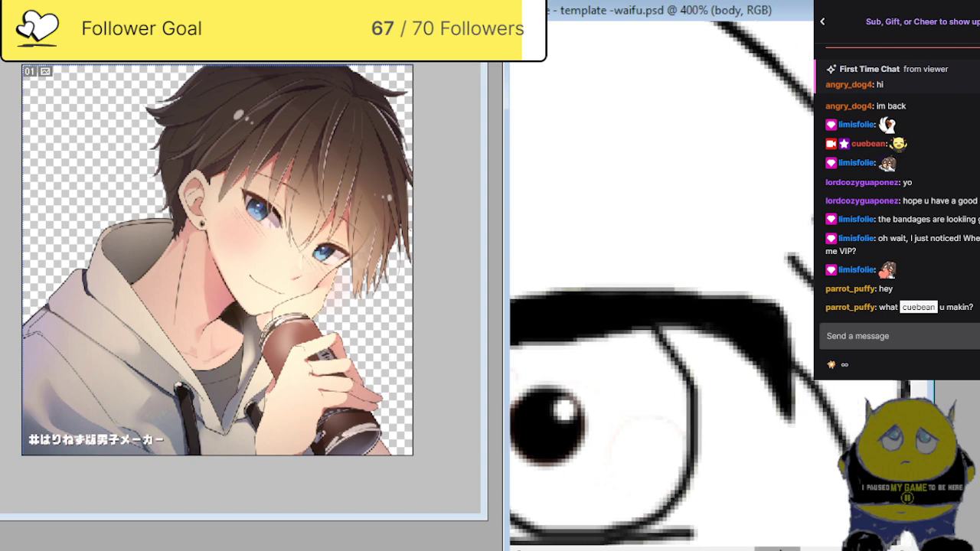
{"action": "scroll", "coordinate": [777, 548], "scroll_direction": "left", "scroll_amount": 5}
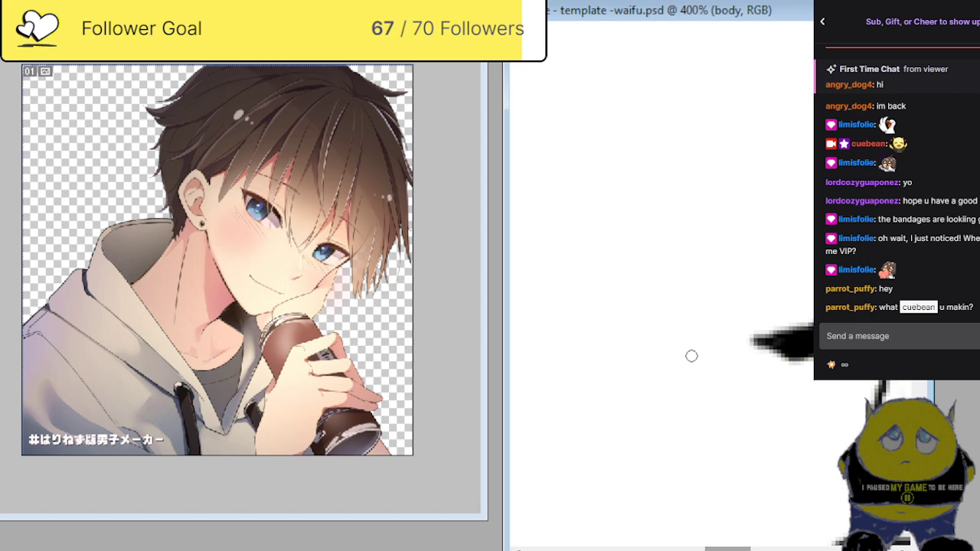
{"action": "mouse_move", "coordinate": [755, 214]}
{"action": "left_mouse_down"}
{"action": "mouse_move", "coordinate": [693, 418]}
{"action": "mouse_move", "coordinate": [652, 487]}
{"action": "mouse_move", "coordinate": [667, 400]}
{"action": "mouse_move", "coordinate": [661, 212]}
{"action": "mouse_move", "coordinate": [688, 134]}
{"action": "left_mouse_up"}
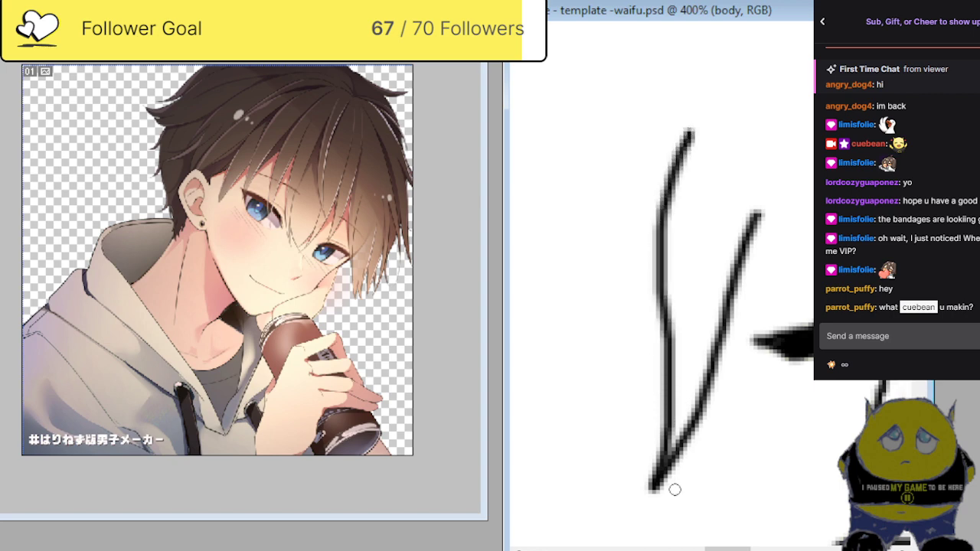
{"action": "left_click_drag", "start_coordinate": [719, 548], "coordinate": [695, 548]}
{"action": "mouse_move", "coordinate": [657, 182]}
{"action": "left_mouse_down"}
{"action": "mouse_move", "coordinate": [692, 291]}
{"action": "mouse_move", "coordinate": [709, 494]}
{"action": "mouse_move", "coordinate": [735, 441]}
{"action": "mouse_move", "coordinate": [749, 369]}
{"action": "mouse_move", "coordinate": [733, 239]}
{"action": "mouse_move", "coordinate": [752, 140]}
{"action": "left_mouse_up"}
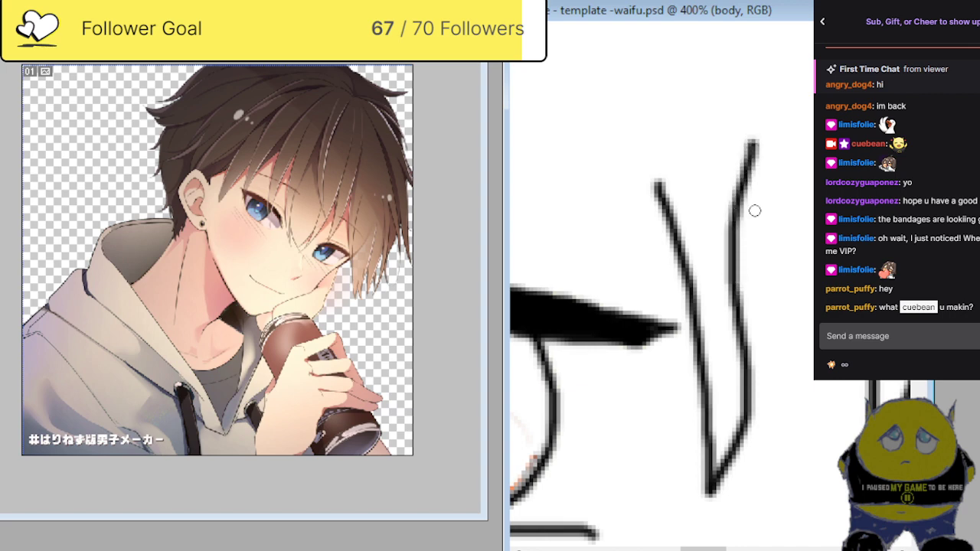
{"action": "mouse_move", "coordinate": [736, 285]}
{"action": "left_mouse_down"}
{"action": "mouse_move", "coordinate": [782, 382]}
{"action": "mouse_move", "coordinate": [803, 462]}
{"action": "mouse_move", "coordinate": [803, 508]}
{"action": "mouse_move", "coordinate": [840, 378]}
{"action": "left_mouse_up"}
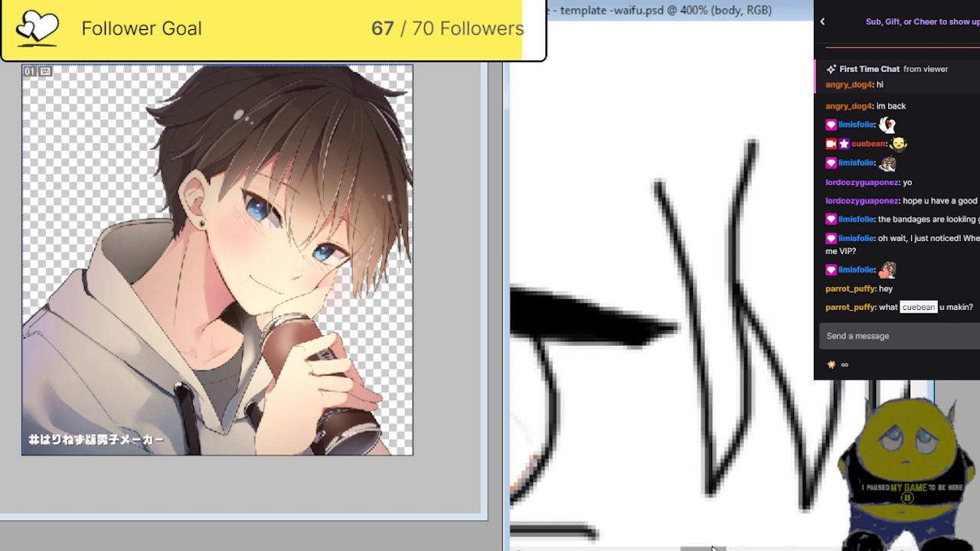
Draw fringe strands running down to the inner half of the left eye's thick upper lid.
{"action": "scroll", "coordinate": [782, 297], "scroll_direction": "left", "scroll_amount": 5}
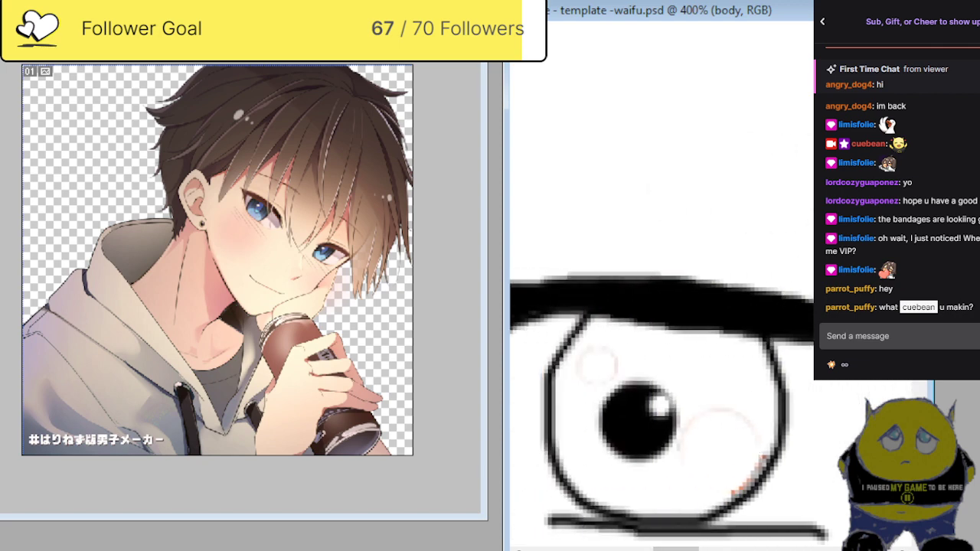
{"action": "scroll", "coordinate": [661, 406], "scroll_direction": "right", "scroll_amount": 5}
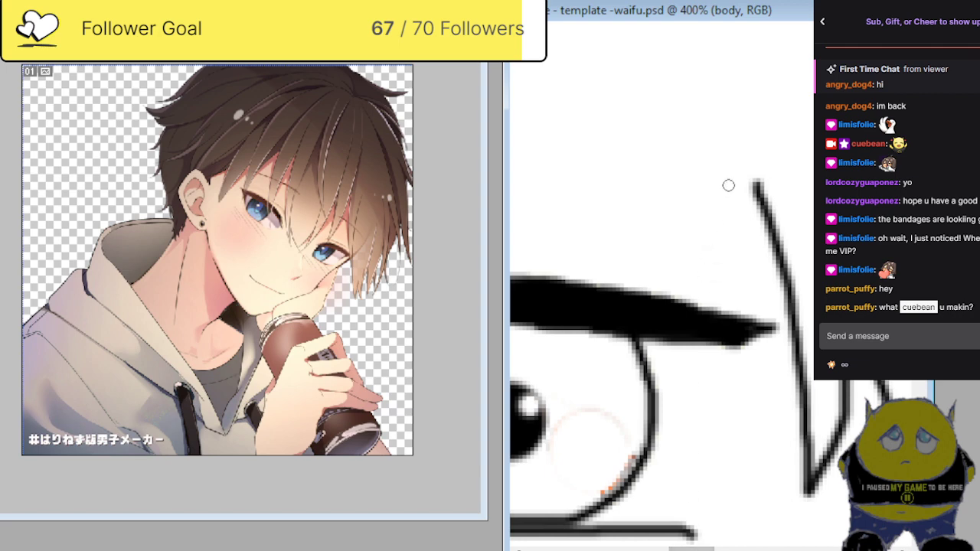
{"action": "left_click_drag", "start_coordinate": [778, 124], "coordinate": [703, 306]}
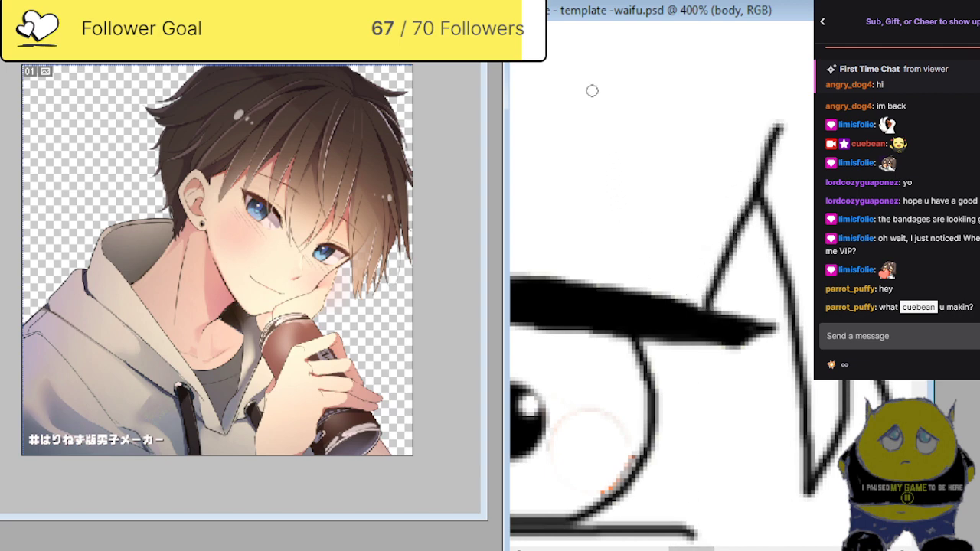
{"action": "mouse_move", "coordinate": [588, 89]}
{"action": "left_mouse_down"}
{"action": "mouse_move", "coordinate": [612, 196]}
{"action": "mouse_move", "coordinate": [666, 295]}
{"action": "left_mouse_up"}
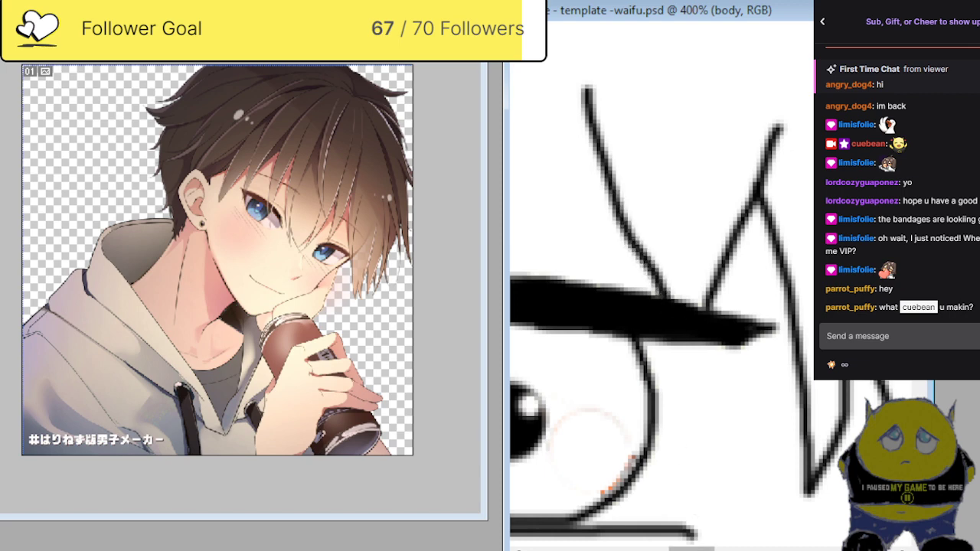
{"action": "left_click_drag", "start_coordinate": [562, 225], "coordinate": [810, 225]}
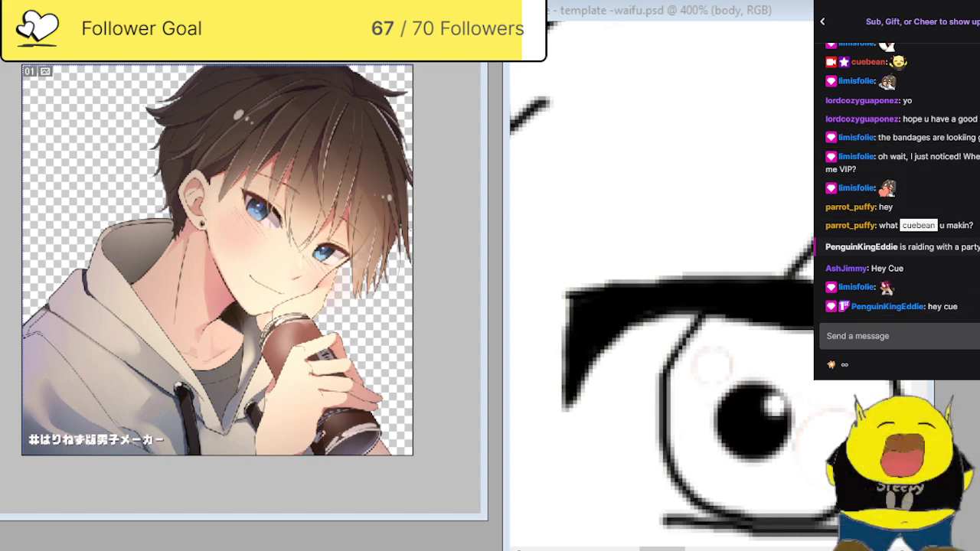
{"action": "left_click", "coordinate": [918, 337]}
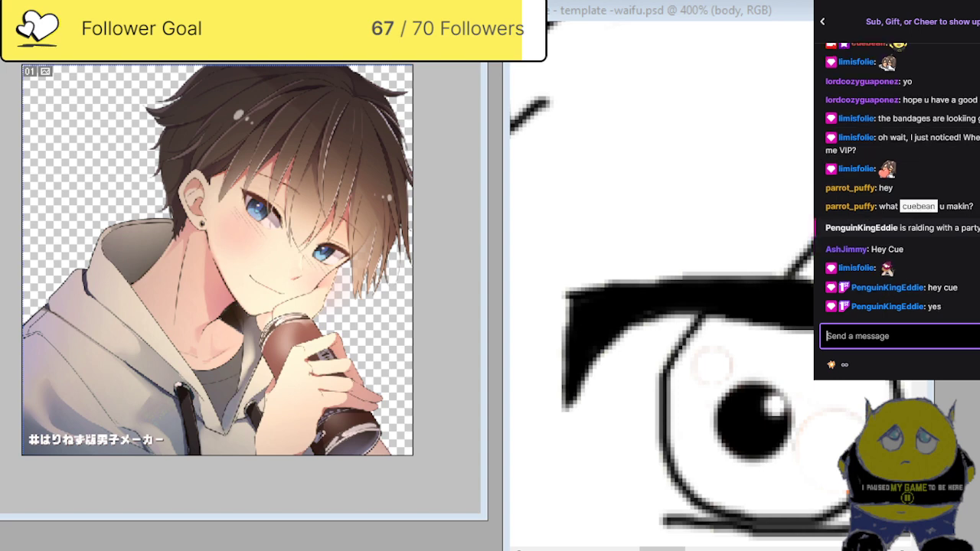
{"action": "left_click", "coordinate": [679, 442]}
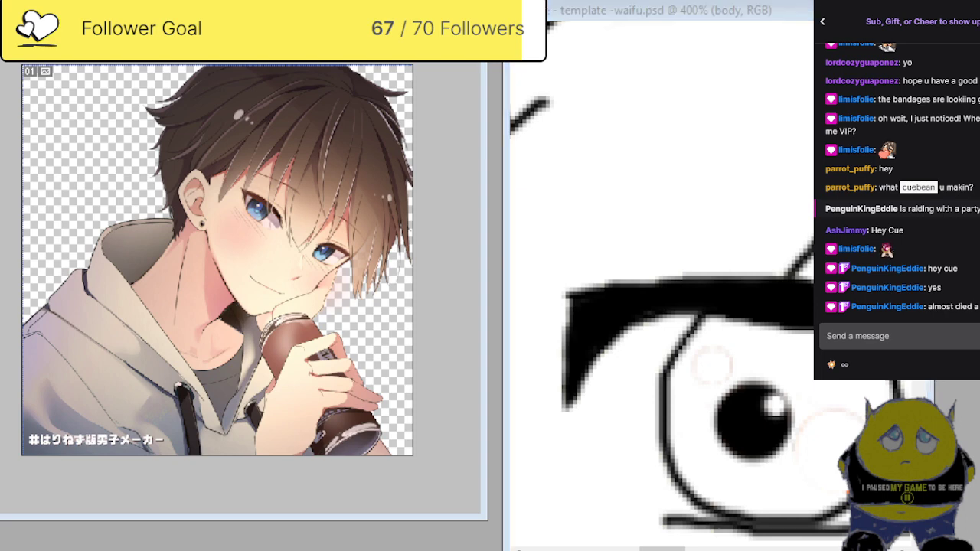
{"action": "left_click", "coordinate": [888, 335]}
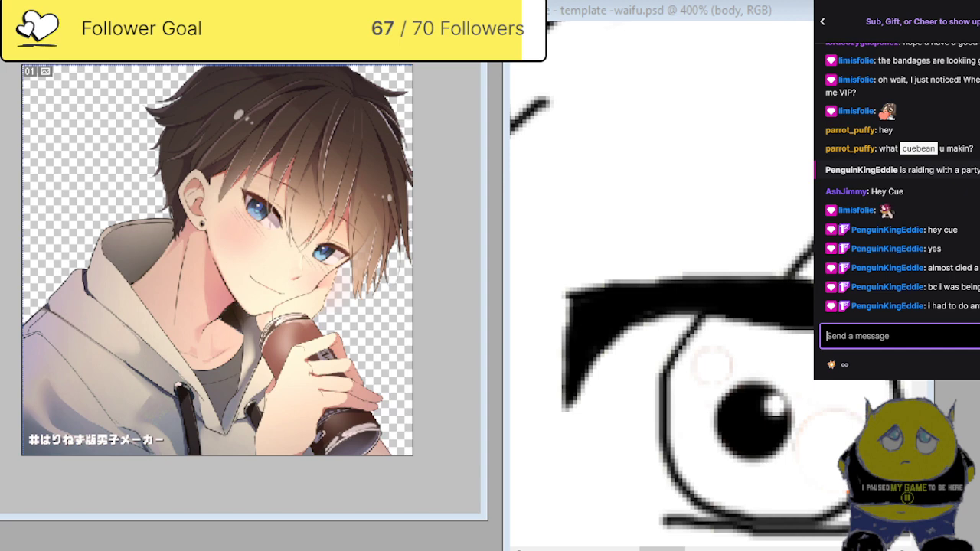
{"action": "left_click", "coordinate": [793, 21]}
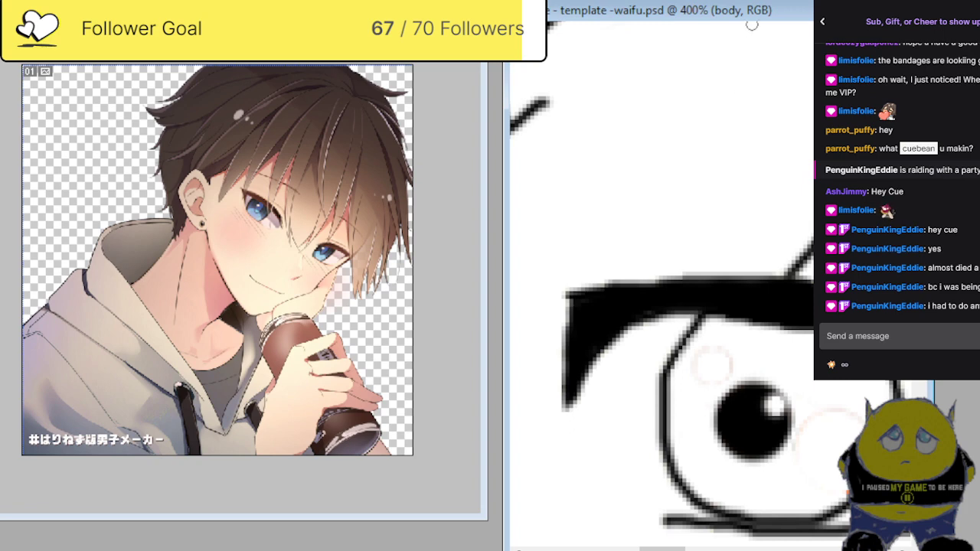
Draw three more fringe strands ending on the outer half of the left eye's thick upper lid.
{"action": "left_click_drag", "start_coordinate": [751, 105], "coordinate": [749, 277]}
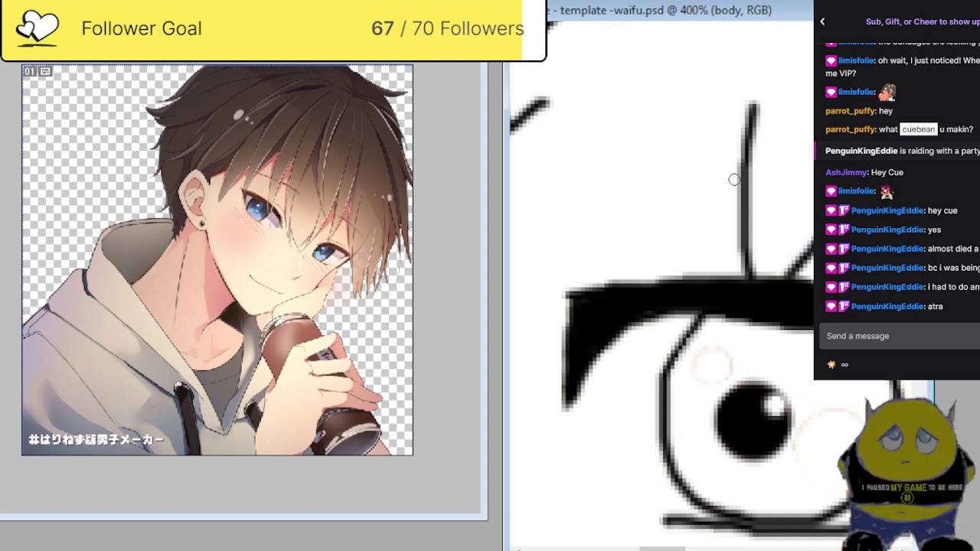
{"action": "left_click_drag", "start_coordinate": [744, 194], "coordinate": [685, 278]}
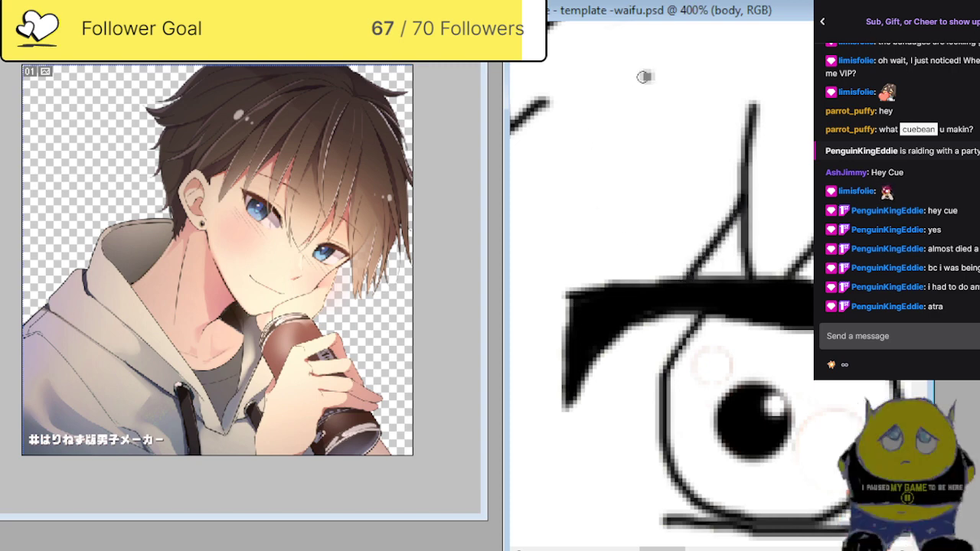
{"action": "mouse_move", "coordinate": [644, 77]}
{"action": "left_mouse_down"}
{"action": "mouse_move", "coordinate": [612, 150]}
{"action": "mouse_move", "coordinate": [588, 289]}
{"action": "left_mouse_up"}
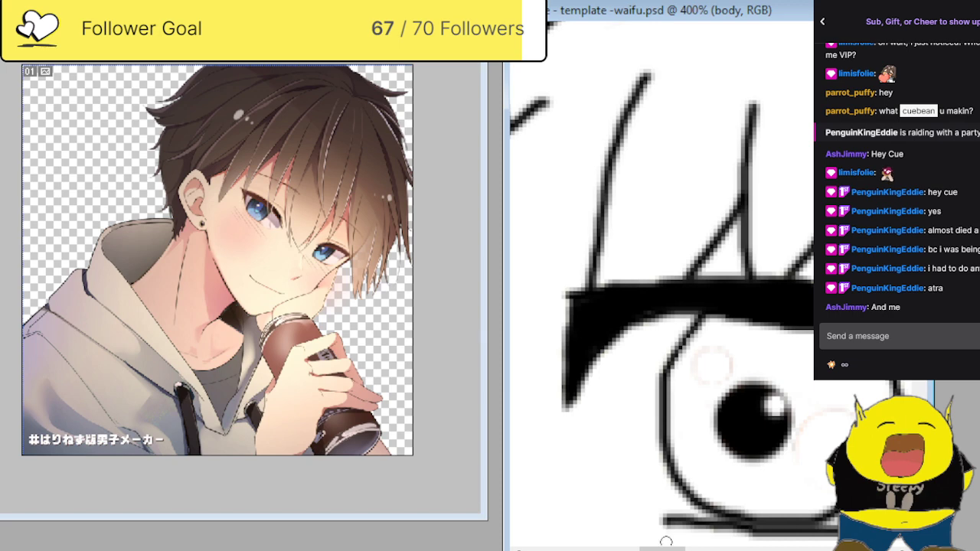
{"action": "left_click_drag", "start_coordinate": [662, 548], "coordinate": [641, 548]}
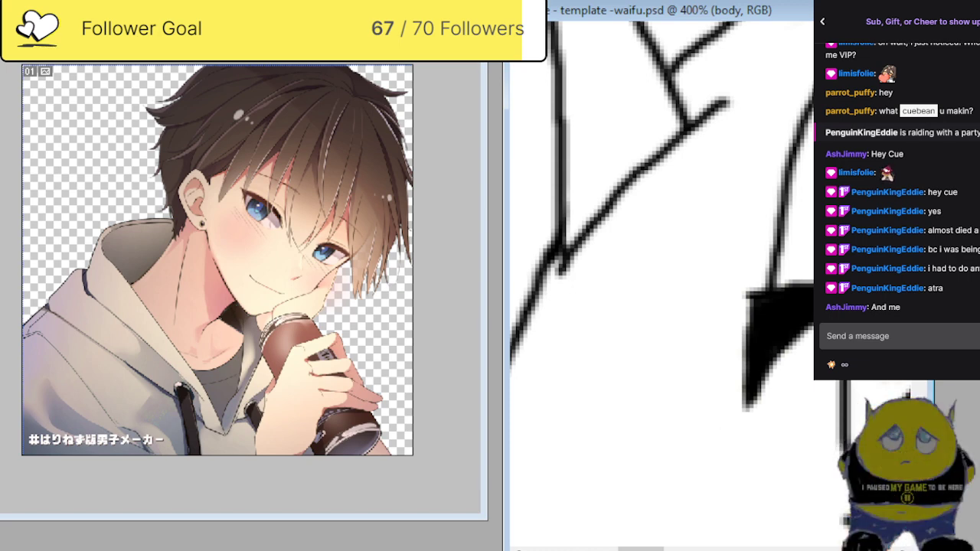
{"action": "scroll", "coordinate": [697, 228], "scroll_direction": "down", "scroll_amount": 3}
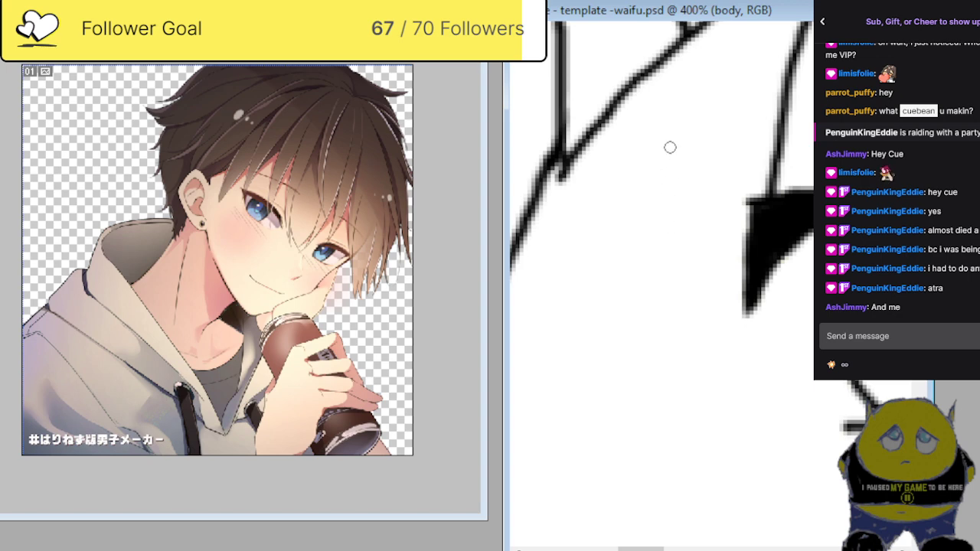
Draw two long pointed hair locks between the left ear and the outer end of the left eye's thick upper lid.
{"action": "mouse_move", "coordinate": [679, 146]}
{"action": "left_mouse_down"}
{"action": "mouse_move", "coordinate": [666, 284]}
{"action": "mouse_move", "coordinate": [675, 369]}
{"action": "mouse_move", "coordinate": [737, 269]}
{"action": "left_mouse_up"}
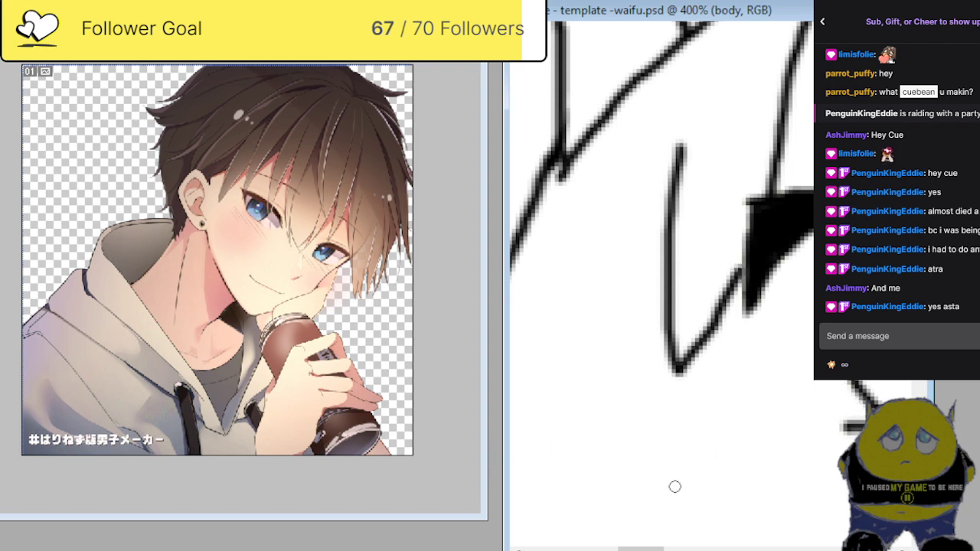
{"action": "mouse_move", "coordinate": [641, 549]}
{"action": "left_mouse_down"}
{"action": "mouse_move", "coordinate": [613, 549]}
{"action": "mouse_move", "coordinate": [633, 549]}
{"action": "left_mouse_up"}
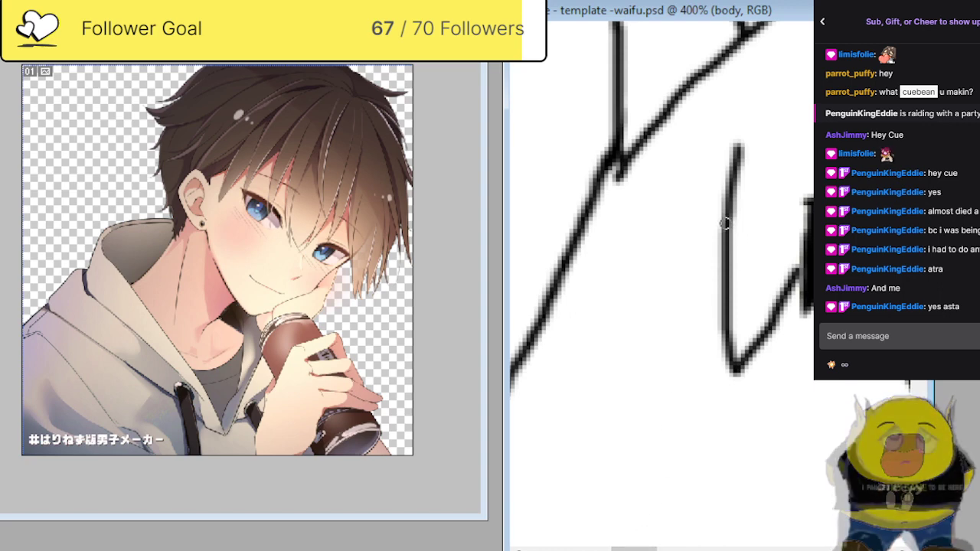
{"action": "mouse_move", "coordinate": [732, 227]}
{"action": "left_mouse_down"}
{"action": "mouse_move", "coordinate": [649, 307]}
{"action": "mouse_move", "coordinate": [601, 392]}
{"action": "mouse_move", "coordinate": [597, 200]}
{"action": "left_mouse_up"}
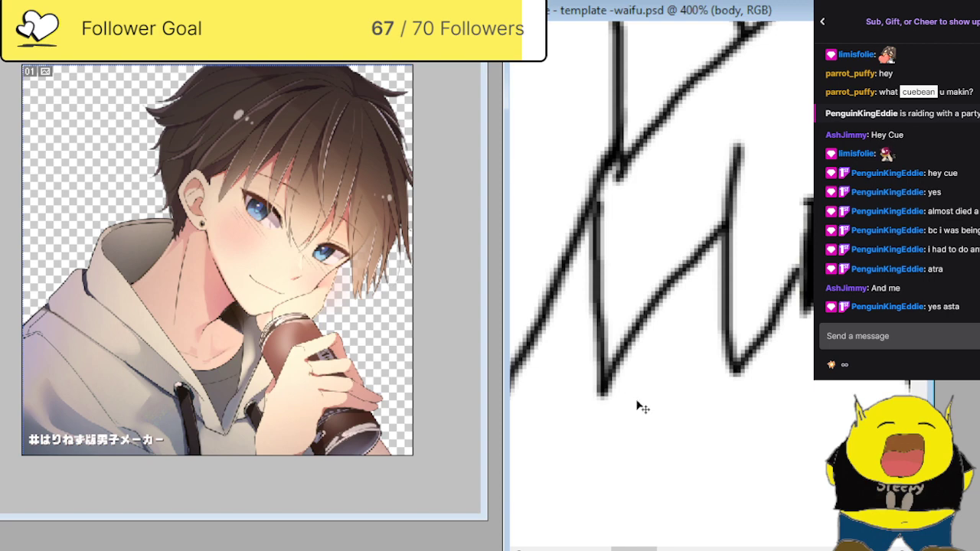
{"action": "key", "text": "v"}
{"action": "key", "text": "ctrl+minus"}
{"action": "key", "text": "ctrl+minus"}
{"action": "key", "text": "ctrl+minus"}
{"action": "key", "text": "ctrl+minus"}
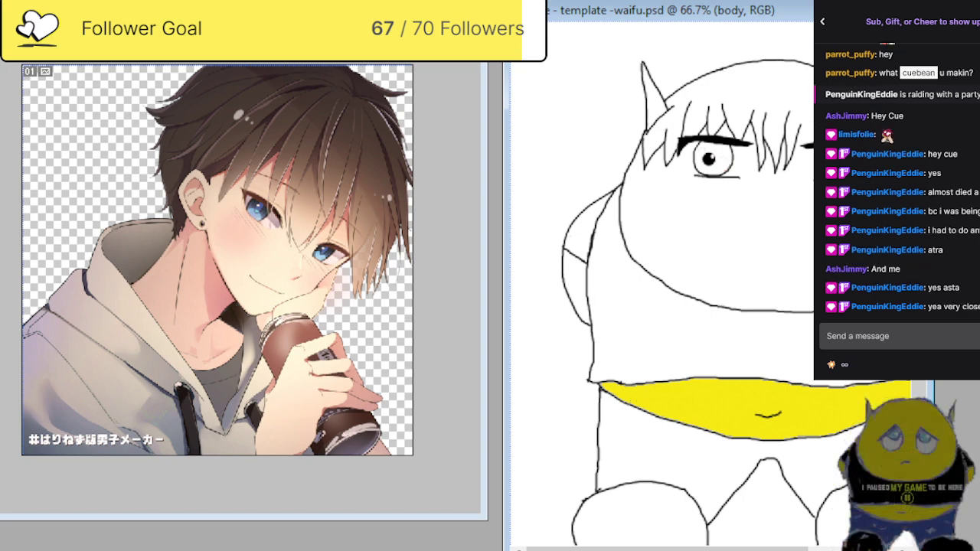
Draw fringe strands running down to the right eye's thick upper lid, from its inner corner to its outer half.
{"action": "key", "text": "ctrl+plus"}
{"action": "key", "text": "ctrl+plus"}
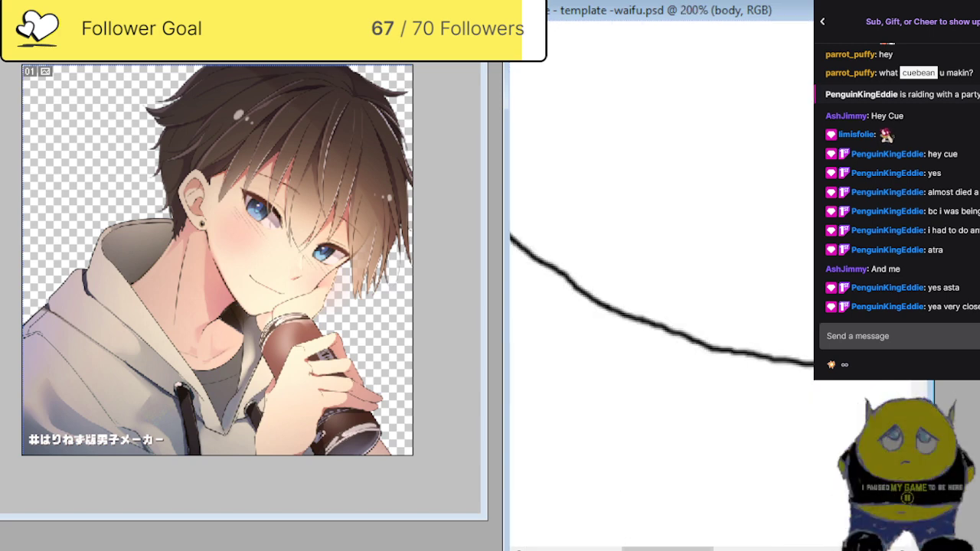
{"action": "left_click_drag", "start_coordinate": [668, 548], "coordinate": [761, 548]}
{"action": "scroll", "coordinate": [674, 237], "scroll_direction": "up", "scroll_amount": 5}
{"action": "scroll", "coordinate": [673, 238], "scroll_direction": "up", "scroll_amount": 4}
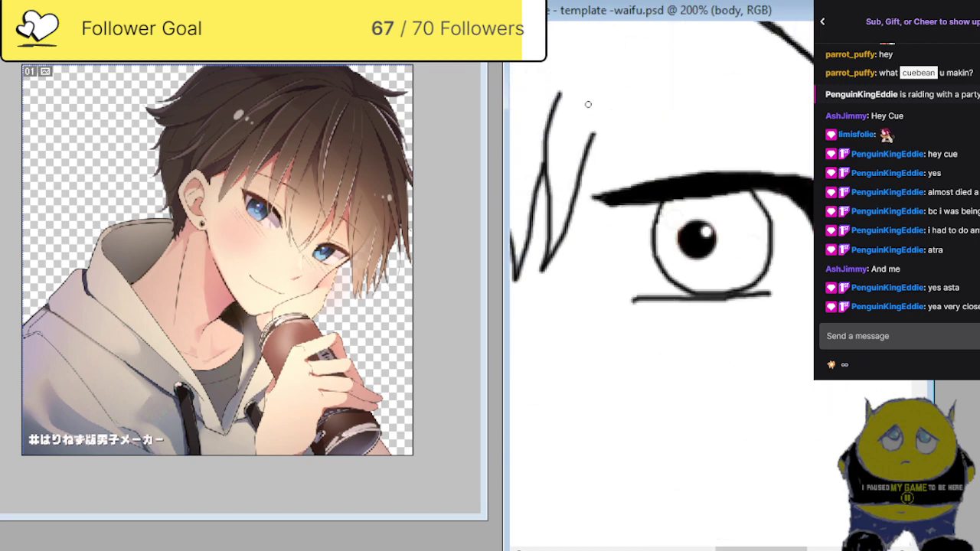
{"action": "left_click_drag", "start_coordinate": [583, 108], "coordinate": [611, 195]}
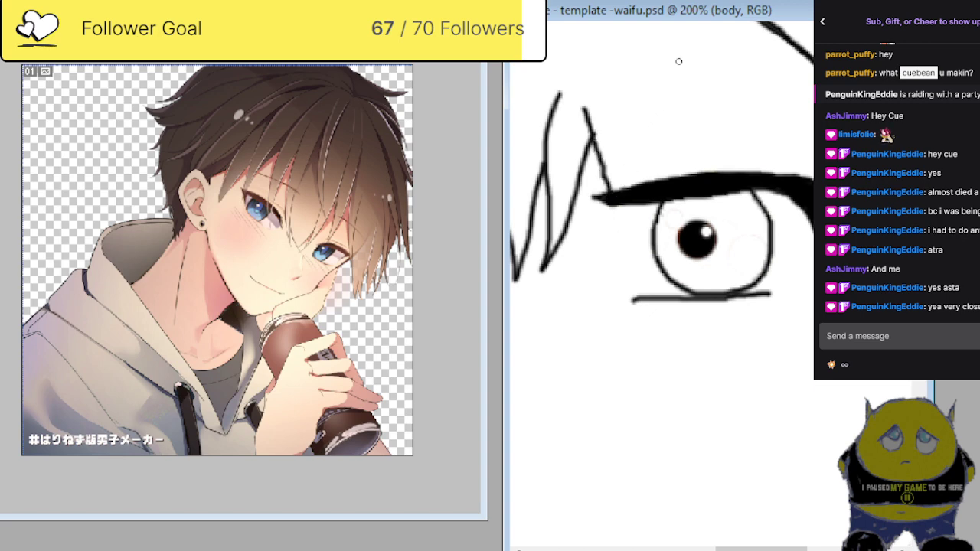
{"action": "left_click_drag", "start_coordinate": [679, 60], "coordinate": [637, 181]}
{"action": "left_click_drag", "start_coordinate": [665, 113], "coordinate": [686, 177]}
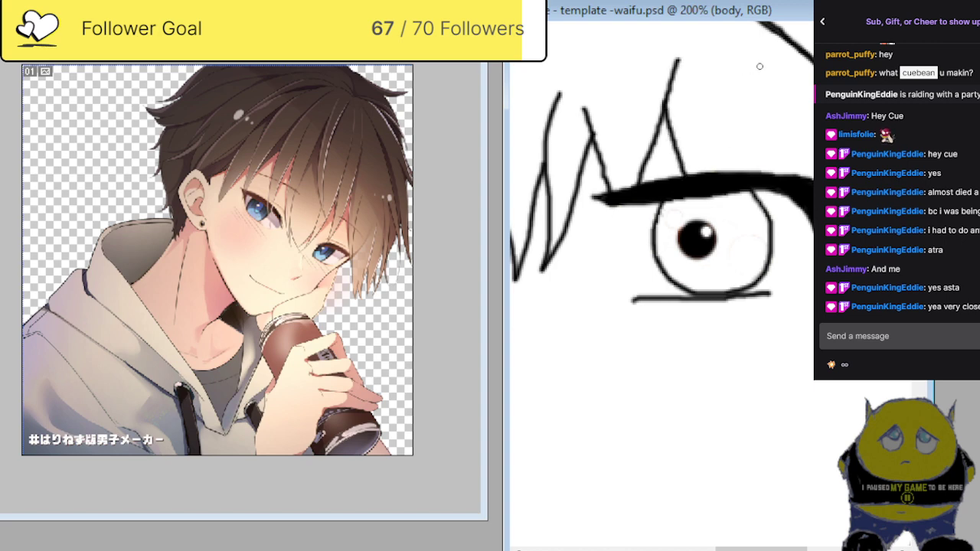
{"action": "left_click_drag", "start_coordinate": [761, 66], "coordinate": [741, 173]}
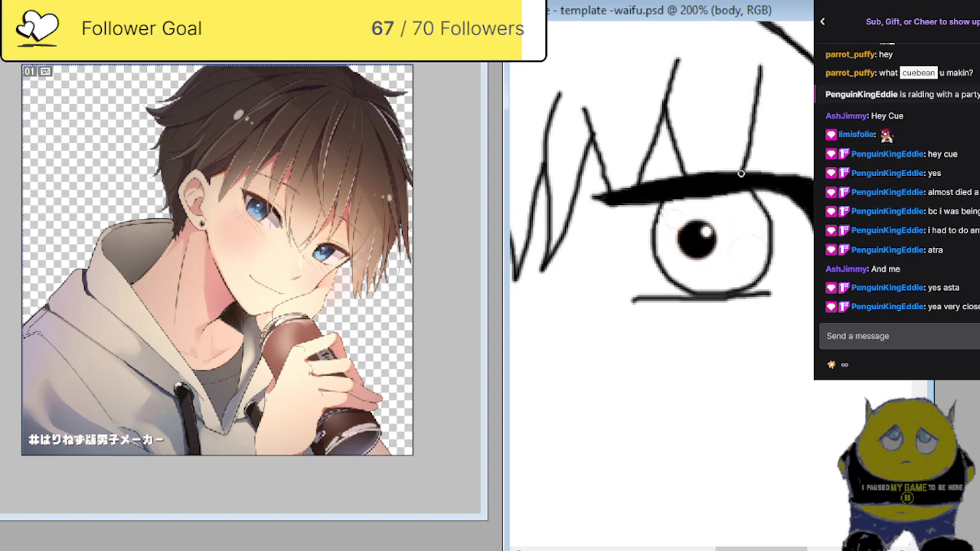
{"action": "left_click_drag", "start_coordinate": [754, 121], "coordinate": [788, 178]}
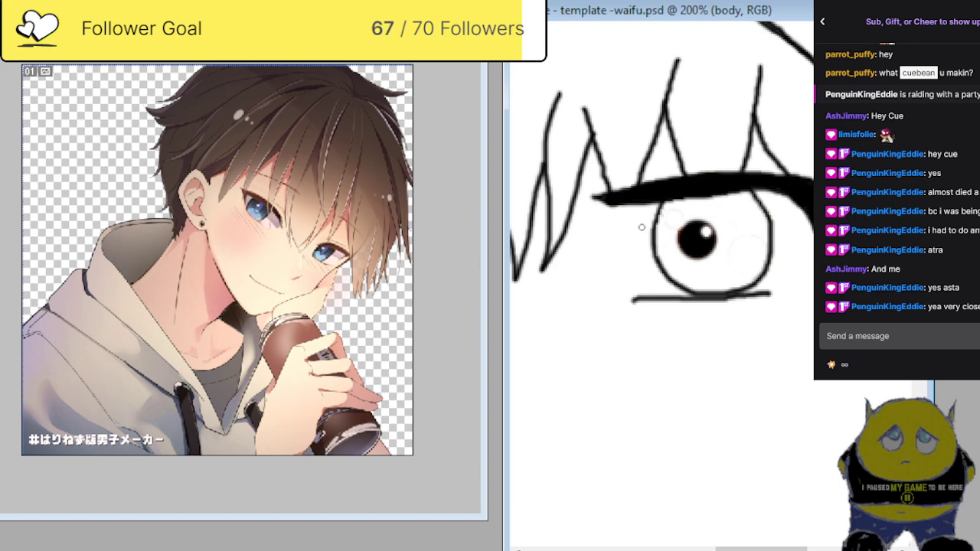
{"action": "key", "text": "ctrl+minus"}
{"action": "key", "text": "ctrl+minus"}
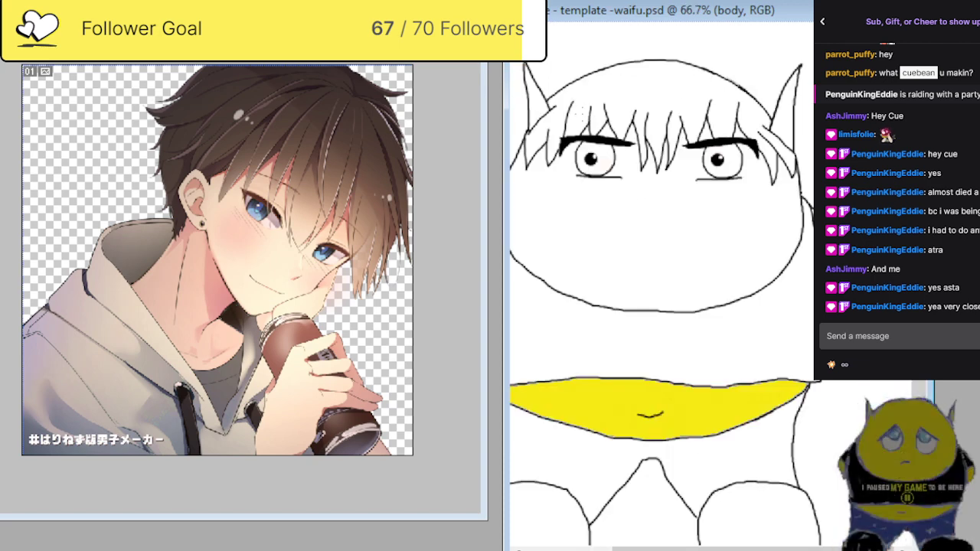
{"action": "scroll", "coordinate": [662, 283], "scroll_direction": "down", "scroll_amount": 2}
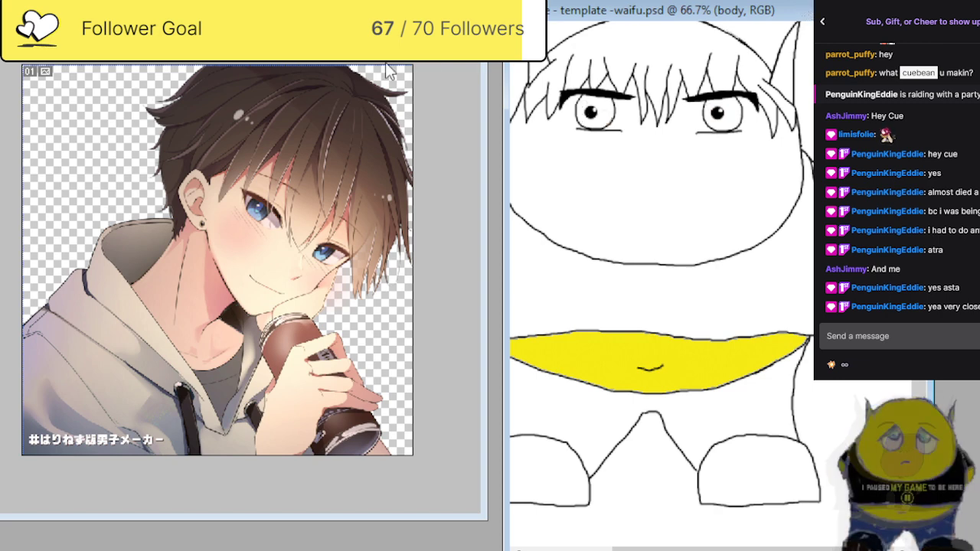
Draw a slightly curved smiling mouth line, rising toward its right end, on the lower face beneath the eyes.
{"action": "key", "text": "ctrl+plus"}
{"action": "key", "text": "ctrl+plus"}
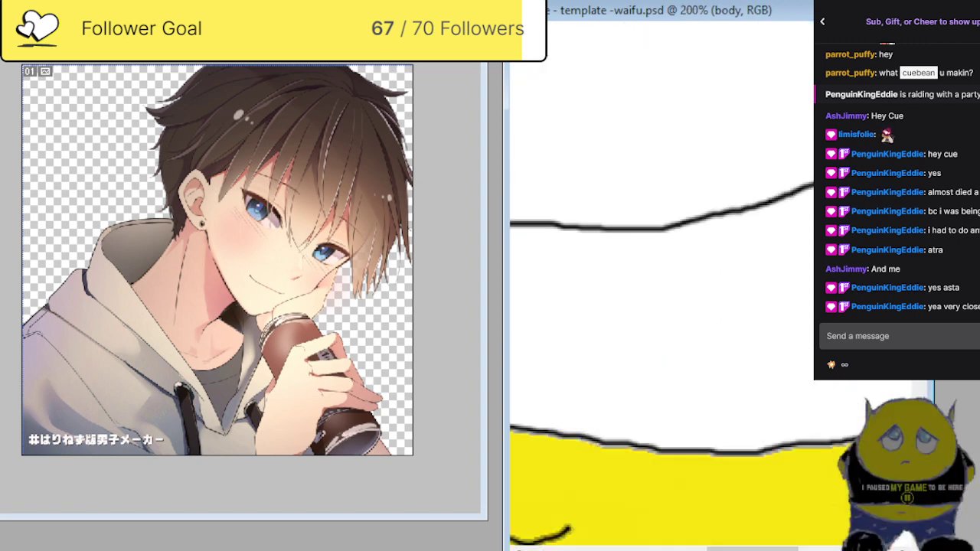
{"action": "scroll", "coordinate": [662, 283], "scroll_direction": "up", "scroll_amount": 5}
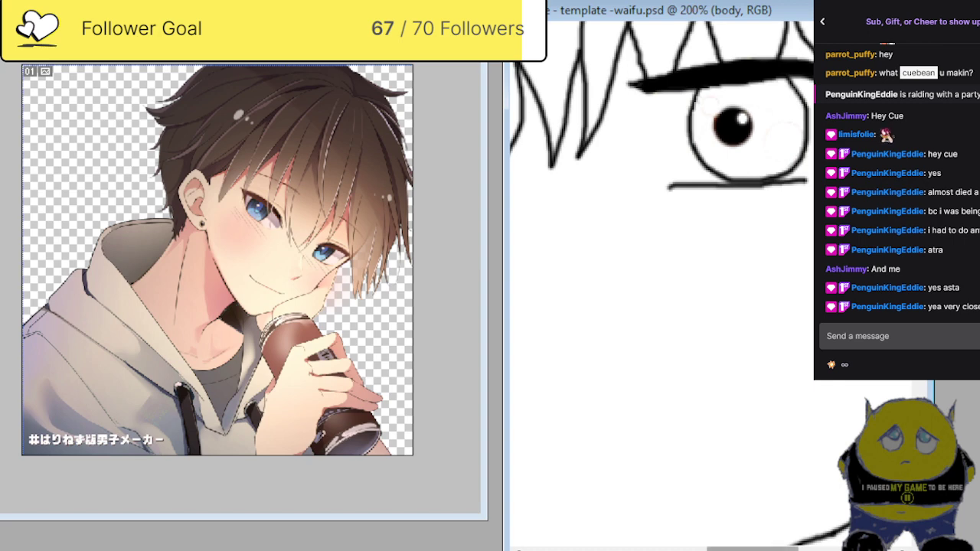
{"action": "scroll", "coordinate": [695, 525], "scroll_direction": "right", "scroll_amount": 5}
{"action": "scroll", "coordinate": [695, 525], "scroll_direction": "down", "scroll_amount": 3}
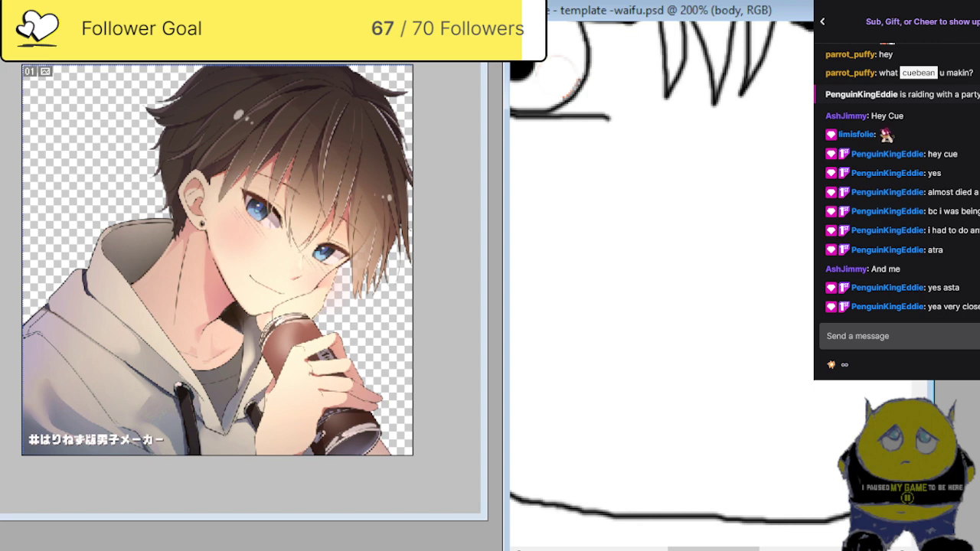
{"action": "mouse_move", "coordinate": [814, 309]}
{"action": "left_mouse_down"}
{"action": "mouse_move", "coordinate": [726, 329]}
{"action": "mouse_move", "coordinate": [555, 327]}
{"action": "left_mouse_up"}
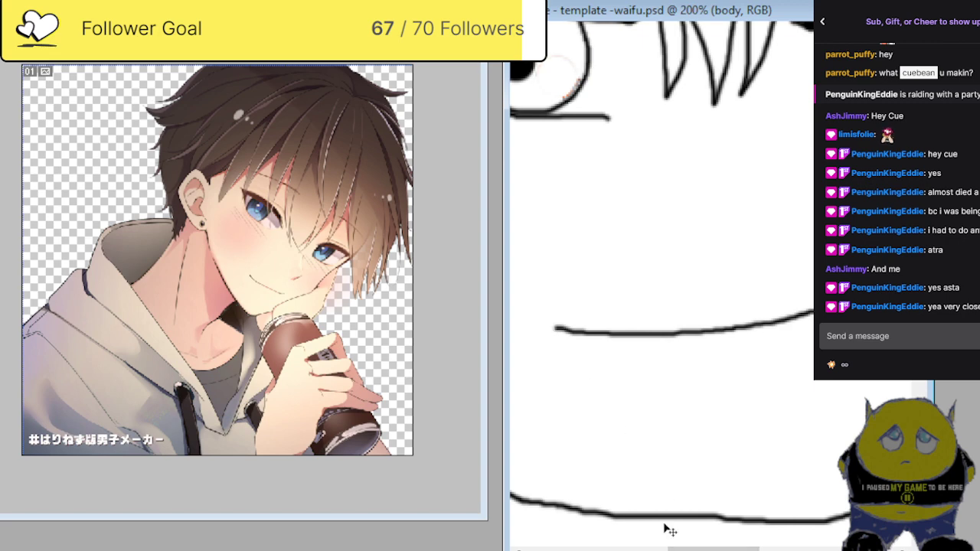
{"action": "key", "text": "ctrl+minus"}
{"action": "key", "text": "ctrl+minus"}
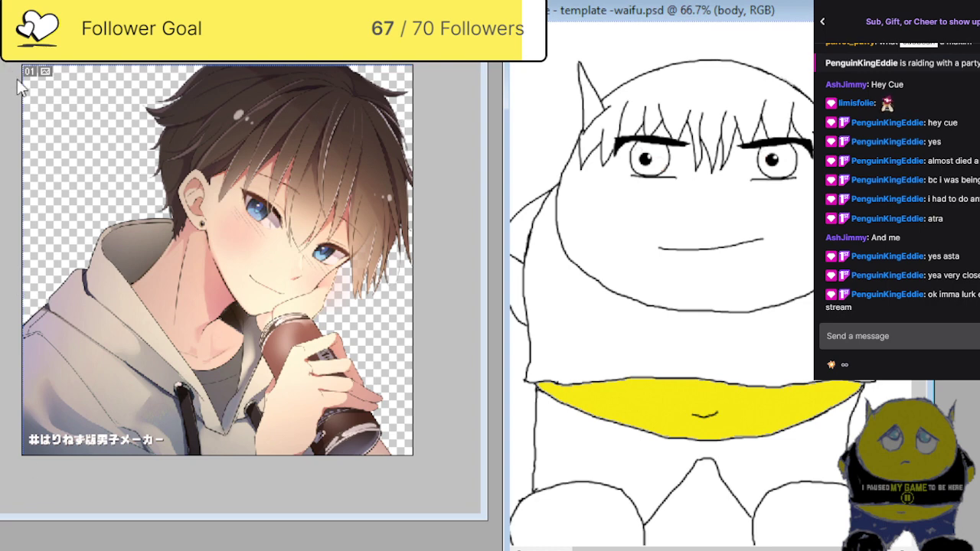
{"action": "left_click", "coordinate": [684, 94]}
{"action": "key", "text": "ctrl+d"}
{"action": "key", "text": "ctrl+comma"}
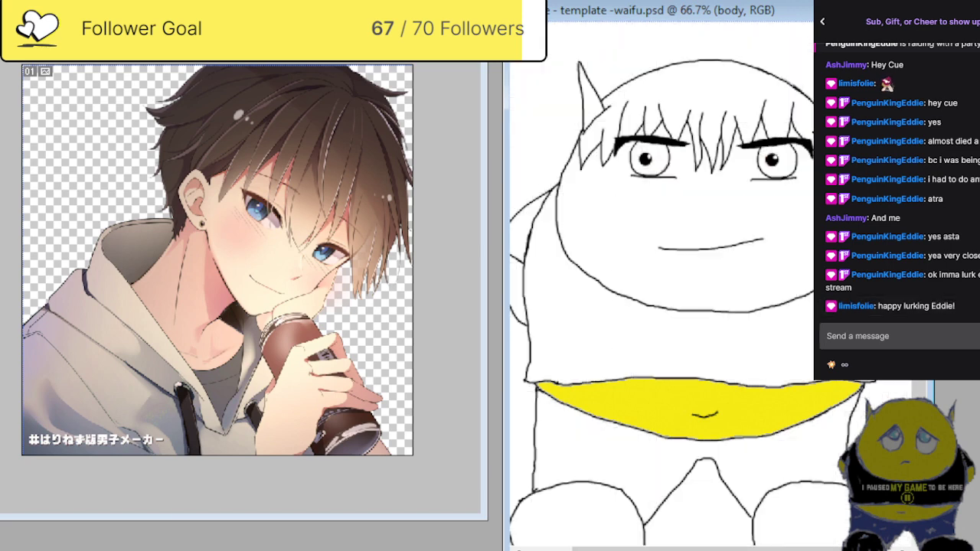
{"action": "left_click", "coordinate": [939, 333]}
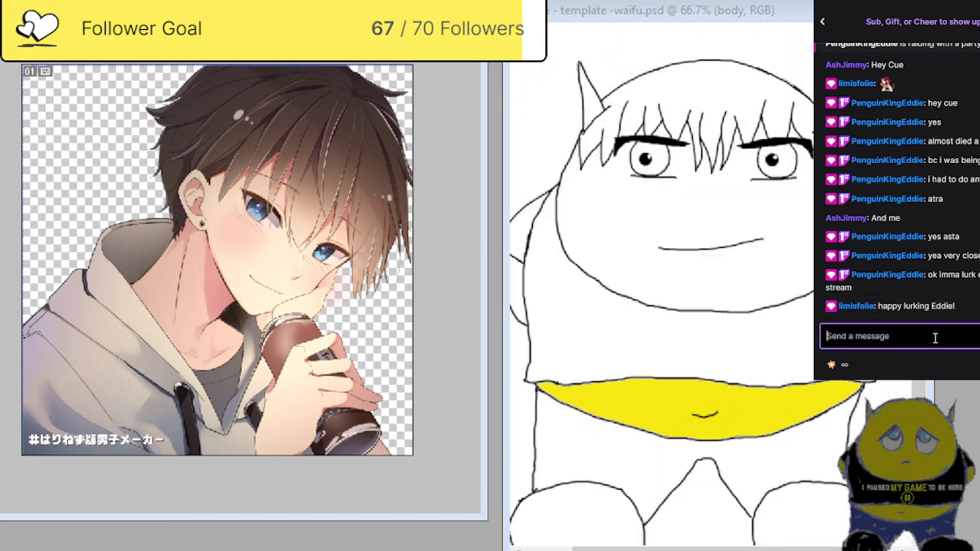
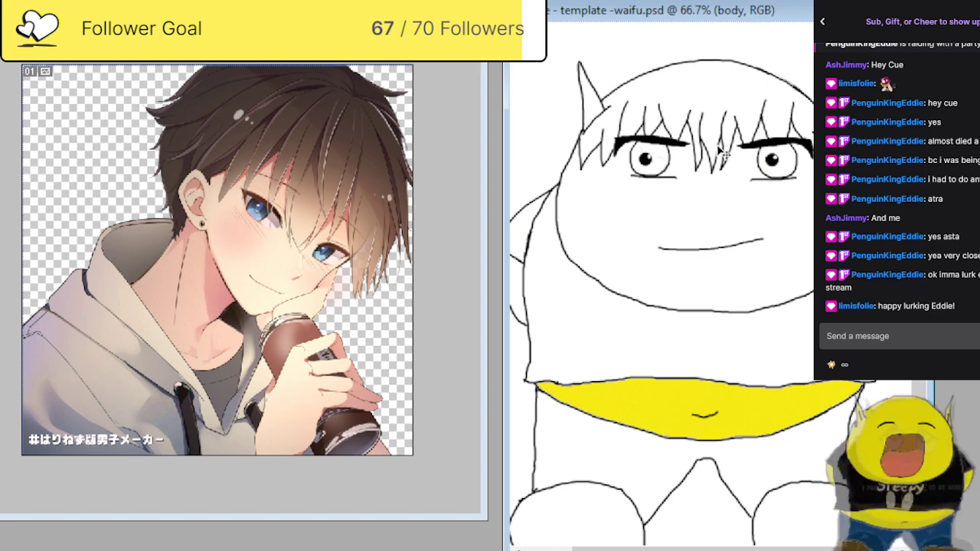
Swap the two document windows so the character drawing sits to the left of the anime portrait, with the drawing at 100% zoom.
{"action": "key", "text": "ctrl+plus"}
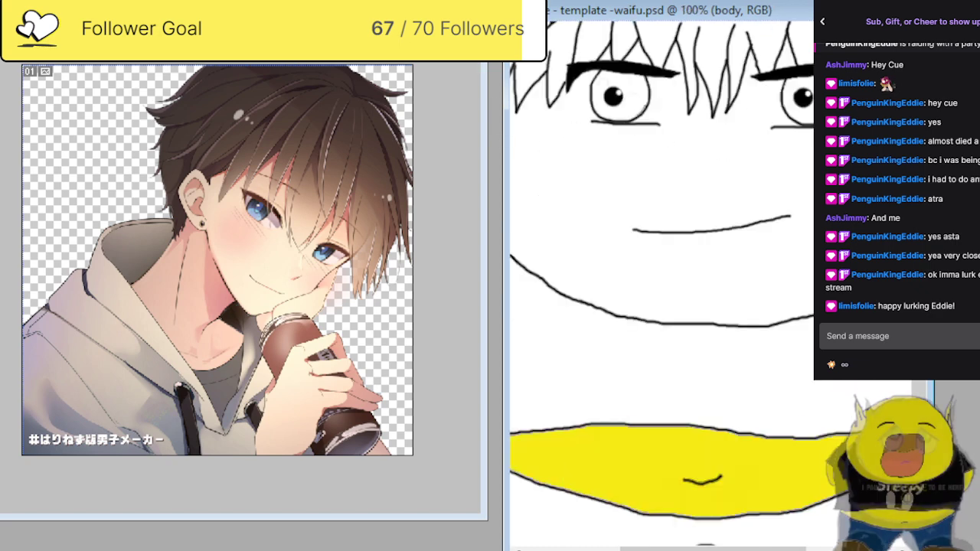
{"action": "left_click_drag", "start_coordinate": [792, 15], "coordinate": [379, 28]}
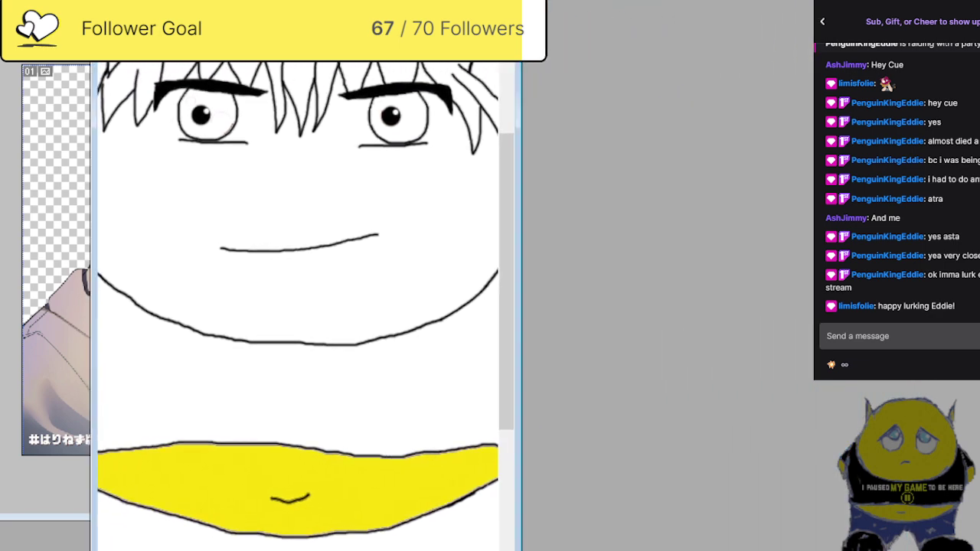
{"action": "key", "text": "alt+Tab"}
{"action": "left_click_drag", "start_coordinate": [250, 10], "coordinate": [778, 6]}
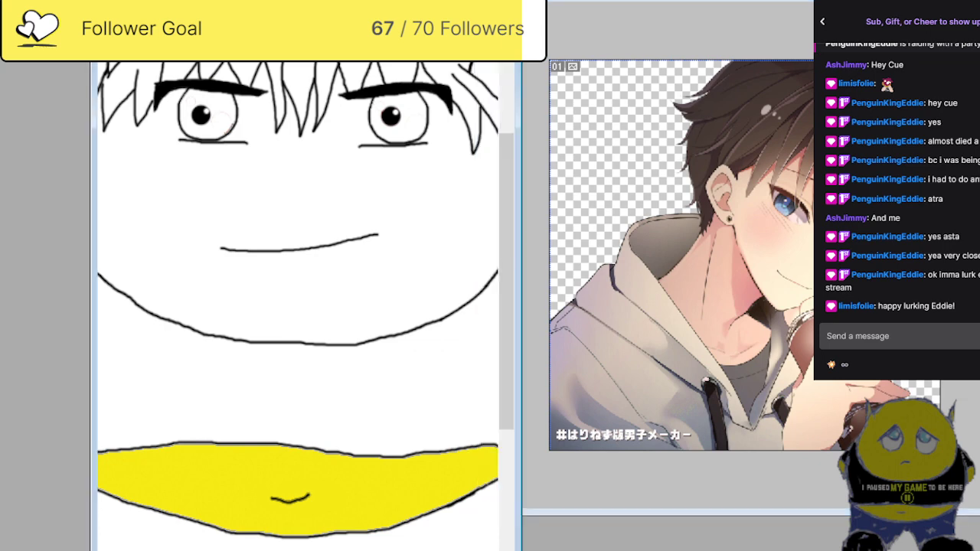
{"action": "left_click_drag", "start_coordinate": [306, 38], "coordinate": [262, 12]}
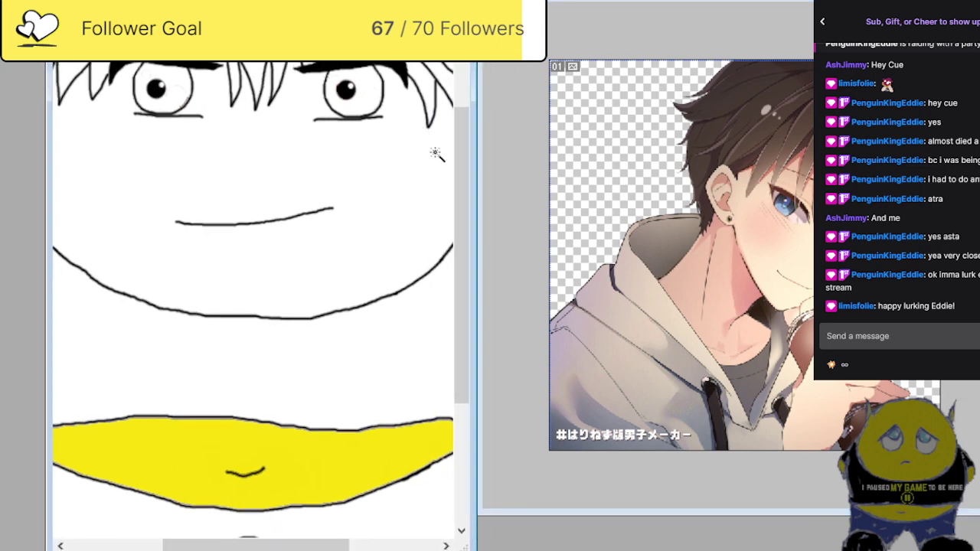
Select the character's hair area, widen the drawing's window to show the whole head, and paint the hair dark brown.
{"action": "left_click_drag", "start_coordinate": [460, 169], "coordinate": [458, 115]}
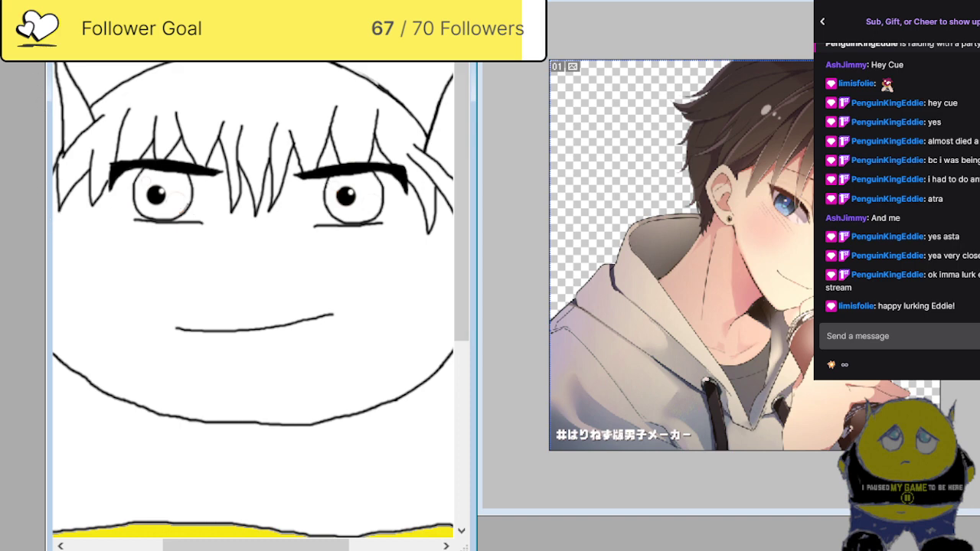
{"action": "left_click", "coordinate": [253, 111]}
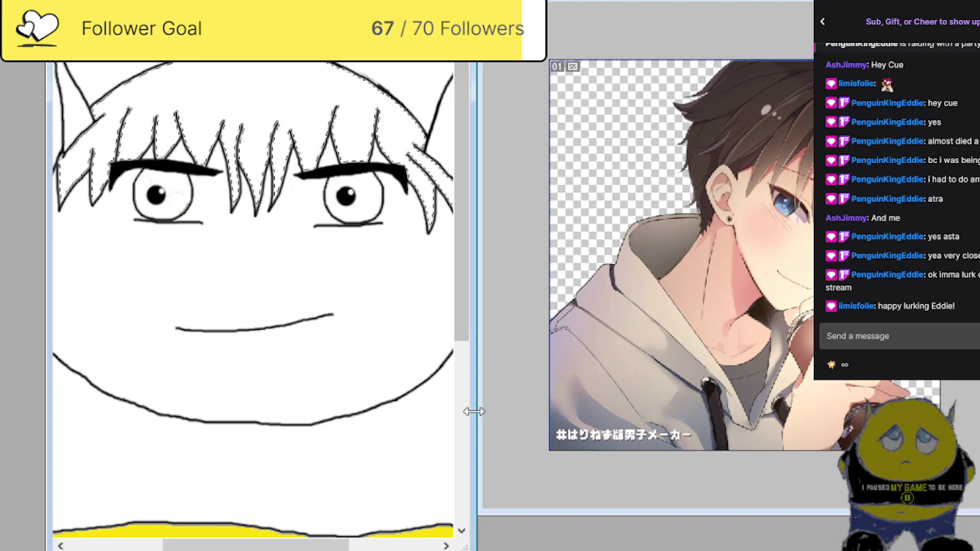
{"action": "left_click_drag", "start_coordinate": [473, 411], "coordinate": [658, 408]}
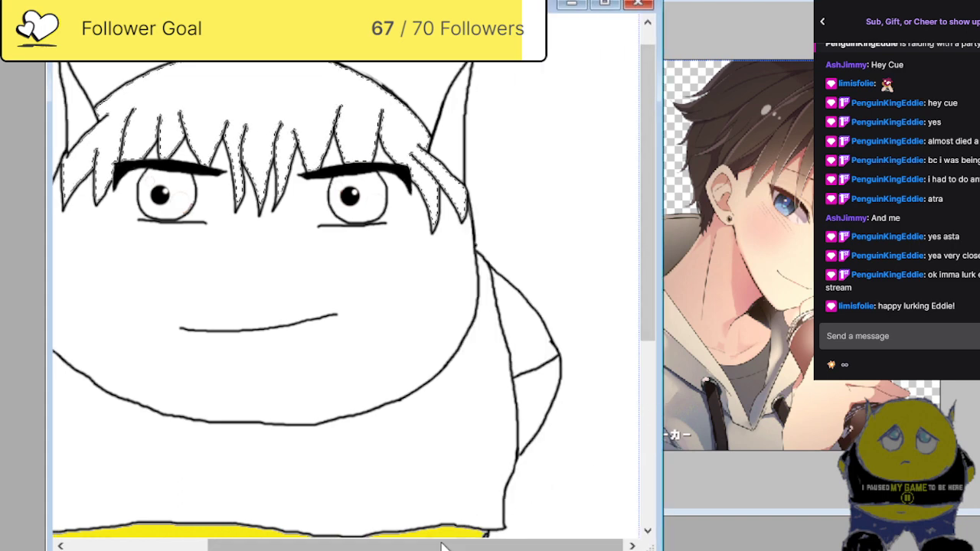
{"action": "left_click_drag", "start_coordinate": [443, 546], "coordinate": [365, 546]}
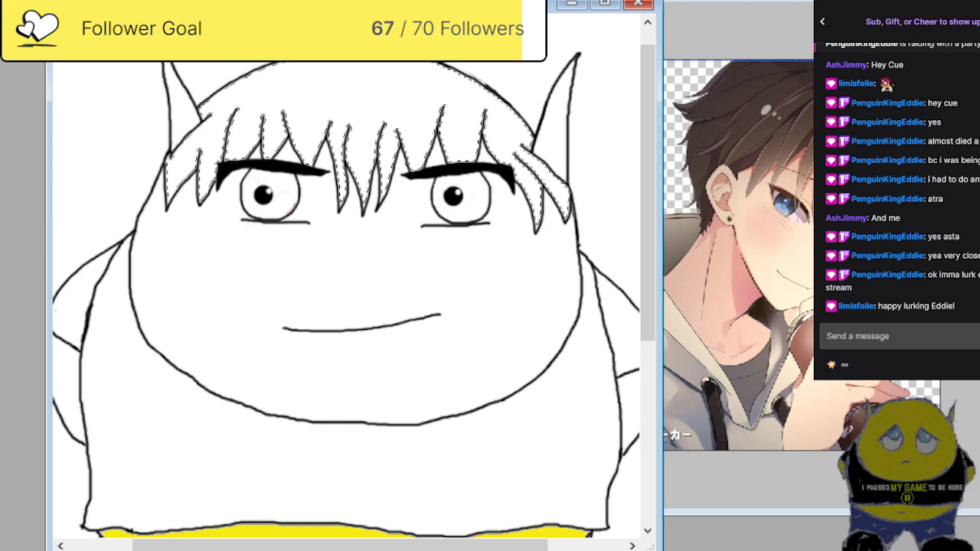
{"action": "mouse_move", "coordinate": [460, 130]}
{"action": "left_mouse_down"}
{"action": "mouse_move", "coordinate": [383, 88]}
{"action": "mouse_move", "coordinate": [286, 99]}
{"action": "mouse_move", "coordinate": [197, 153]}
{"action": "left_mouse_up"}
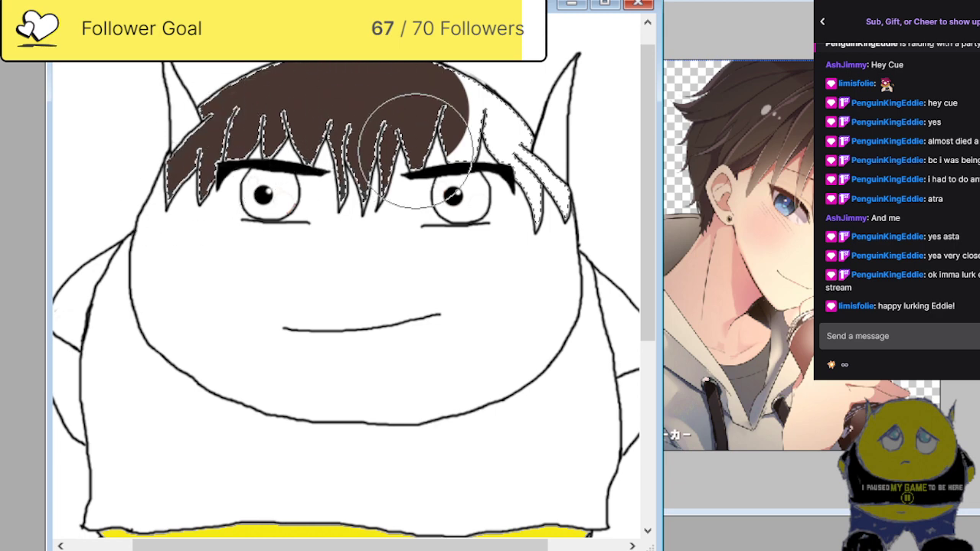
{"action": "mouse_move", "coordinate": [405, 197]}
{"action": "left_mouse_down"}
{"action": "mouse_move", "coordinate": [494, 216]}
{"action": "mouse_move", "coordinate": [573, 201]}
{"action": "left_mouse_up"}
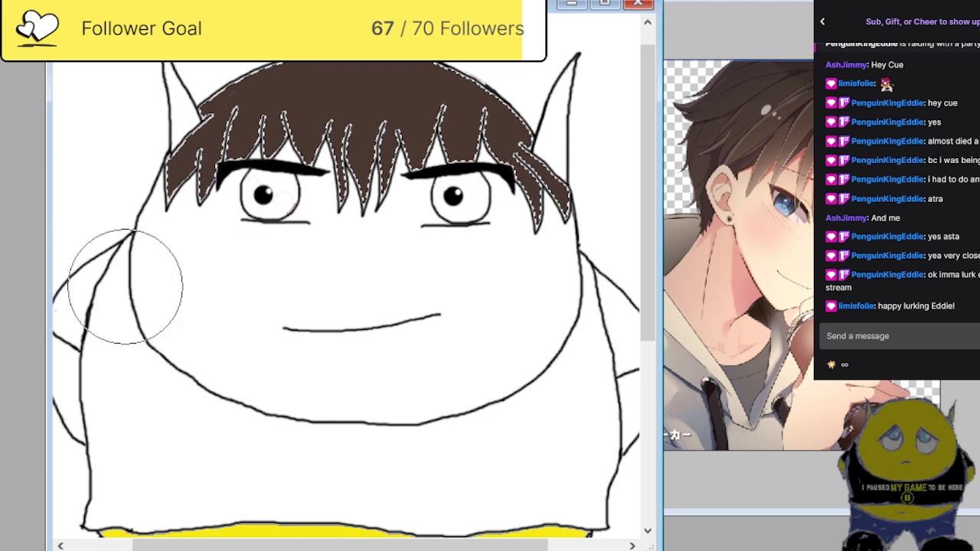
Select the character's shirt body and both sleeves and paint them a brownish grey.
{"action": "scroll", "coordinate": [119, 284], "scroll_direction": "down", "scroll_amount": 2}
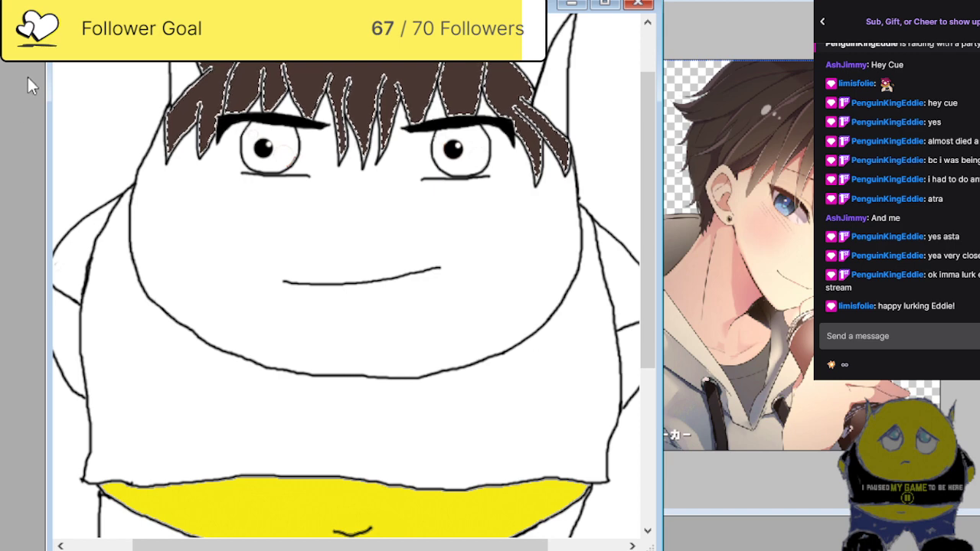
{"action": "scroll", "coordinate": [258, 317], "scroll_direction": "down", "scroll_amount": 2}
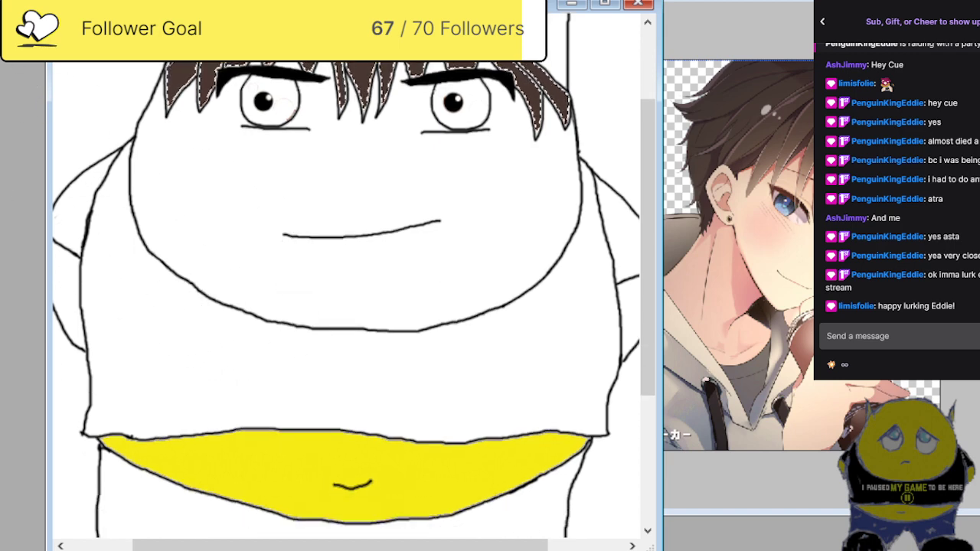
{"action": "left_click", "coordinate": [79, 197]}
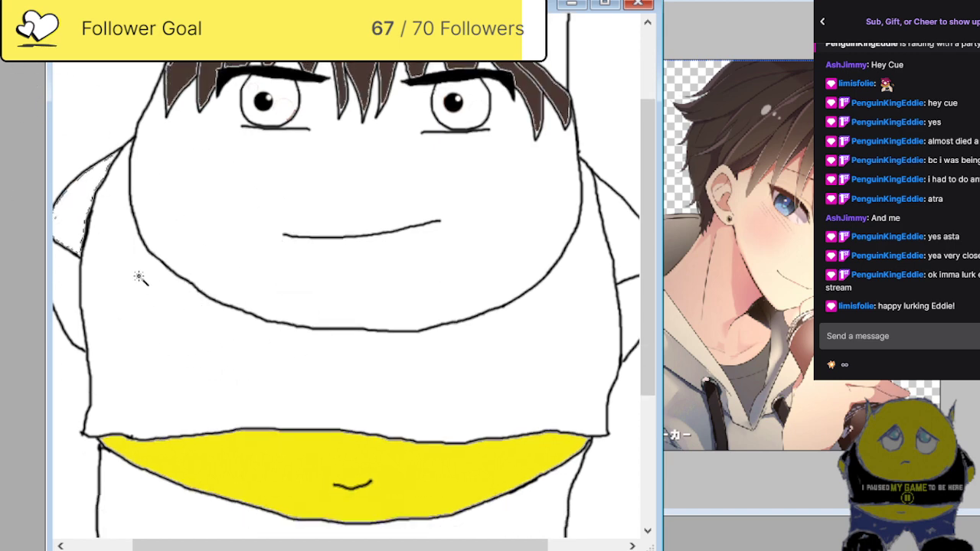
{"action": "left_click", "coordinate": [620, 237]}
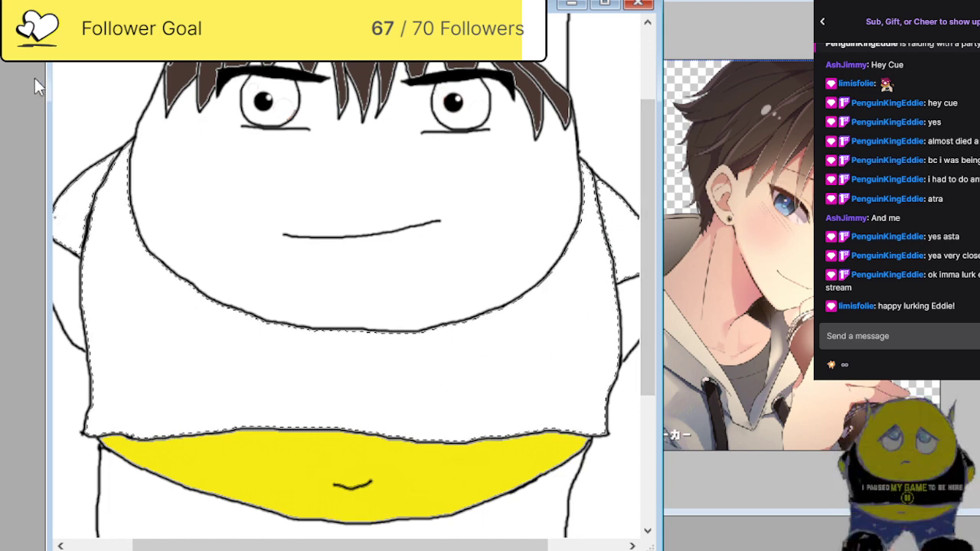
{"action": "mouse_move", "coordinate": [89, 183]}
{"action": "left_mouse_down"}
{"action": "mouse_move", "coordinate": [115, 298]}
{"action": "mouse_move", "coordinate": [109, 143]}
{"action": "mouse_move", "coordinate": [207, 393]}
{"action": "mouse_move", "coordinate": [77, 405]}
{"action": "mouse_move", "coordinate": [211, 367]}
{"action": "mouse_move", "coordinate": [267, 280]}
{"action": "mouse_move", "coordinate": [208, 349]}
{"action": "mouse_move", "coordinate": [516, 280]}
{"action": "mouse_move", "coordinate": [593, 130]}
{"action": "left_mouse_up"}
{"action": "mouse_move", "coordinate": [601, 230]}
{"action": "left_mouse_down"}
{"action": "mouse_move", "coordinate": [545, 395]}
{"action": "mouse_move", "coordinate": [346, 415]}
{"action": "mouse_move", "coordinate": [516, 424]}
{"action": "mouse_move", "coordinate": [585, 403]}
{"action": "left_mouse_up"}
{"action": "scroll", "coordinate": [346, 348], "scroll_direction": "down", "scroll_amount": 3}
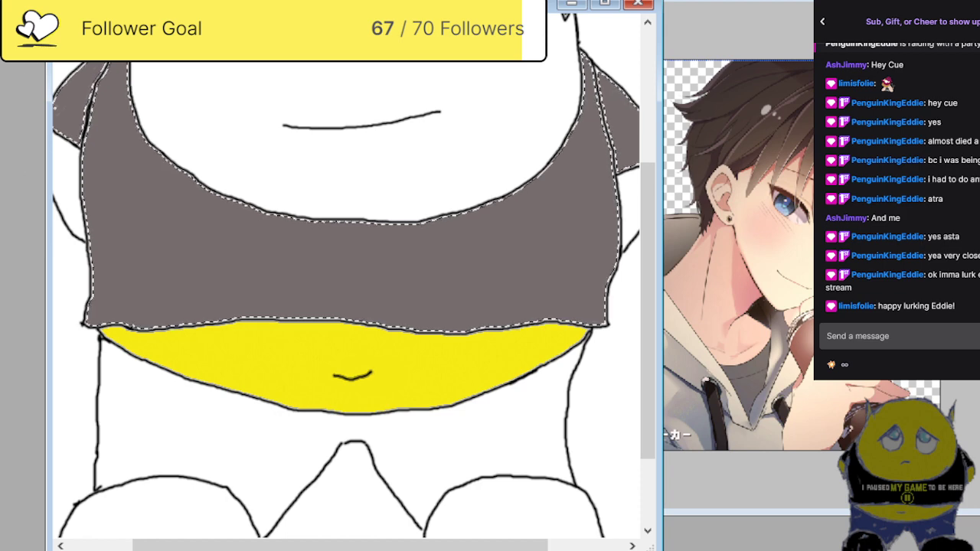
Select the character's trousers area and paint it a bluish grey.
{"action": "left_click", "coordinate": [162, 439]}
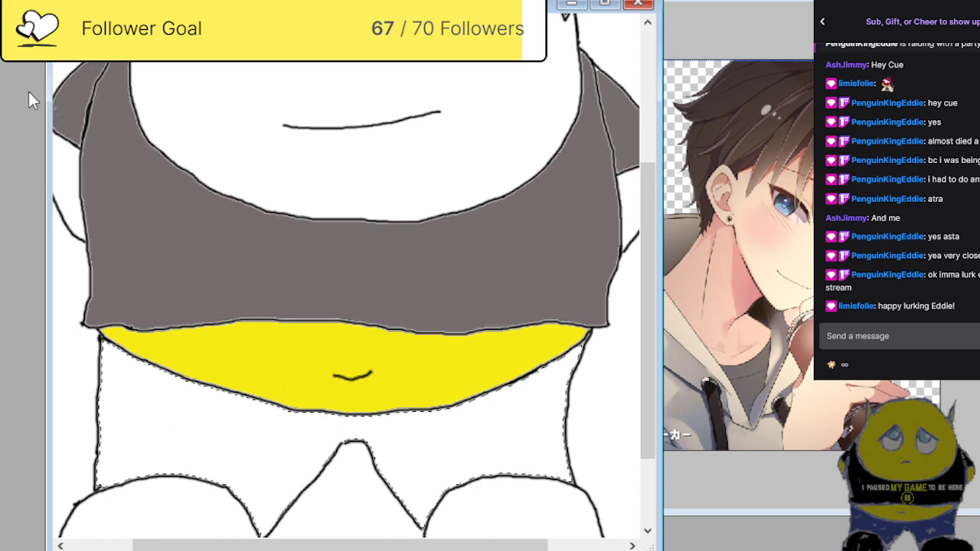
{"action": "mouse_move", "coordinate": [153, 382]}
{"action": "left_mouse_down"}
{"action": "mouse_move", "coordinate": [110, 451]}
{"action": "mouse_move", "coordinate": [150, 367]}
{"action": "mouse_move", "coordinate": [67, 344]}
{"action": "mouse_move", "coordinate": [255, 411]}
{"action": "mouse_move", "coordinate": [425, 389]}
{"action": "mouse_move", "coordinate": [582, 320]}
{"action": "mouse_move", "coordinate": [509, 469]}
{"action": "mouse_move", "coordinate": [352, 496]}
{"action": "mouse_move", "coordinate": [491, 471]}
{"action": "mouse_move", "coordinate": [253, 499]}
{"action": "left_mouse_up"}
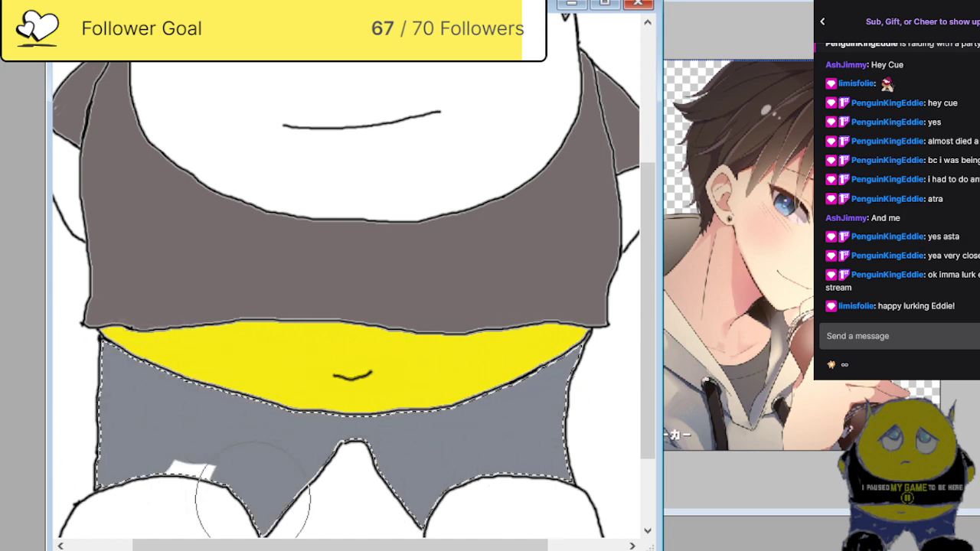
{"action": "scroll", "coordinate": [316, 475], "scroll_direction": "down", "scroll_amount": 1}
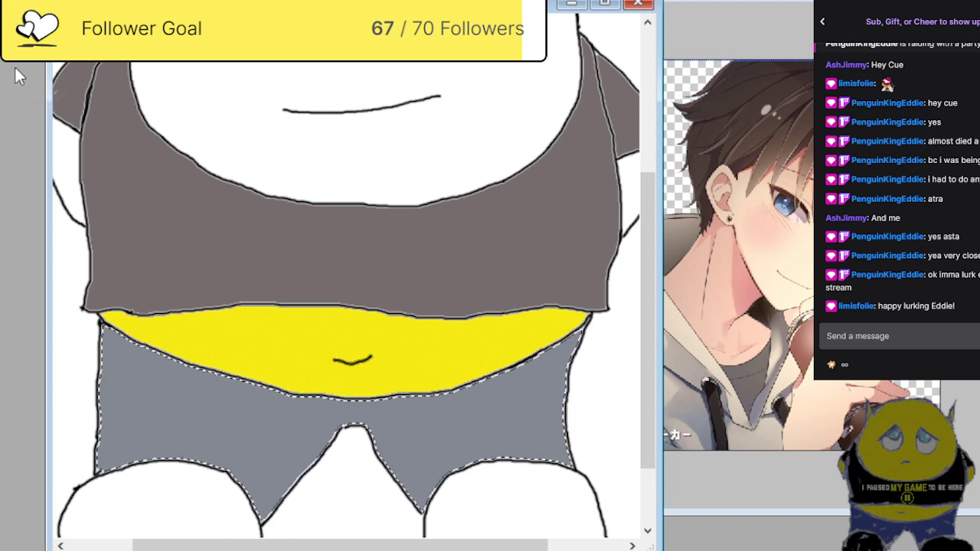
Select both of the character's shoes and paint them a dark purplish brown.
{"action": "left_click", "coordinate": [173, 504]}
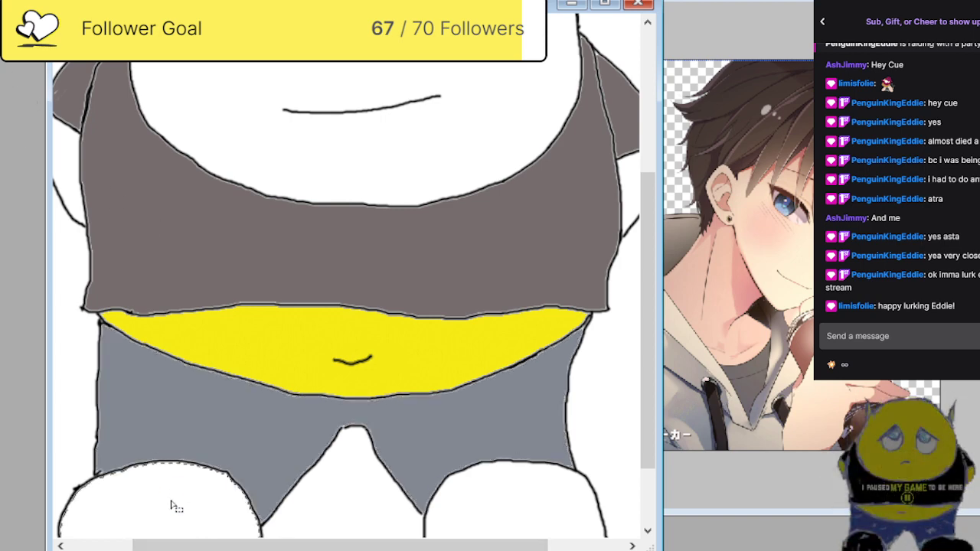
{"action": "left_click", "coordinate": [489, 509], "text": "shift"}
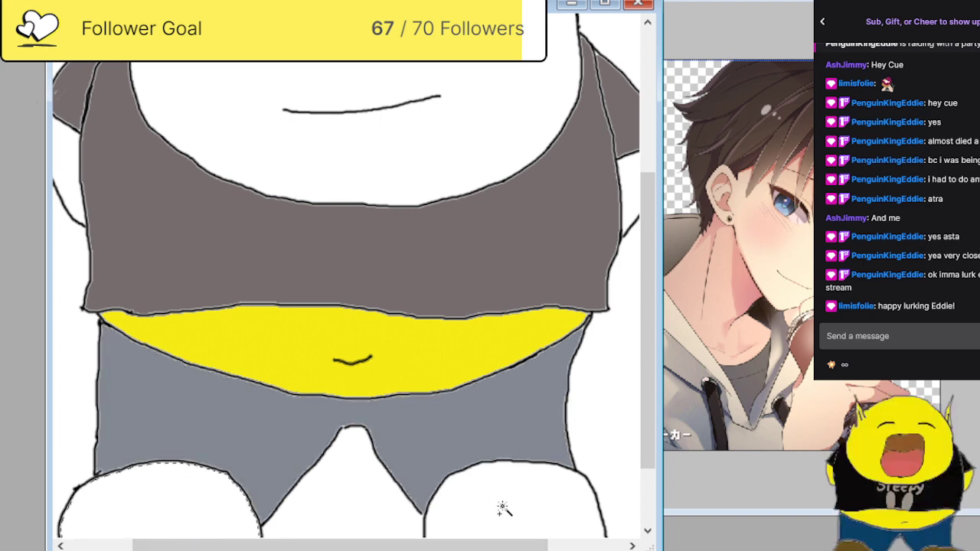
{"action": "left_click_drag", "start_coordinate": [646, 410], "coordinate": [656, 496]}
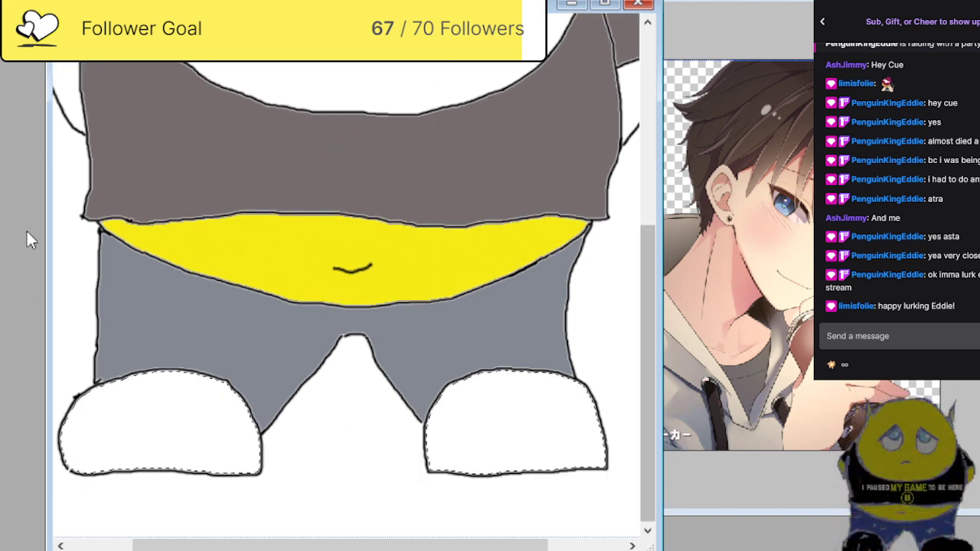
{"action": "mouse_move", "coordinate": [84, 436]}
{"action": "left_mouse_down"}
{"action": "mouse_move", "coordinate": [186, 416]}
{"action": "mouse_move", "coordinate": [115, 440]}
{"action": "mouse_move", "coordinate": [229, 436]}
{"action": "left_mouse_up"}
{"action": "mouse_move", "coordinate": [320, 470]}
{"action": "left_mouse_down"}
{"action": "mouse_move", "coordinate": [573, 394]}
{"action": "mouse_move", "coordinate": [392, 475]}
{"action": "left_mouse_up"}
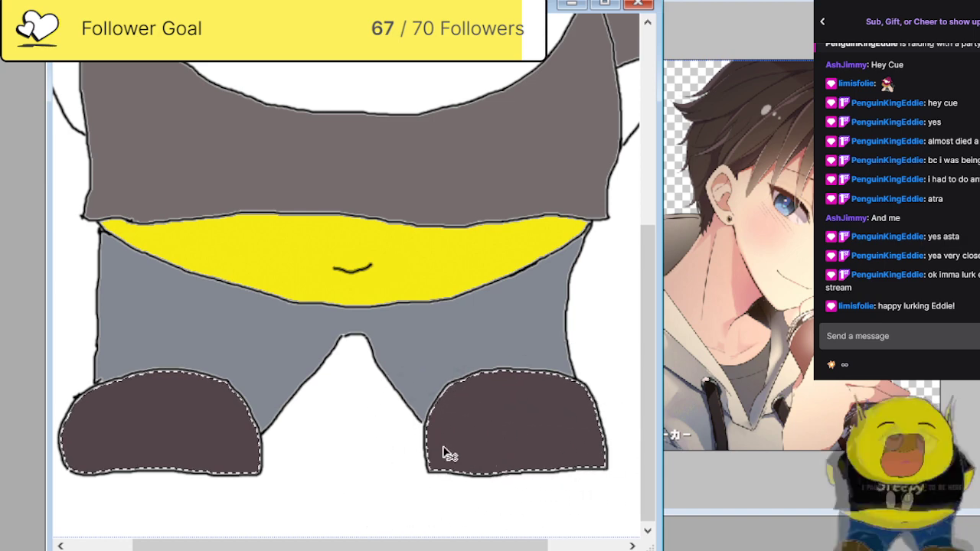
Select the character's bare arms, face, ears and the gaps between the fringe strands, and paint them yellow like the belly.
{"action": "scroll", "coordinate": [444, 452], "scroll_direction": "down", "scroll_amount": 1}
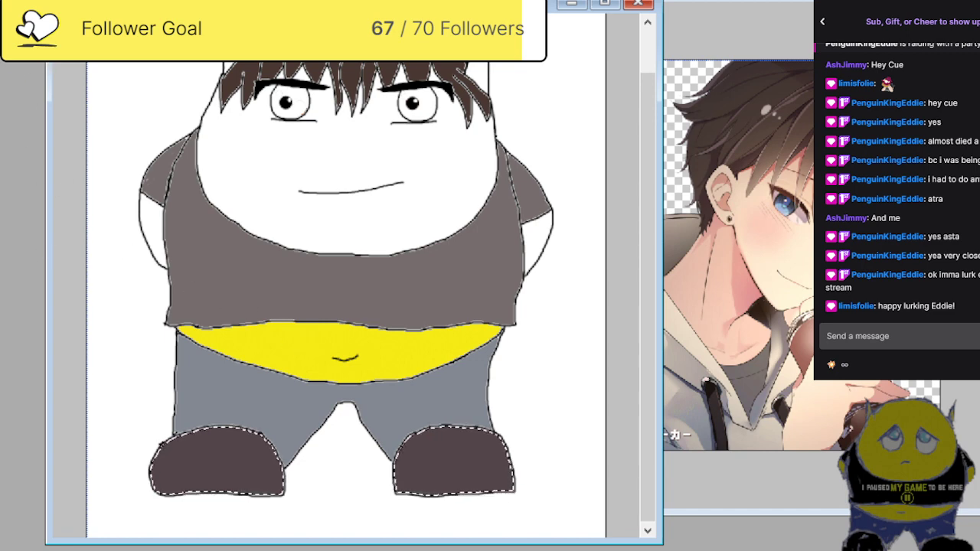
{"action": "left_click", "coordinate": [155, 230]}
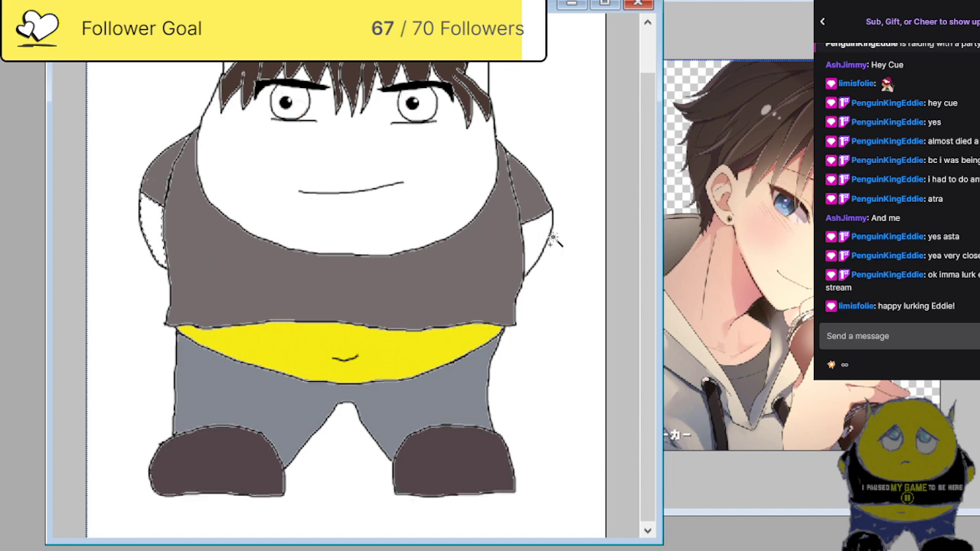
{"action": "left_click", "coordinate": [273, 173]}
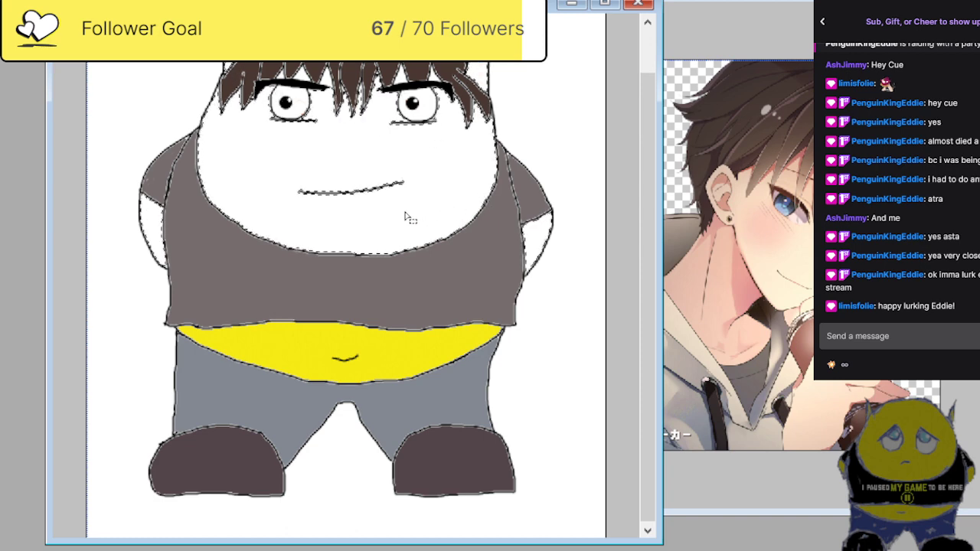
{"action": "key", "text": "ctrl+plus"}
{"action": "key", "text": "ctrl+plus"}
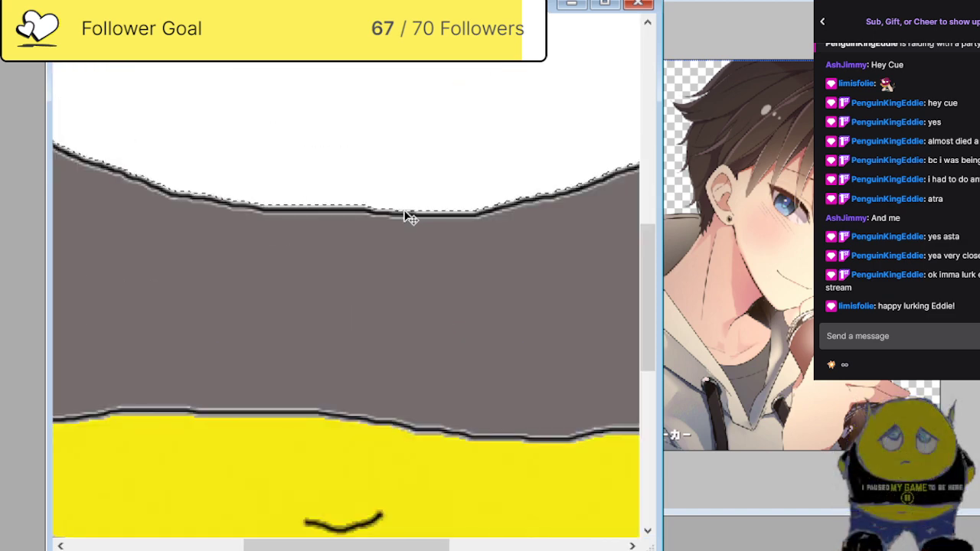
{"action": "scroll", "coordinate": [390, 218], "scroll_direction": "up", "scroll_amount": 5}
{"action": "scroll", "coordinate": [389, 228], "scroll_direction": "up", "scroll_amount": 6}
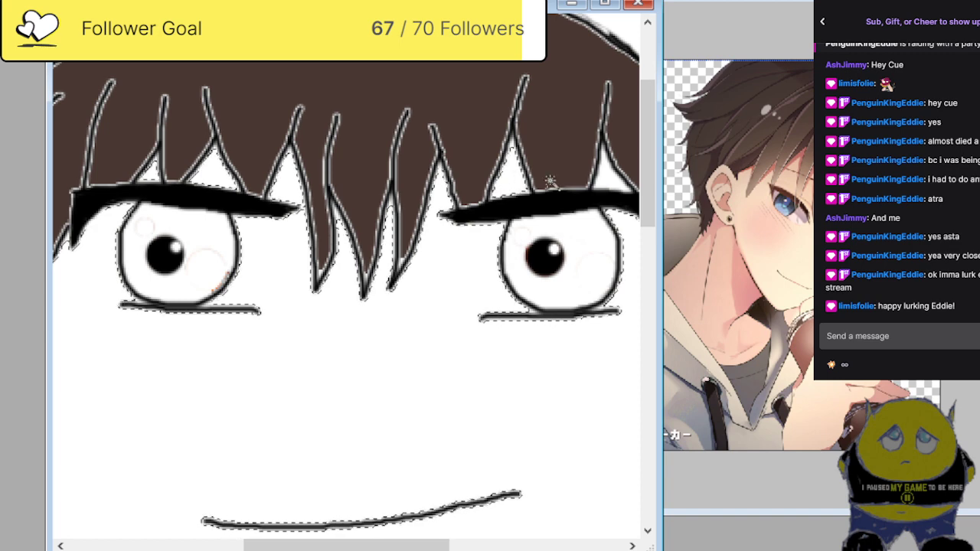
{"action": "scroll", "coordinate": [344, 339], "scroll_direction": "down", "scroll_amount": 2}
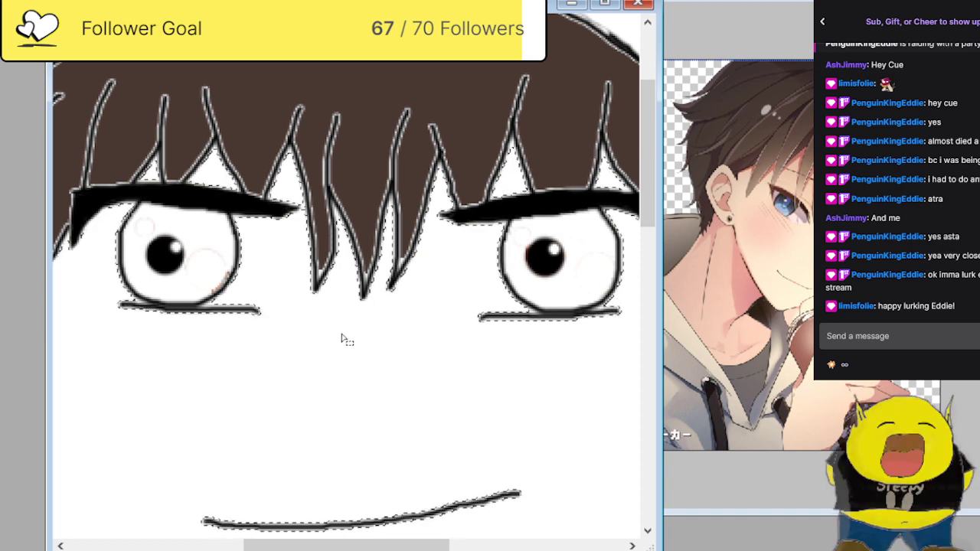
{"action": "scroll", "coordinate": [343, 339], "scroll_direction": "down", "scroll_amount": 1}
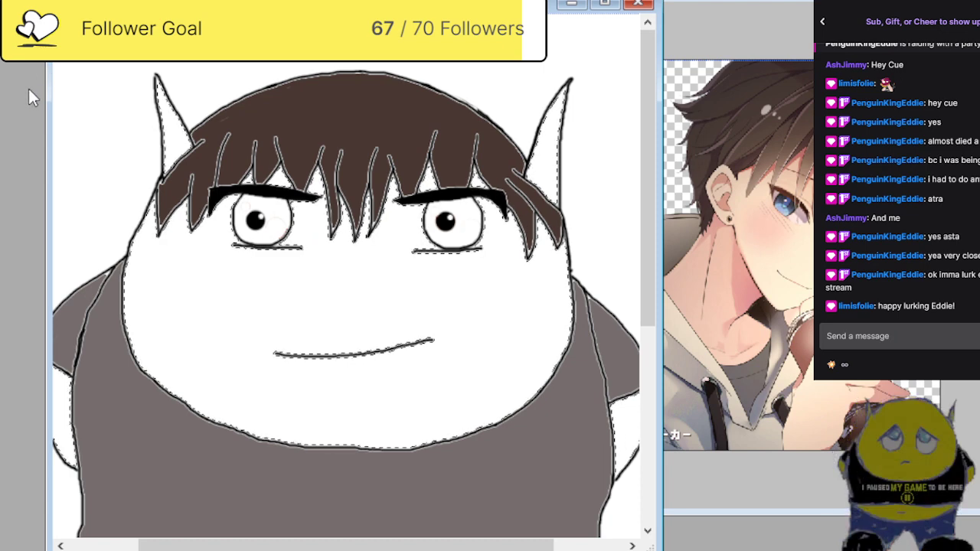
{"action": "mouse_move", "coordinate": [173, 96]}
{"action": "left_mouse_down"}
{"action": "mouse_move", "coordinate": [109, 267]}
{"action": "mouse_move", "coordinate": [229, 114]}
{"action": "mouse_move", "coordinate": [186, 415]}
{"action": "mouse_move", "coordinate": [292, 118]}
{"action": "mouse_move", "coordinate": [287, 334]}
{"action": "mouse_move", "coordinate": [333, 427]}
{"action": "mouse_move", "coordinate": [225, 433]}
{"action": "mouse_move", "coordinate": [528, 337]}
{"action": "mouse_move", "coordinate": [455, 350]}
{"action": "mouse_move", "coordinate": [467, 203]}
{"action": "mouse_move", "coordinate": [525, 284]}
{"action": "mouse_move", "coordinate": [602, 55]}
{"action": "mouse_move", "coordinate": [473, 200]}
{"action": "mouse_move", "coordinate": [486, 295]}
{"action": "mouse_move", "coordinate": [597, 426]}
{"action": "left_mouse_up"}
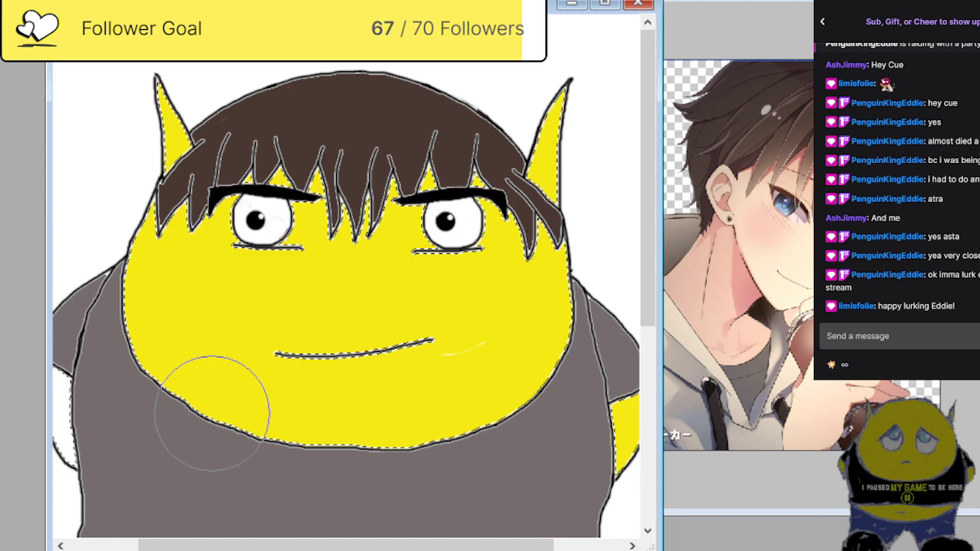
{"action": "left_click_drag", "start_coordinate": [107, 383], "coordinate": [65, 429]}
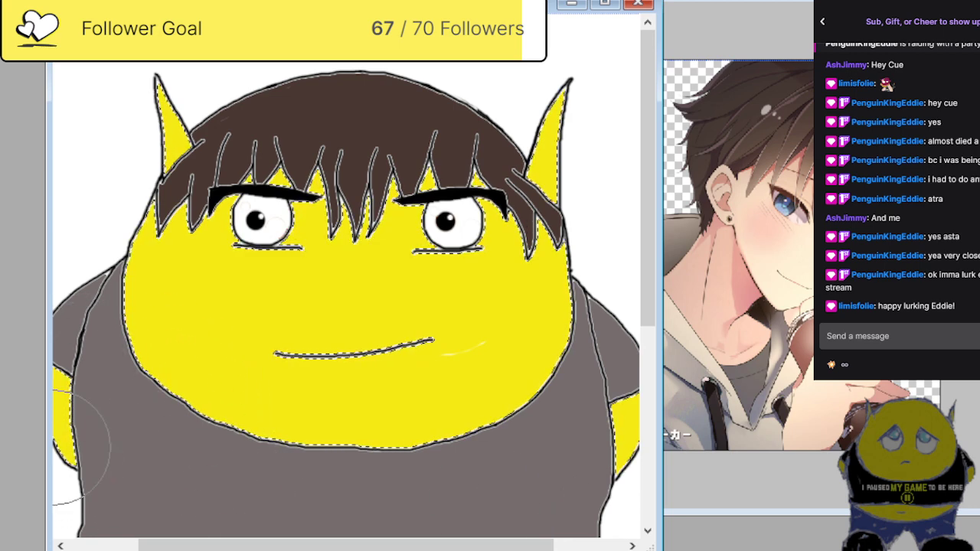
Clear the selection and paint over the pale streak beside the raised end of the mouth with the yellow skin colour.
{"action": "scroll", "coordinate": [55, 452], "scroll_direction": "down", "scroll_amount": 2}
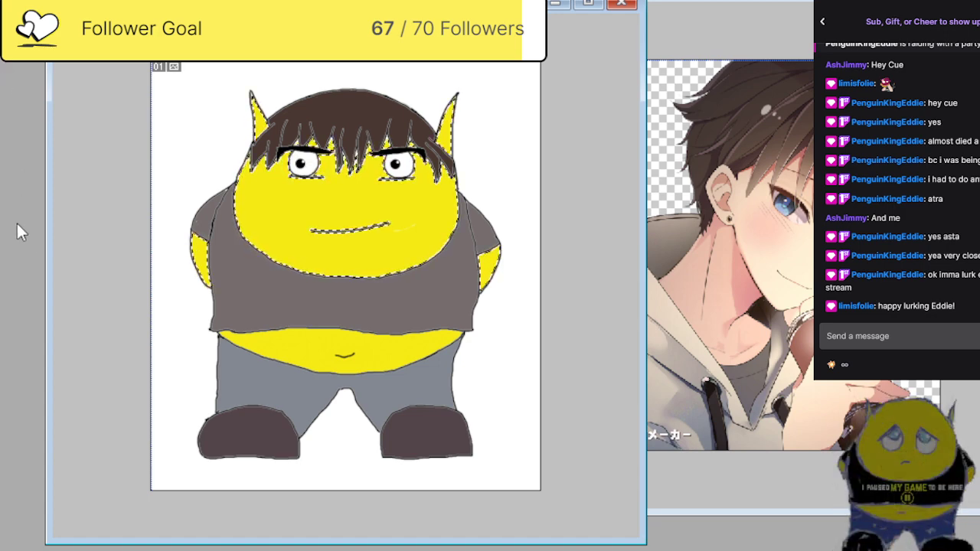
{"action": "scroll", "coordinate": [16, 221], "scroll_direction": "up", "scroll_amount": 1}
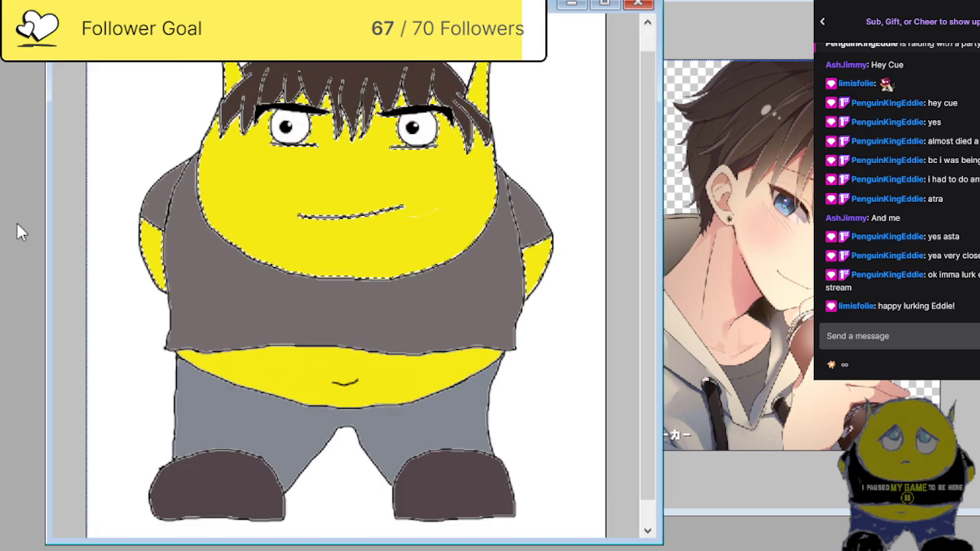
{"action": "scroll", "coordinate": [16, 221], "scroll_direction": "up", "scroll_amount": 1}
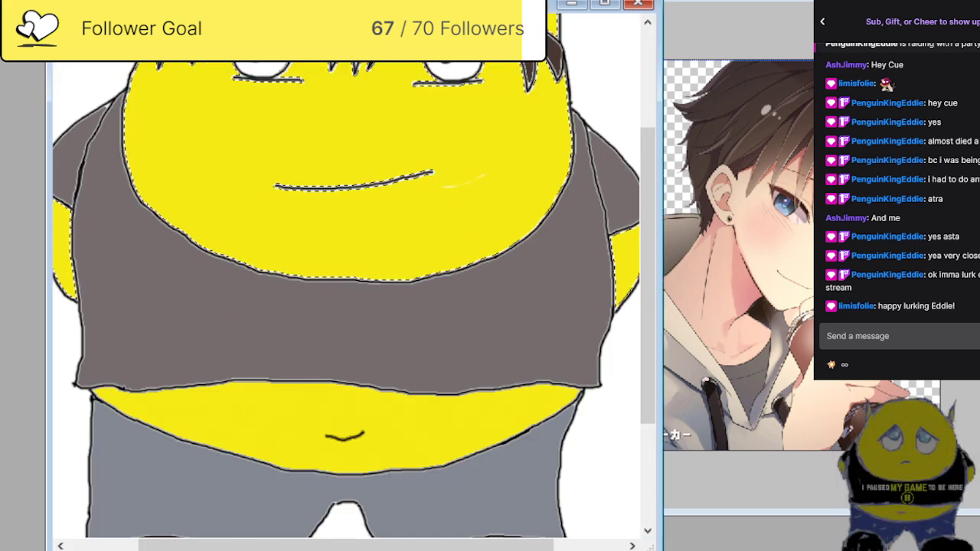
{"action": "key", "text": "ctrl+d"}
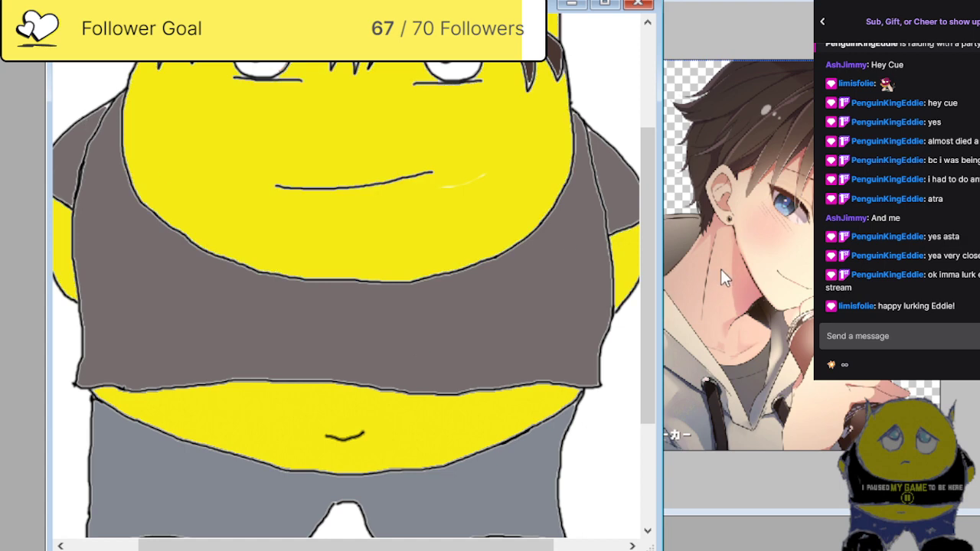
{"action": "key", "text": "ctrl+plus"}
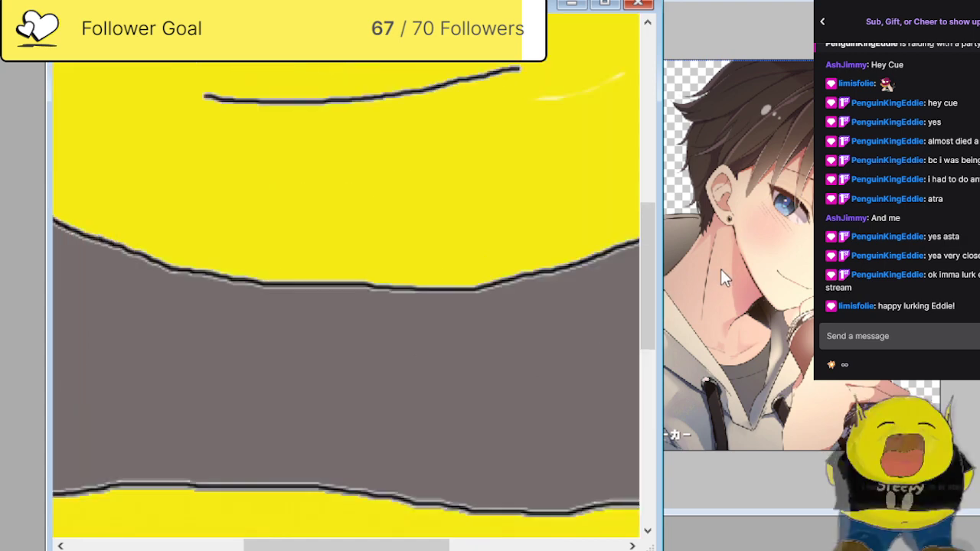
{"action": "left_click_drag", "start_coordinate": [645, 322], "coordinate": [659, 266]}
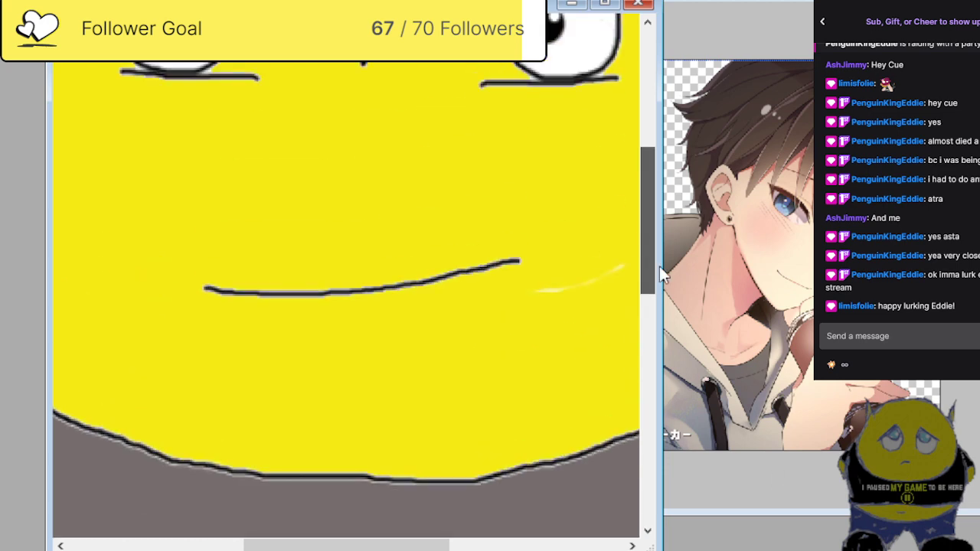
{"action": "left_click_drag", "start_coordinate": [283, 545], "coordinate": [370, 545]}
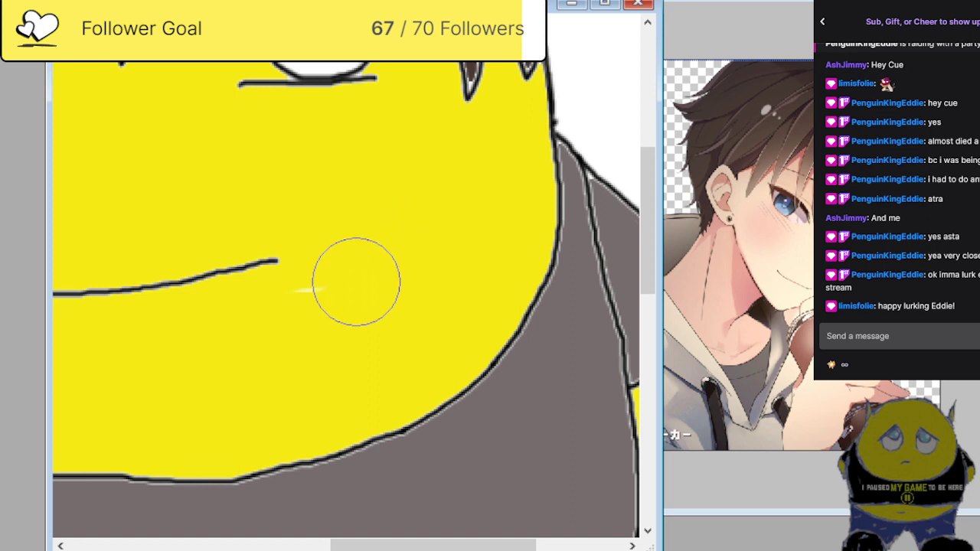
{"action": "left_click_drag", "start_coordinate": [357, 278], "coordinate": [322, 314]}
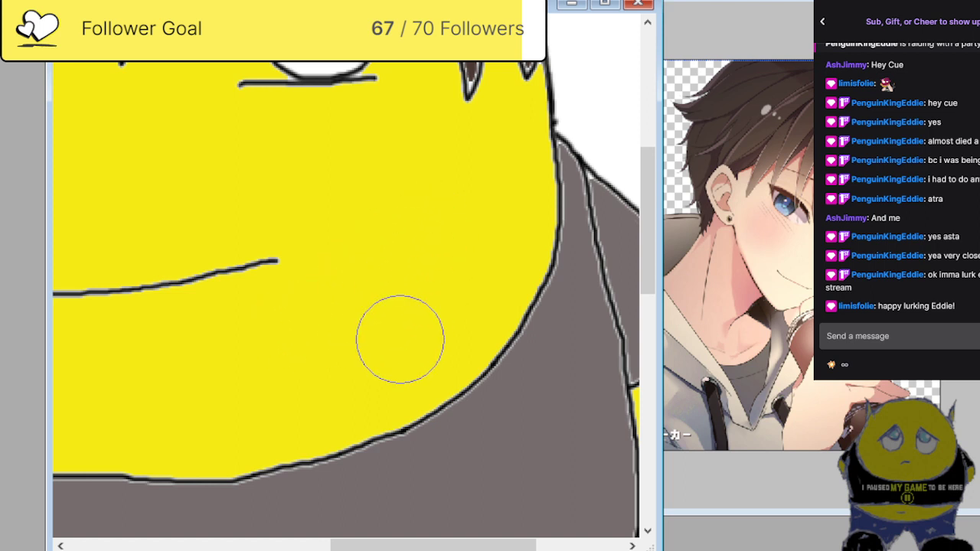
Enlarge the portrait's blue eye for reference and paint both of the character's irises violet-blue, leaving the pupils and white highlights uncovered.
{"action": "scroll", "coordinate": [400, 339], "scroll_direction": "up", "scroll_amount": 3}
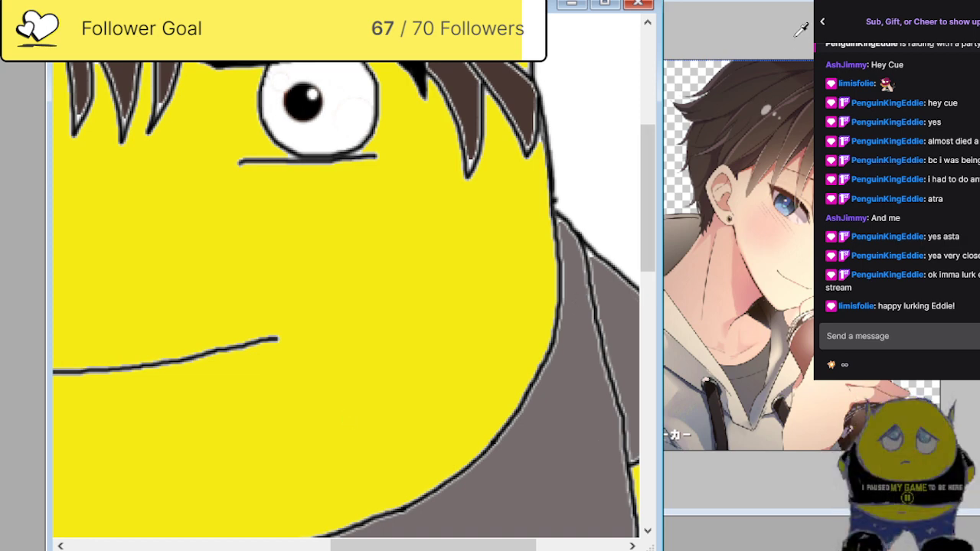
{"action": "left_click", "coordinate": [777, 7]}
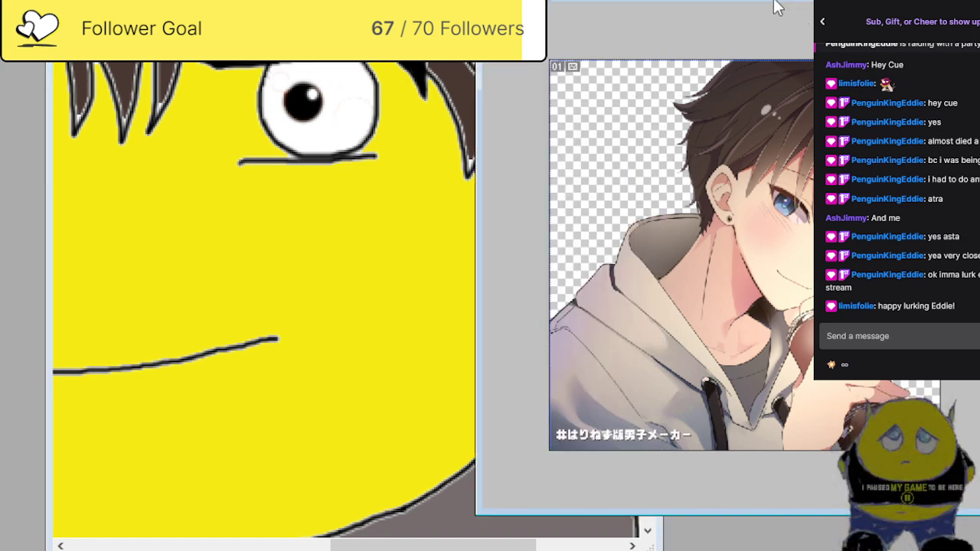
{"action": "key", "text": "ctrl+plus"}
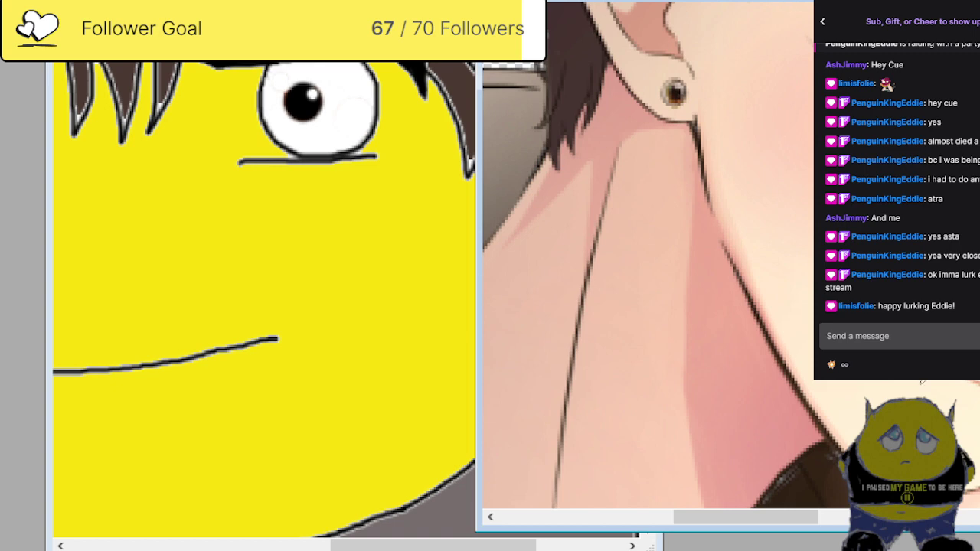
{"action": "left_click_drag", "start_coordinate": [776, 519], "coordinate": [827, 519]}
{"action": "scroll", "coordinate": [784, 122], "scroll_direction": "up", "scroll_amount": 3}
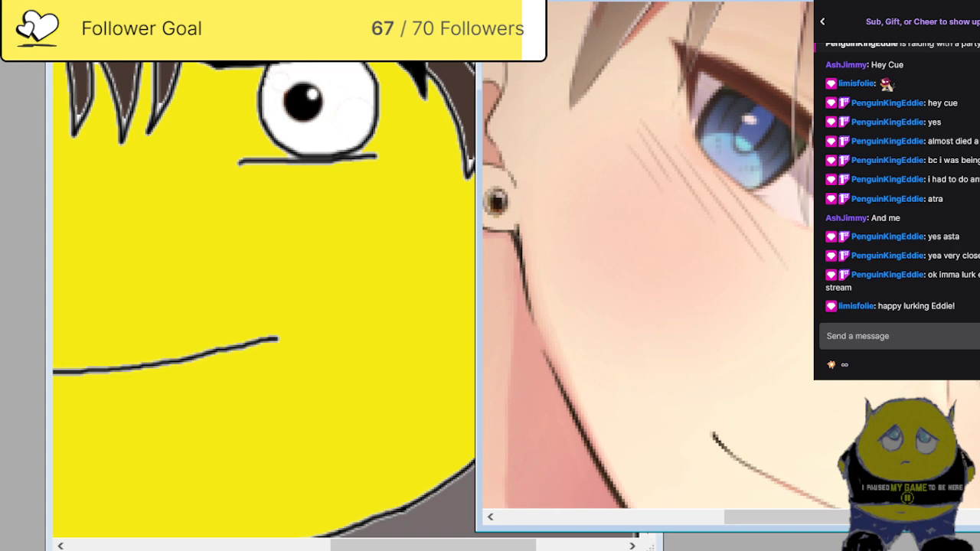
{"action": "left_click_drag", "start_coordinate": [782, 523], "coordinate": [685, 524]}
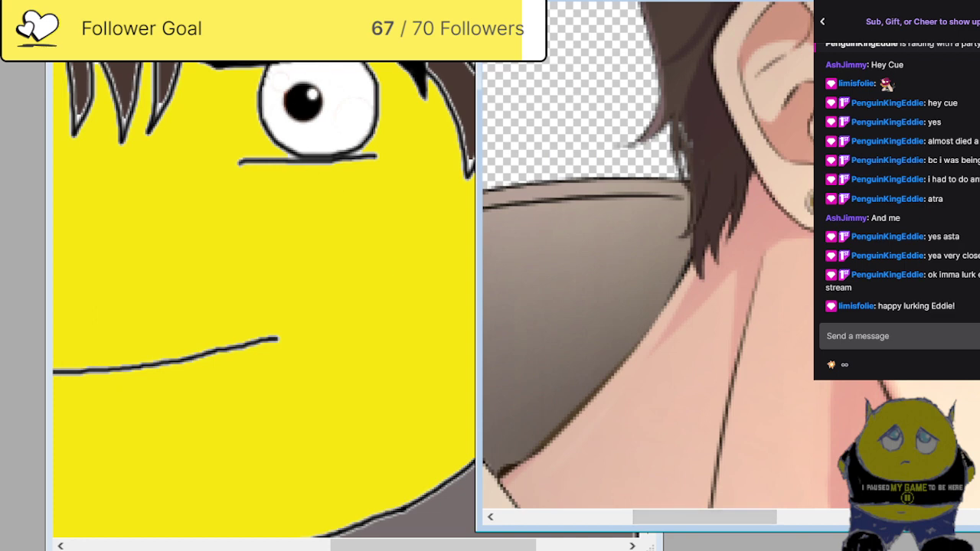
{"action": "left_click", "coordinate": [446, 307]}
{"action": "left_click_drag", "start_coordinate": [458, 543], "coordinate": [365, 550]}
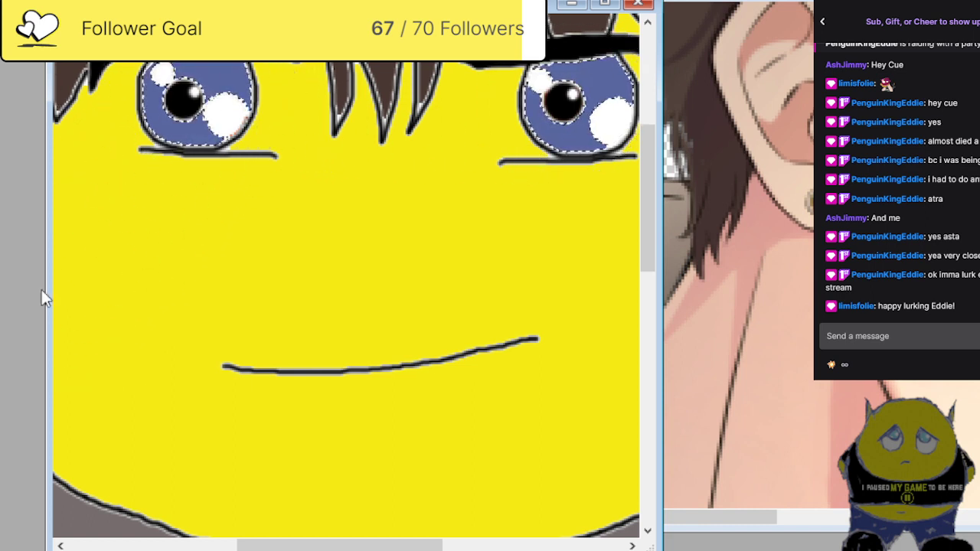
Paint the lower part of both irises light blue to match the portrait's eye, and clear the selection.
{"action": "left_click_drag", "start_coordinate": [754, 525], "coordinate": [842, 525]}
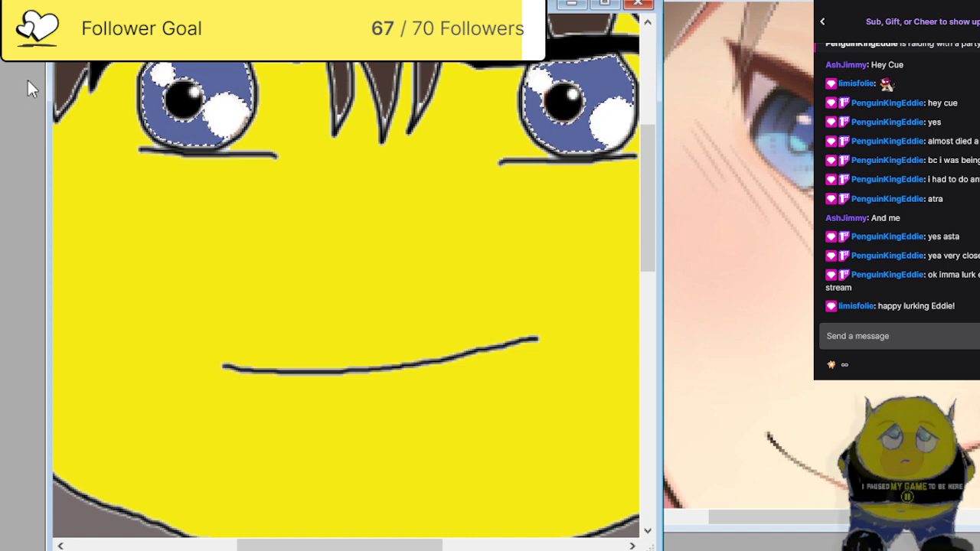
{"action": "left_click", "coordinate": [184, 176]}
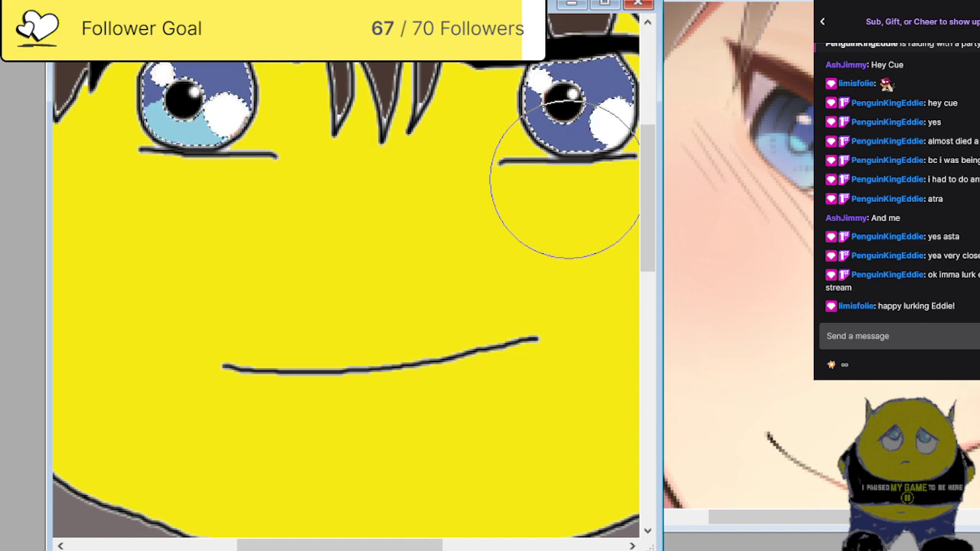
{"action": "left_click", "coordinate": [567, 184]}
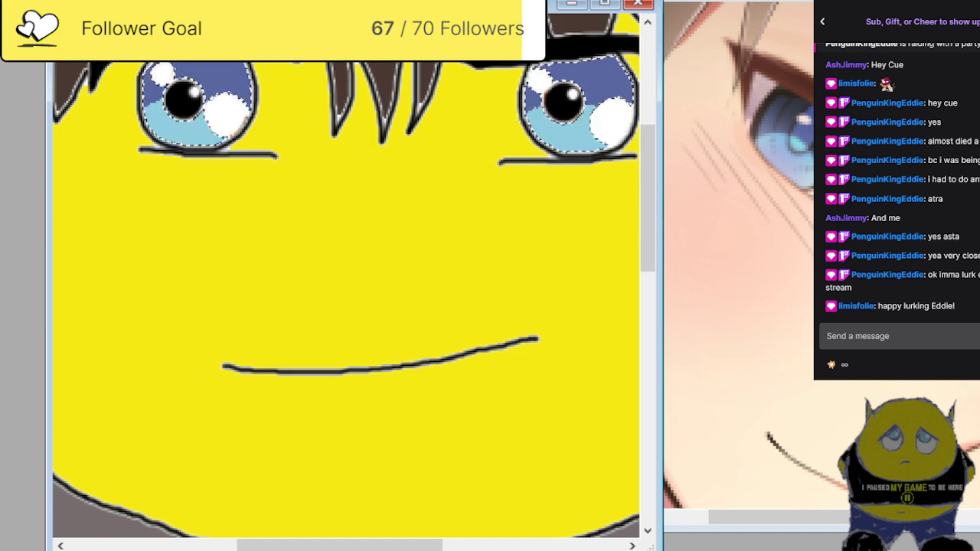
{"action": "key", "text": "ctrl+minus"}
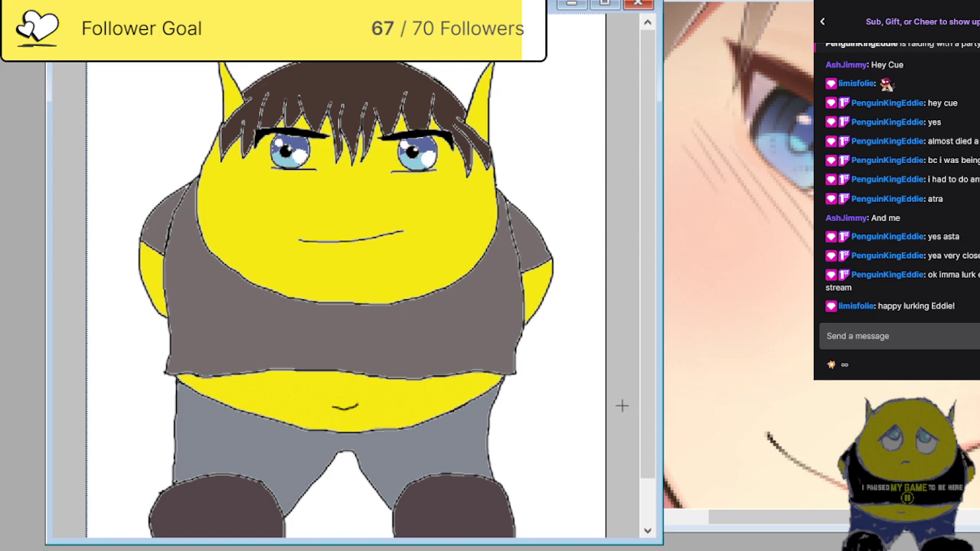
{"action": "mouse_move", "coordinate": [647, 388]}
{"action": "left_mouse_down"}
{"action": "mouse_move", "coordinate": [644, 428]}
{"action": "mouse_move", "coordinate": [656, 373]}
{"action": "left_mouse_up"}
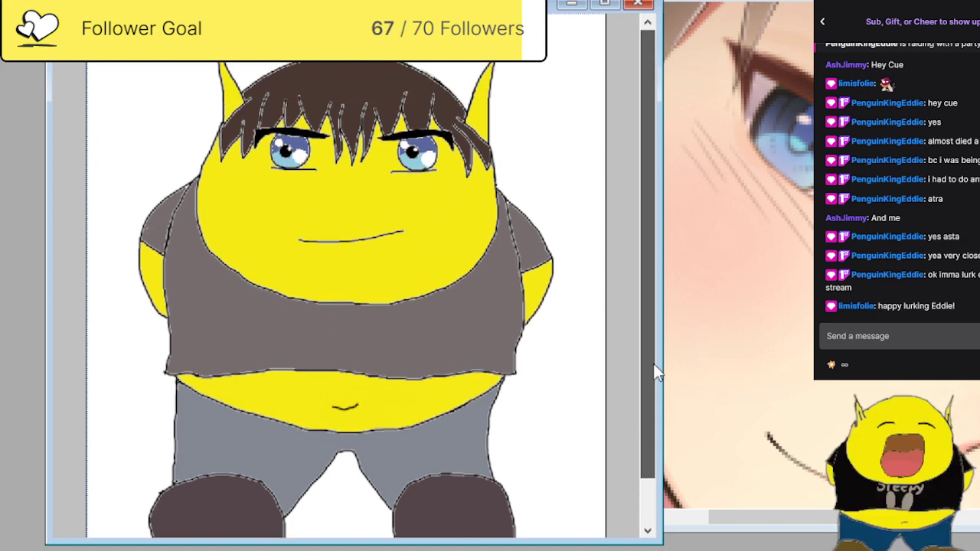
Delete the white background around the finished character, leaving transparency, and make the whole character semi-transparent.
{"action": "key", "text": "Delete"}
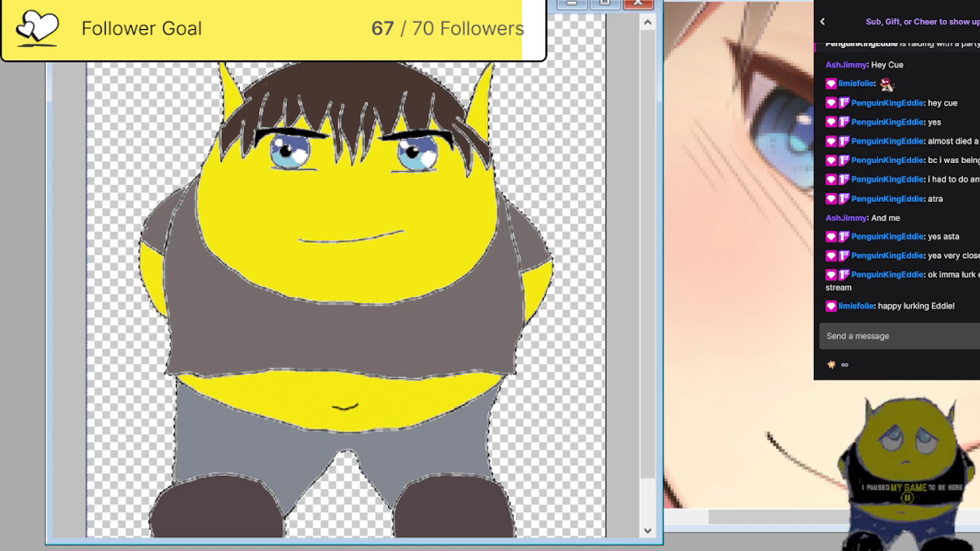
{"action": "mouse_move", "coordinate": [298, 84]}
{"action": "left_mouse_down"}
{"action": "mouse_move", "coordinate": [493, 142]}
{"action": "mouse_move", "coordinate": [420, 197]}
{"action": "mouse_move", "coordinate": [274, 205]}
{"action": "mouse_move", "coordinate": [157, 244]}
{"action": "mouse_move", "coordinate": [142, 279]}
{"action": "mouse_move", "coordinate": [536, 335]}
{"action": "mouse_move", "coordinate": [469, 411]}
{"action": "mouse_move", "coordinate": [161, 480]}
{"action": "mouse_move", "coordinate": [196, 498]}
{"action": "mouse_move", "coordinate": [392, 523]}
{"action": "mouse_move", "coordinate": [499, 514]}
{"action": "mouse_move", "coordinate": [534, 445]}
{"action": "mouse_move", "coordinate": [494, 145]}
{"action": "left_mouse_up"}
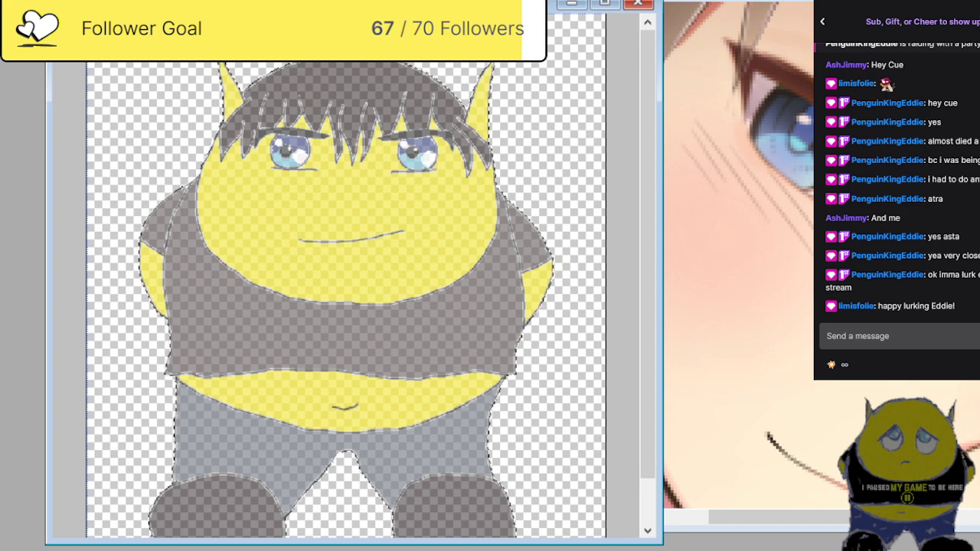
{"action": "key", "text": "ctrl+minus"}
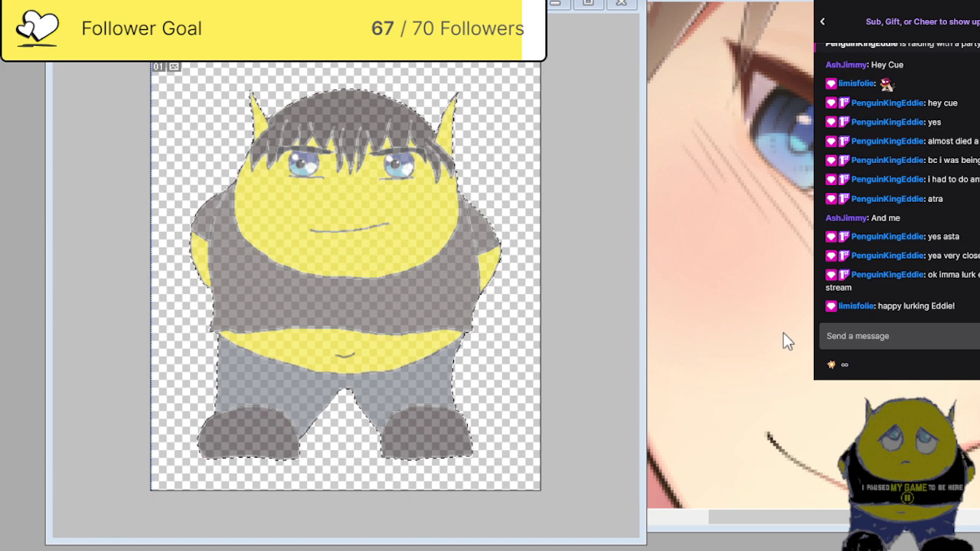
{"action": "left_click", "coordinate": [591, 229]}
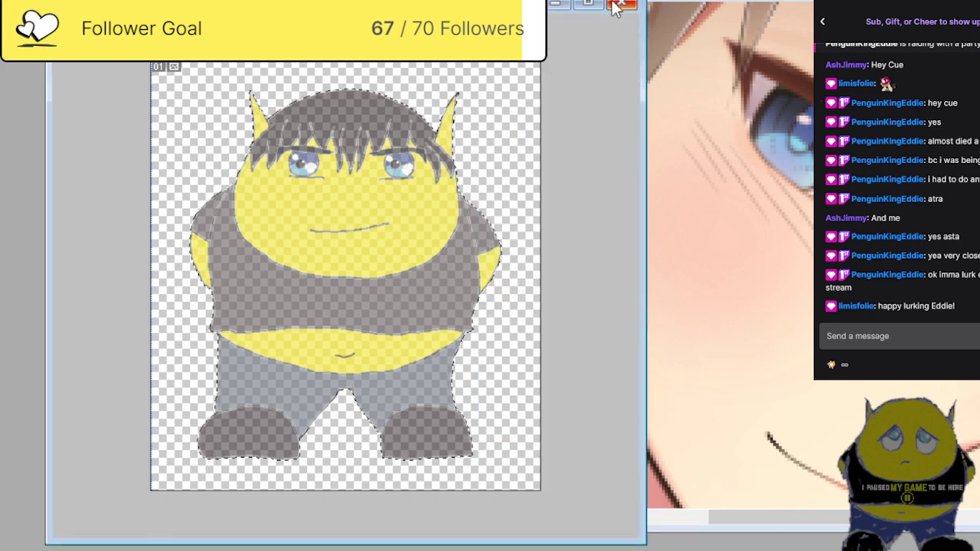
Close the finished character's document and the anime portrait used as its reference.
{"action": "key", "text": "ctrl+w"}
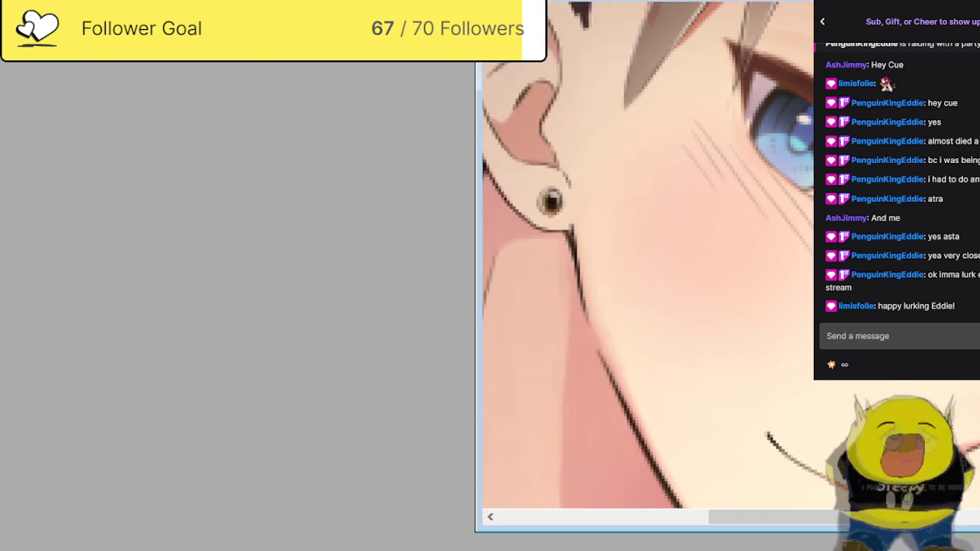
{"action": "left_click_drag", "start_coordinate": [979, 1], "coordinate": [658, 36]}
{"action": "left_click", "coordinate": [665, 37]}
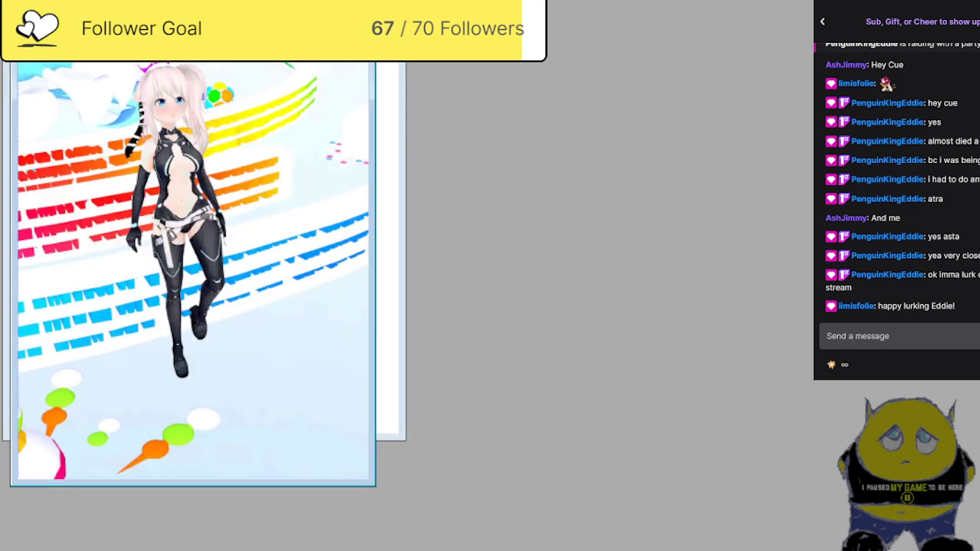
Place the aiayumi.jpg reference beside the blank character template and crop it closely around the full standing figure.
{"action": "mouse_move", "coordinate": [195, 48]}
{"action": "left_mouse_down"}
{"action": "mouse_move", "coordinate": [706, 52]}
{"action": "mouse_move", "coordinate": [716, 44]}
{"action": "left_mouse_up"}
{"action": "key", "text": "ctrl+plus"}
{"action": "key", "text": "ctrl+plus"}
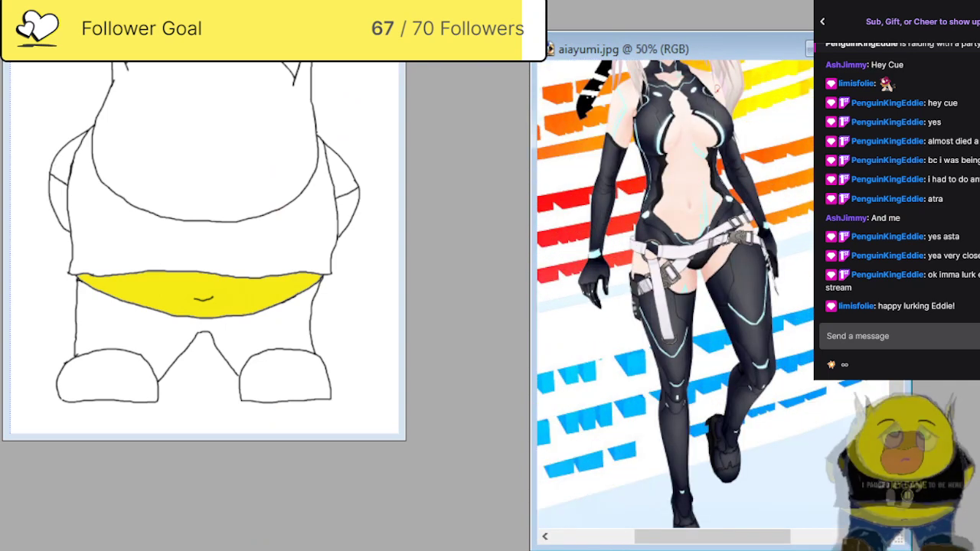
{"action": "scroll", "coordinate": [674, 291], "scroll_direction": "up", "scroll_amount": 3}
{"action": "scroll", "coordinate": [674, 291], "scroll_direction": "up", "scroll_amount": 3}
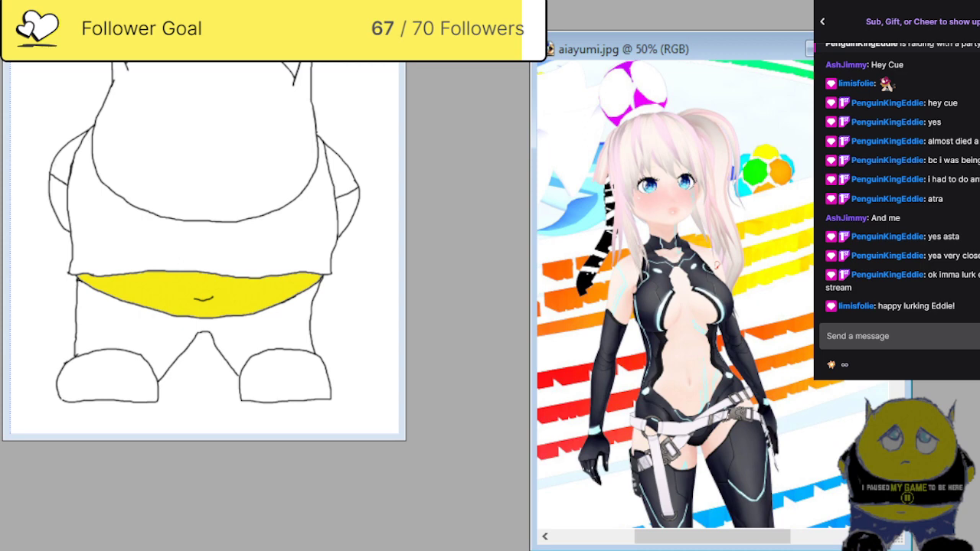
{"action": "key", "text": "ctrl+minus"}
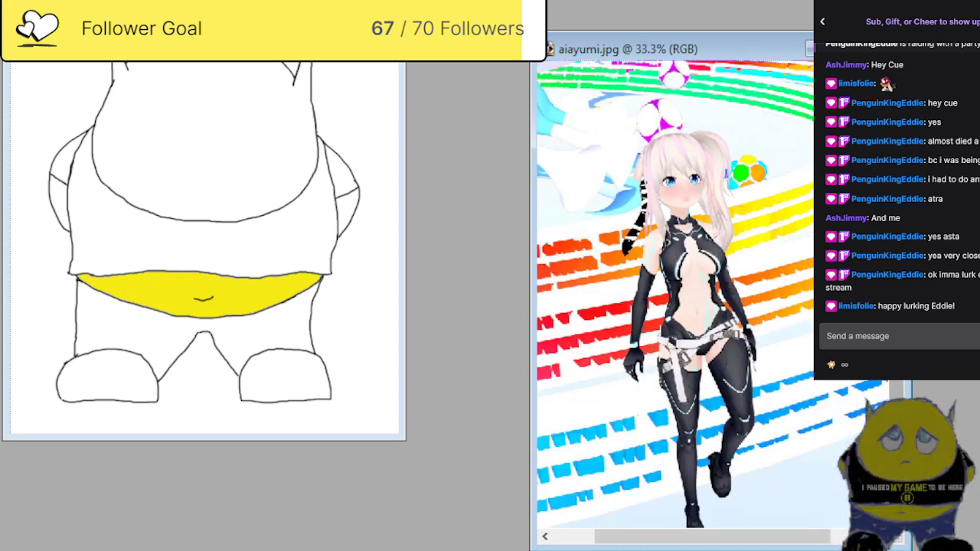
{"action": "scroll", "coordinate": [674, 291], "scroll_direction": "down", "scroll_amount": 1}
{"action": "scroll", "coordinate": [712, 294], "scroll_direction": "down", "scroll_amount": 1}
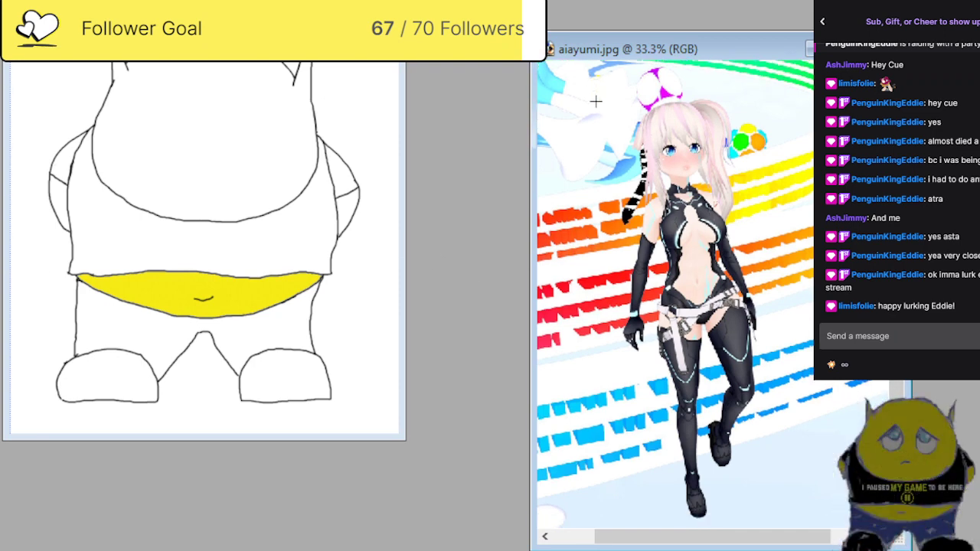
{"action": "left_click_drag", "start_coordinate": [687, 134], "coordinate": [789, 400]}
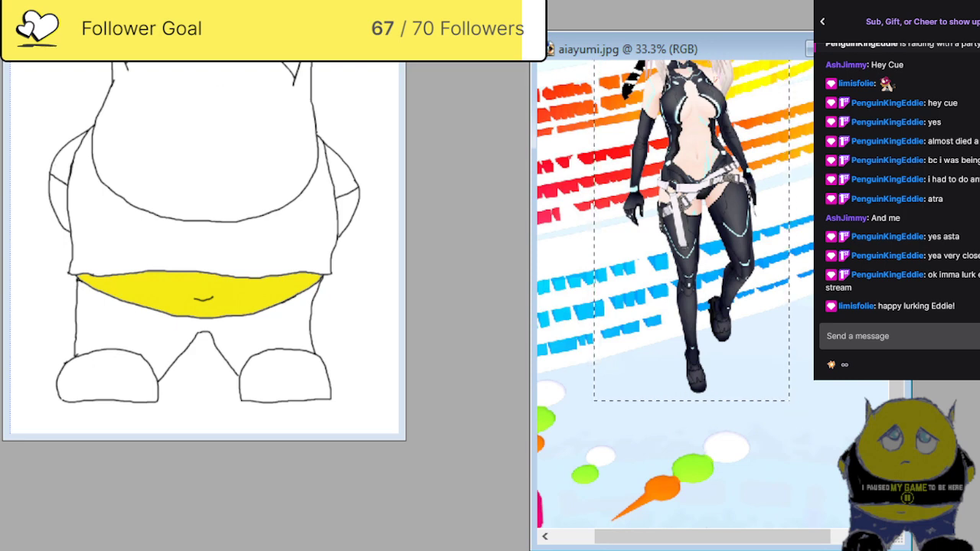
{"action": "key", "text": "alt+i"}
{"action": "key", "text": "p"}
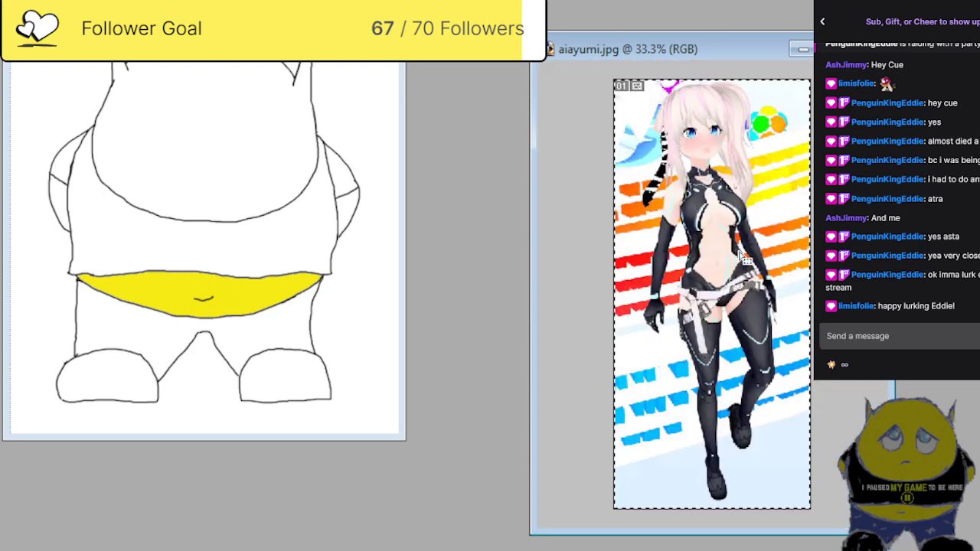
Examine the figure's face, eyes, hair and the cut-outs, glowing lines and belts of the black suit at 200% magnification.
{"action": "scroll", "coordinate": [719, 253], "scroll_direction": "up", "scroll_amount": 4}
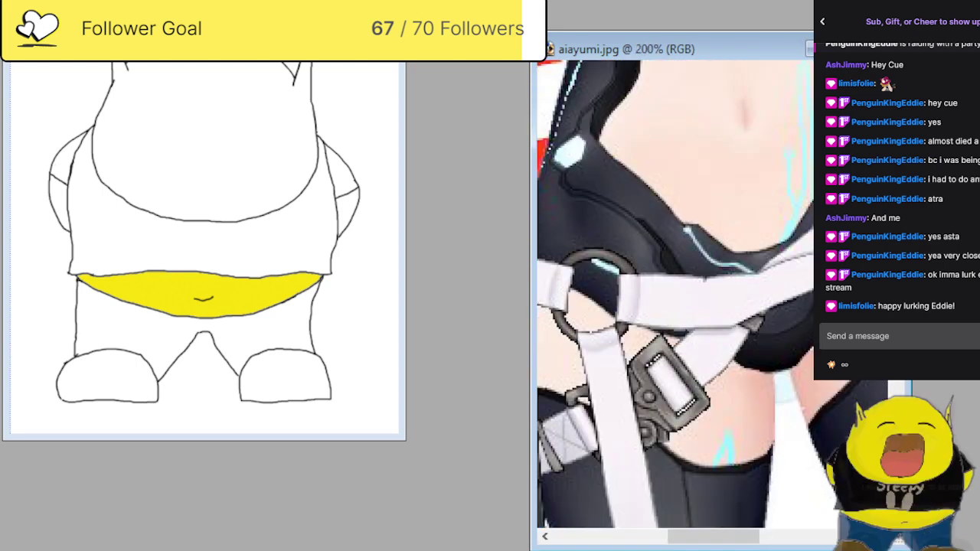
{"action": "scroll", "coordinate": [712, 294], "scroll_direction": "up", "scroll_amount": 6}
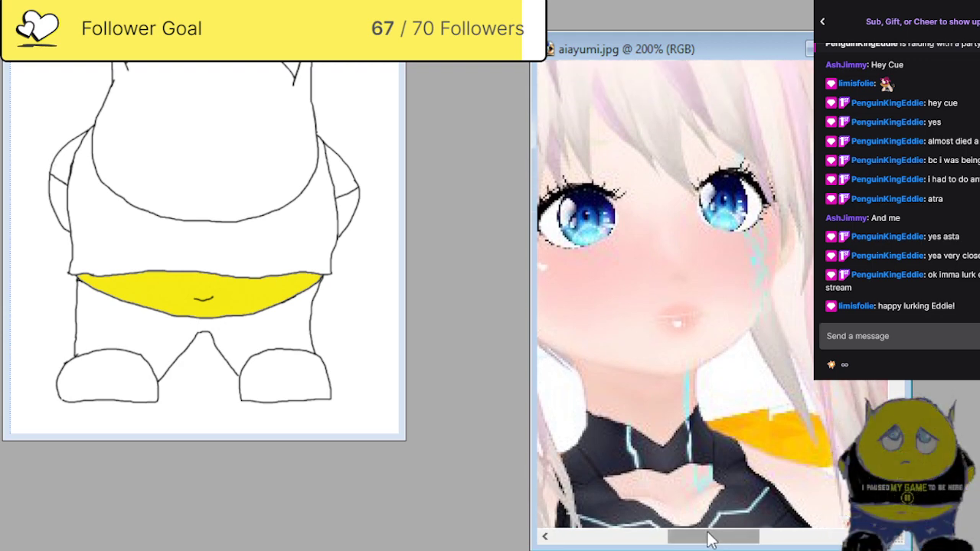
{"action": "mouse_move", "coordinate": [712, 537]}
{"action": "left_mouse_down"}
{"action": "mouse_move", "coordinate": [638, 540]}
{"action": "mouse_move", "coordinate": [721, 538]}
{"action": "left_mouse_up"}
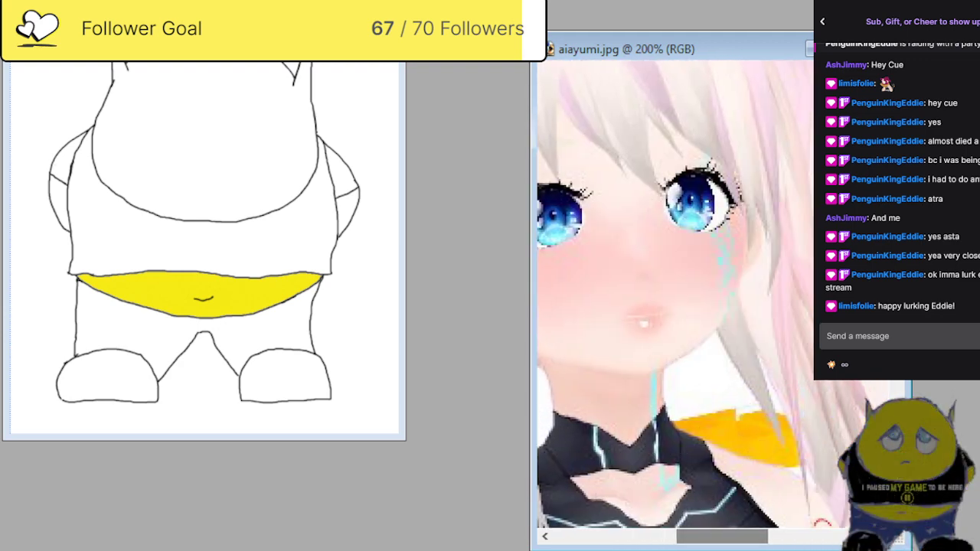
{"action": "scroll", "coordinate": [673, 294], "scroll_direction": "down", "scroll_amount": 6}
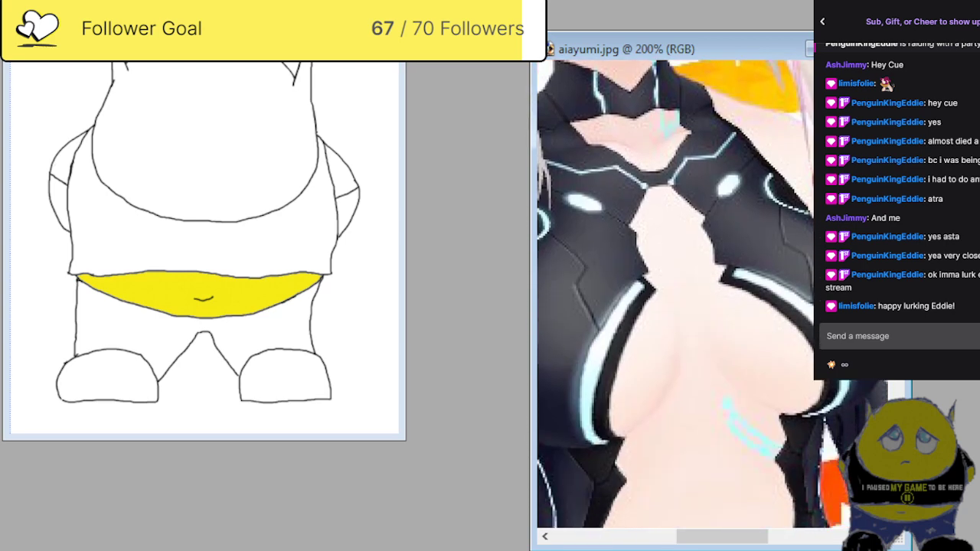
{"action": "scroll", "coordinate": [674, 295], "scroll_direction": "down", "scroll_amount": 5}
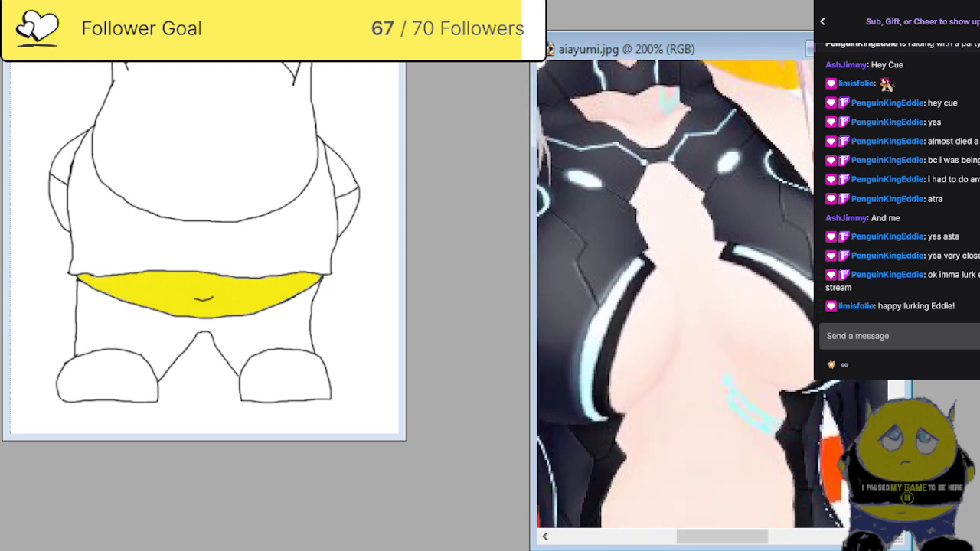
{"action": "scroll", "coordinate": [673, 294], "scroll_direction": "down", "scroll_amount": 1}
{"action": "scroll", "coordinate": [674, 294], "scroll_direction": "up", "scroll_amount": 2}
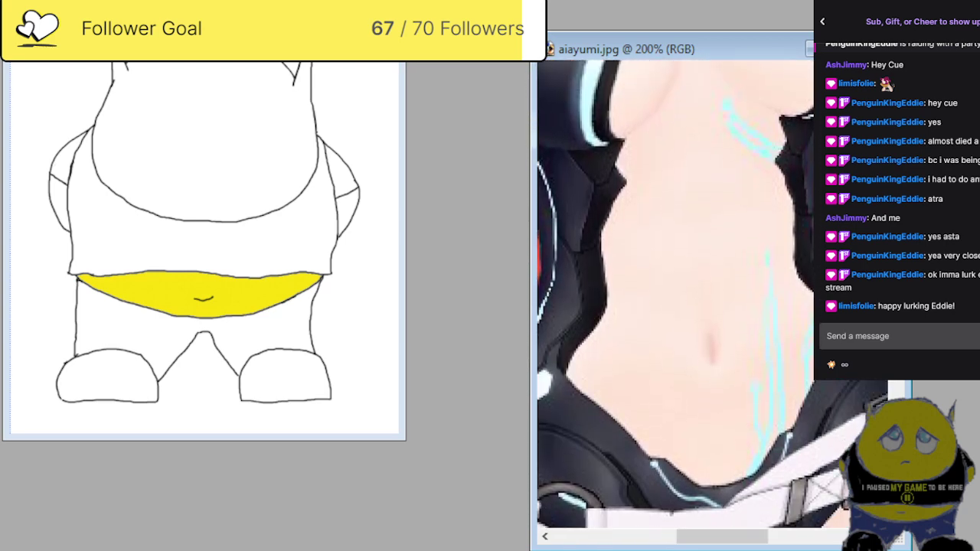
{"action": "scroll", "coordinate": [673, 295], "scroll_direction": "up", "scroll_amount": 5}
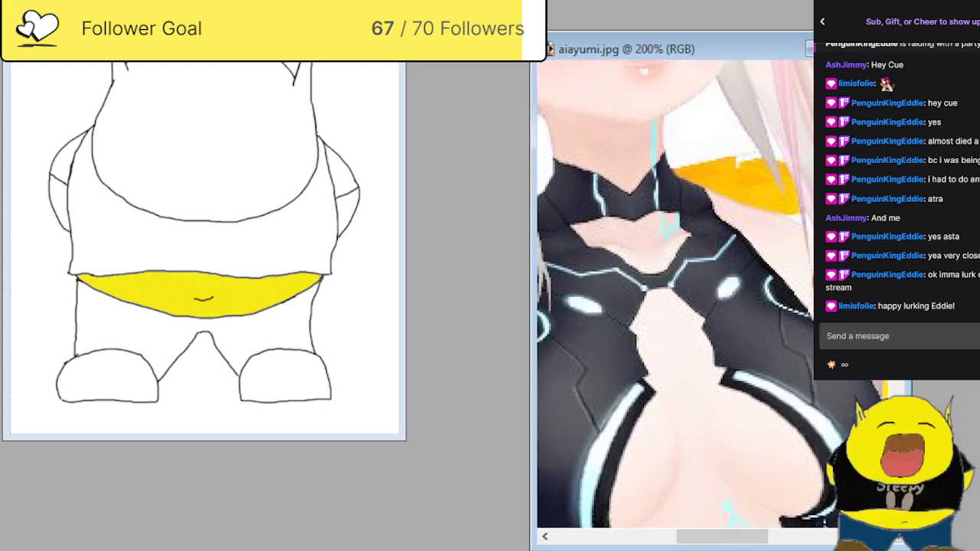